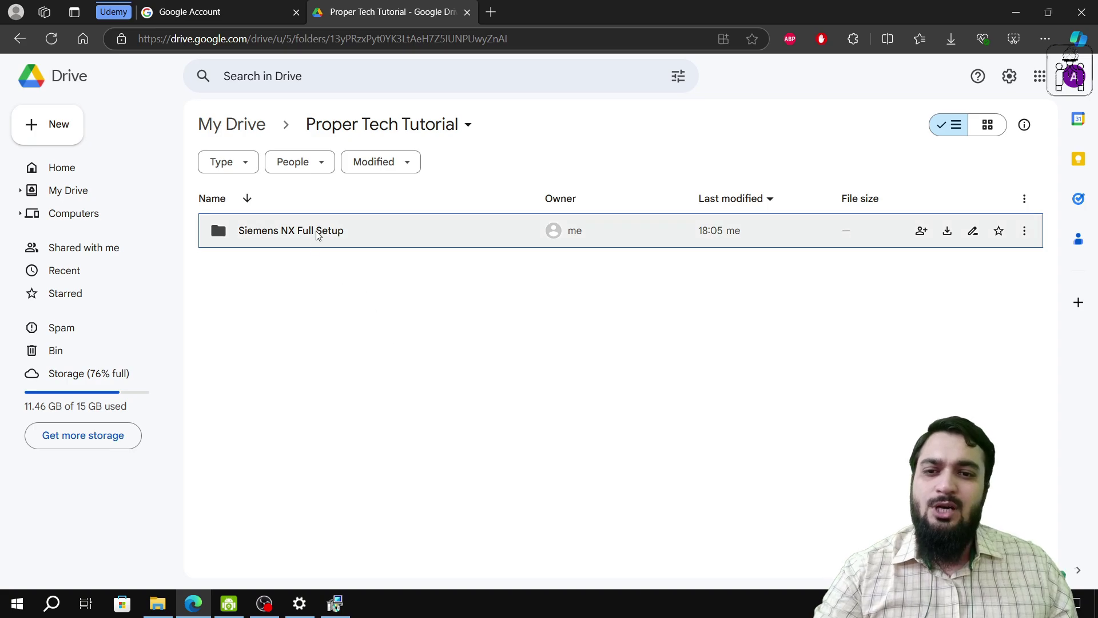
# Step: Open Google Drive's Siemens NX Full Setup folder and check the 10.7 GB Siemens_NX_2027_Build_3102.rar archive
pyautogui.doubleClick(340, 237)
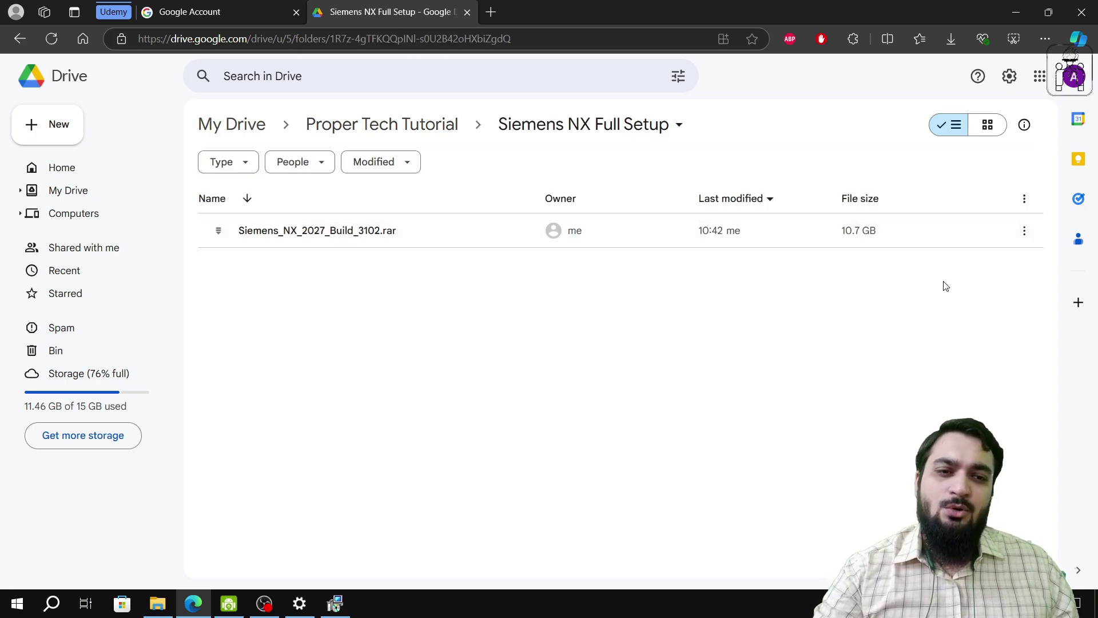
pyautogui.click(1028, 235)
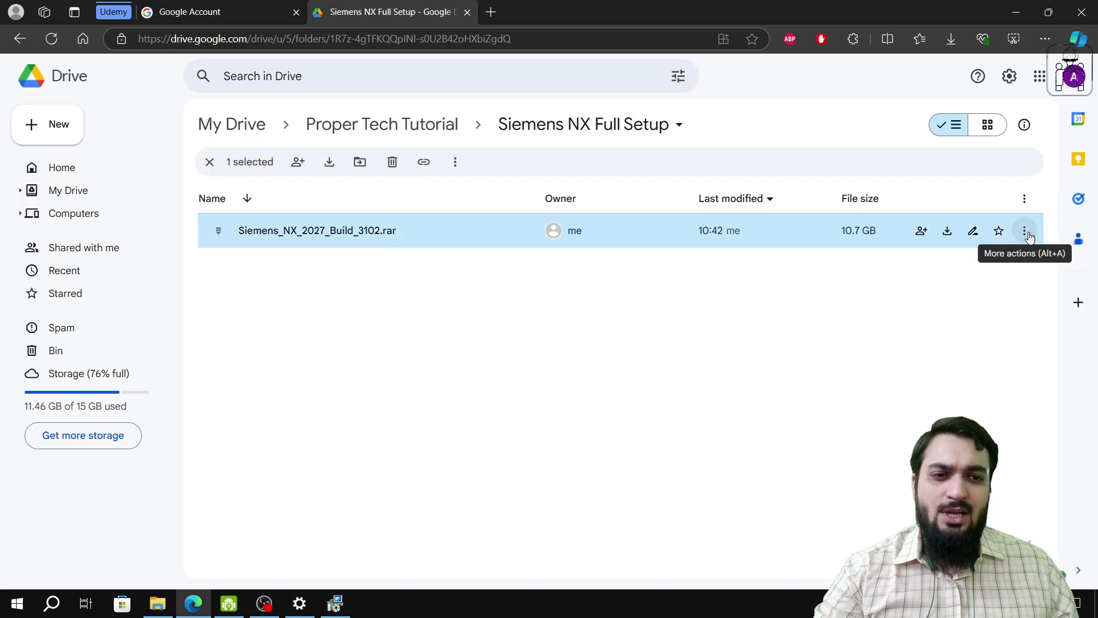
pyautogui.click(1028, 235)
pyautogui.click(646, 294)
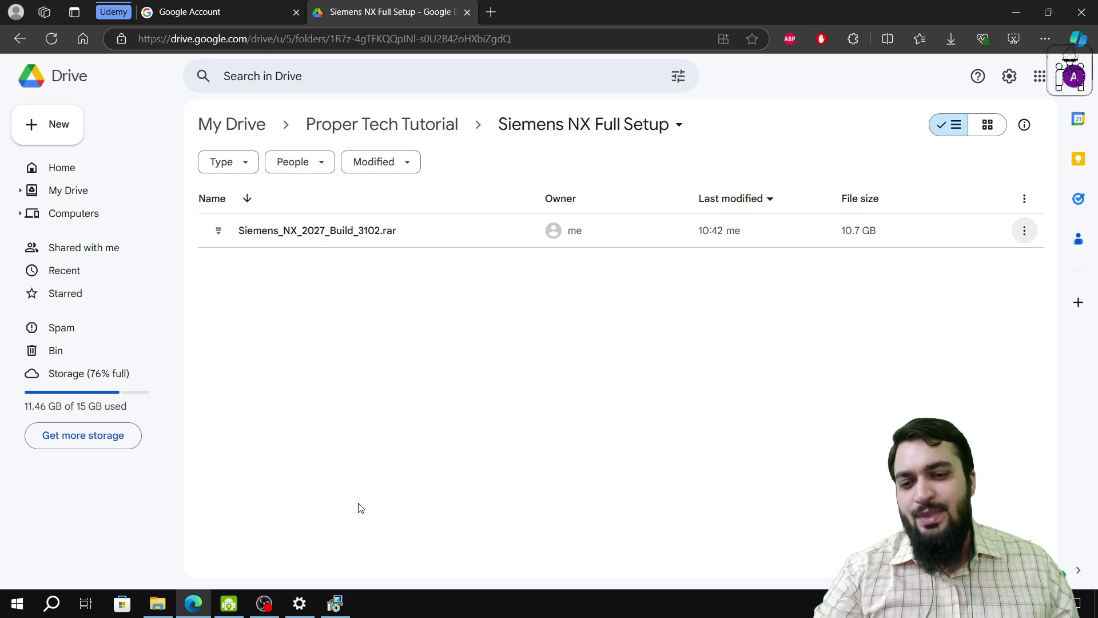
pyautogui.moveTo(270, 613)
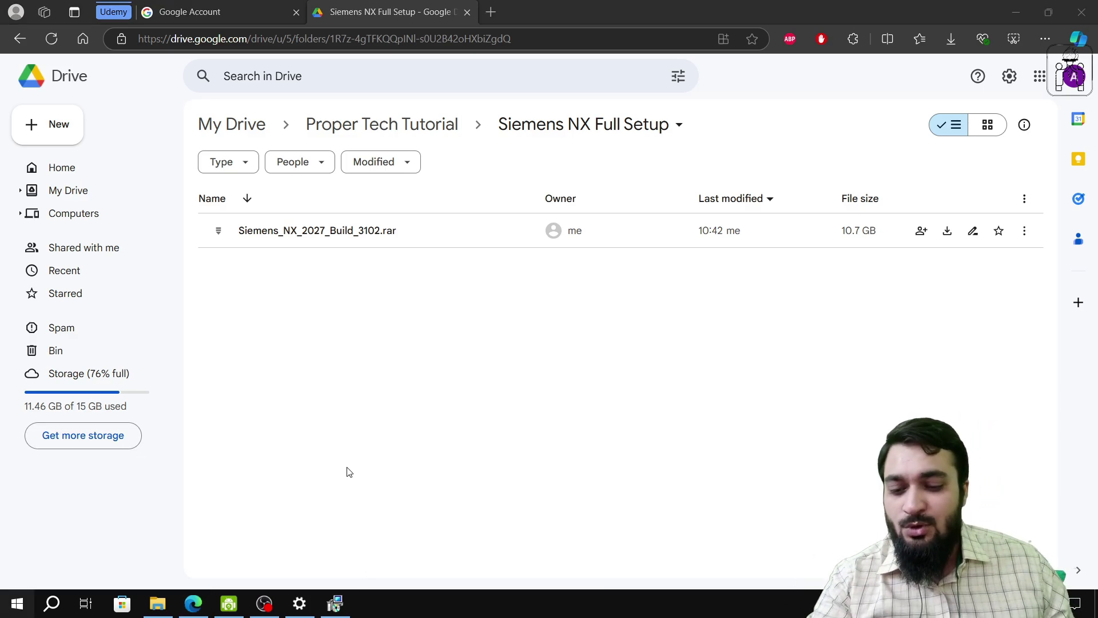
pyautogui.press('super')
# Step: Search 'control' to reach Programs and Features and jump to the Siemens NX 20.27.3102.00003 entry
pyautogui.write('control')
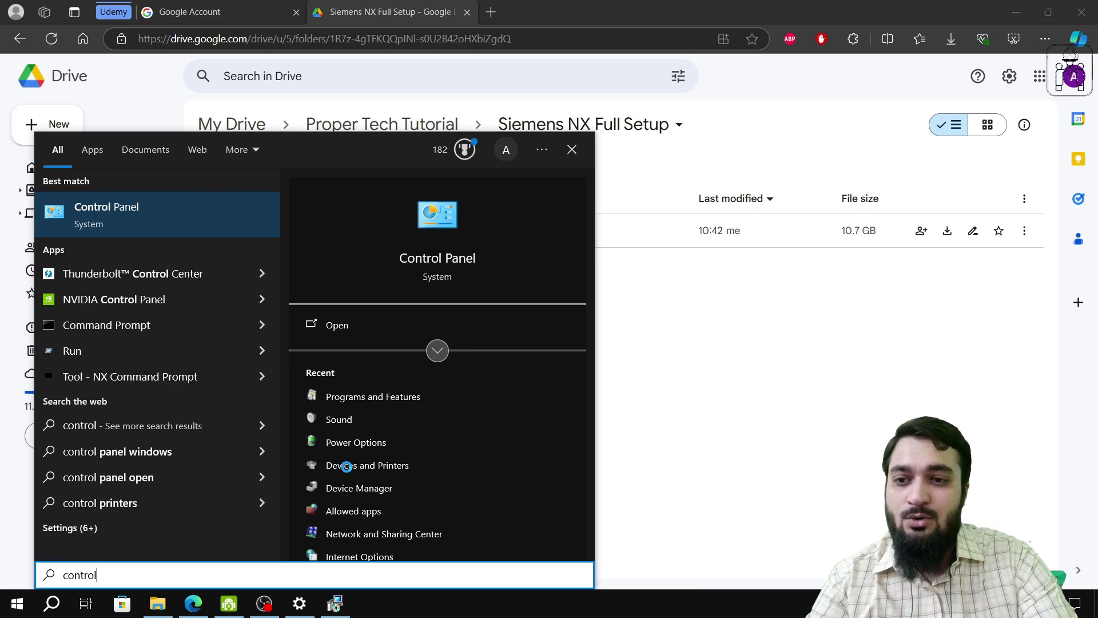
pyautogui.press('Return')
pyautogui.click(754, 184)
pyautogui.click(331, 234)
pyautogui.click(258, 302)
pyautogui.press('s')
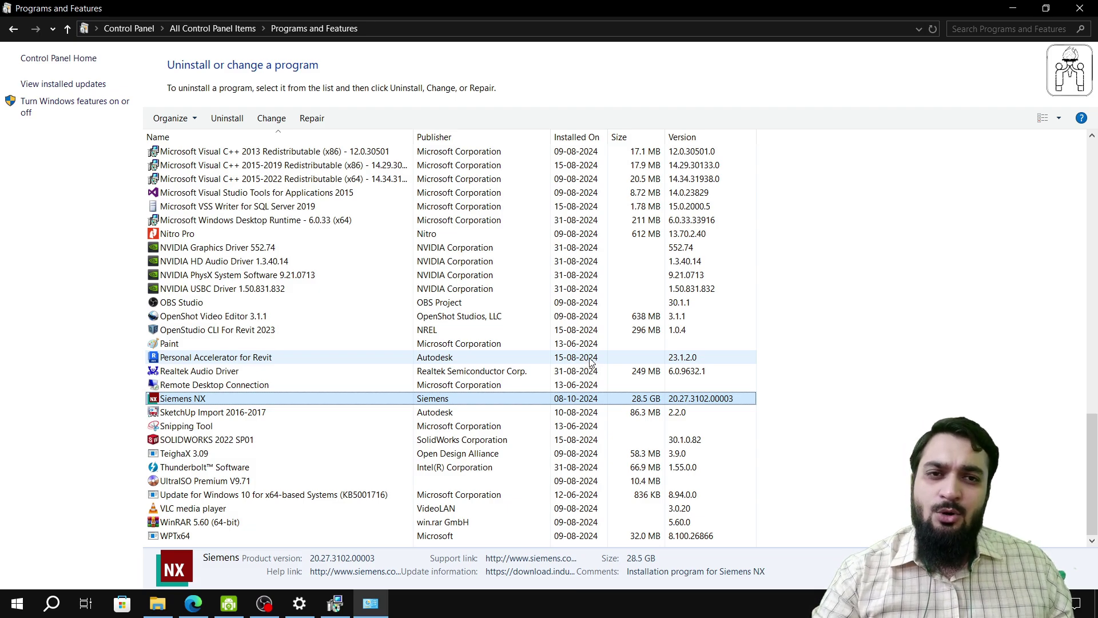
# Step: Uninstall Siemens NX and let the removal progress finish
pyautogui.doubleClick(575, 398)
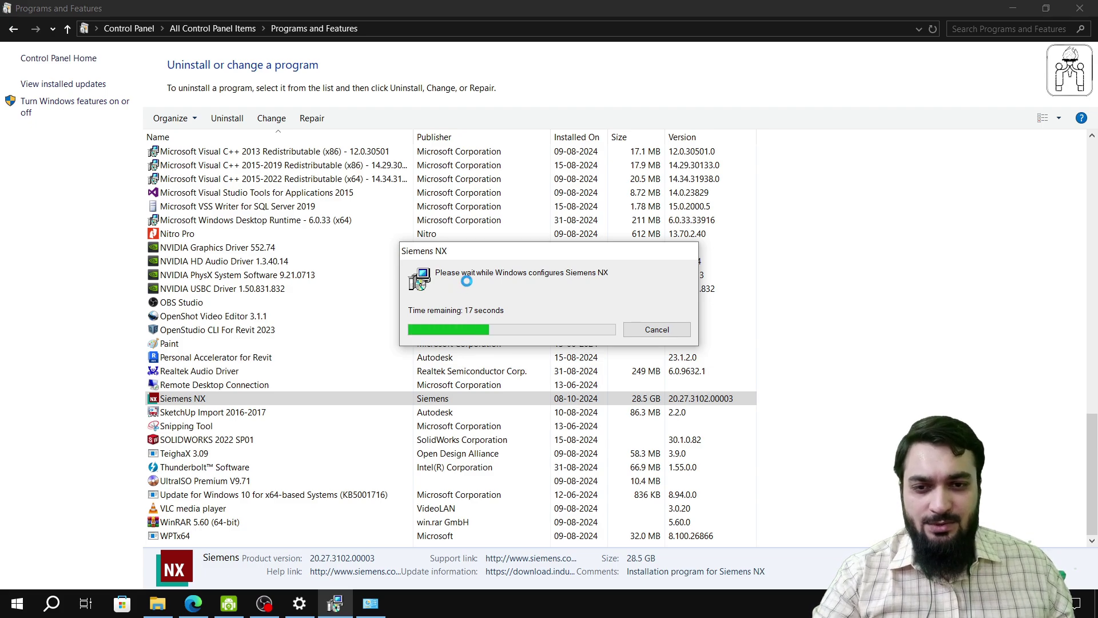
pyautogui.click(228, 608)
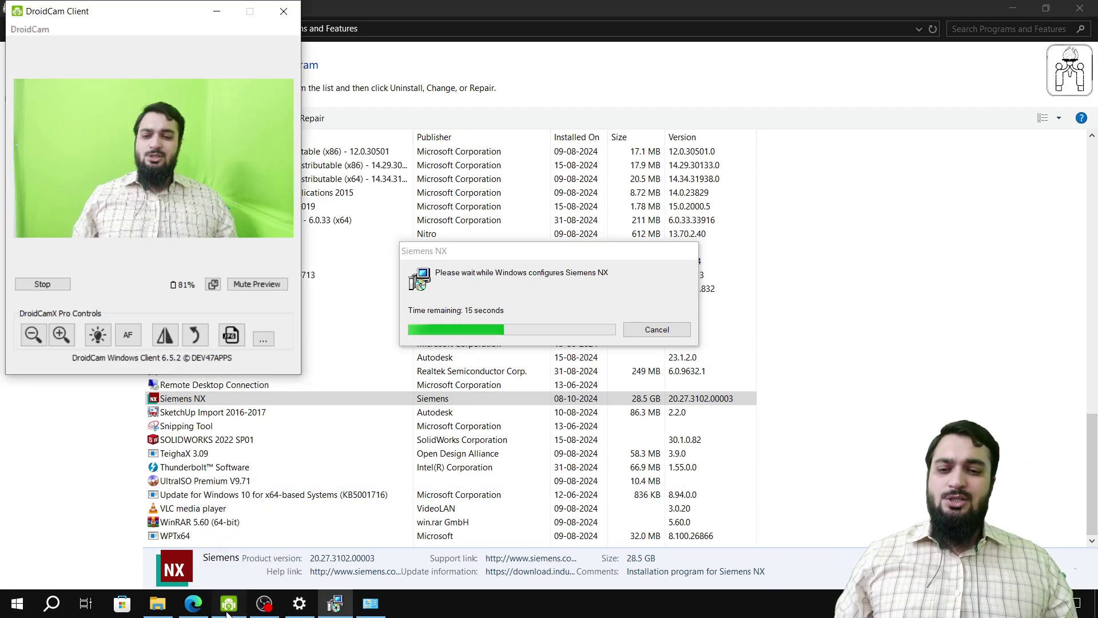
pyautogui.click(264, 603)
pyautogui.click(300, 603)
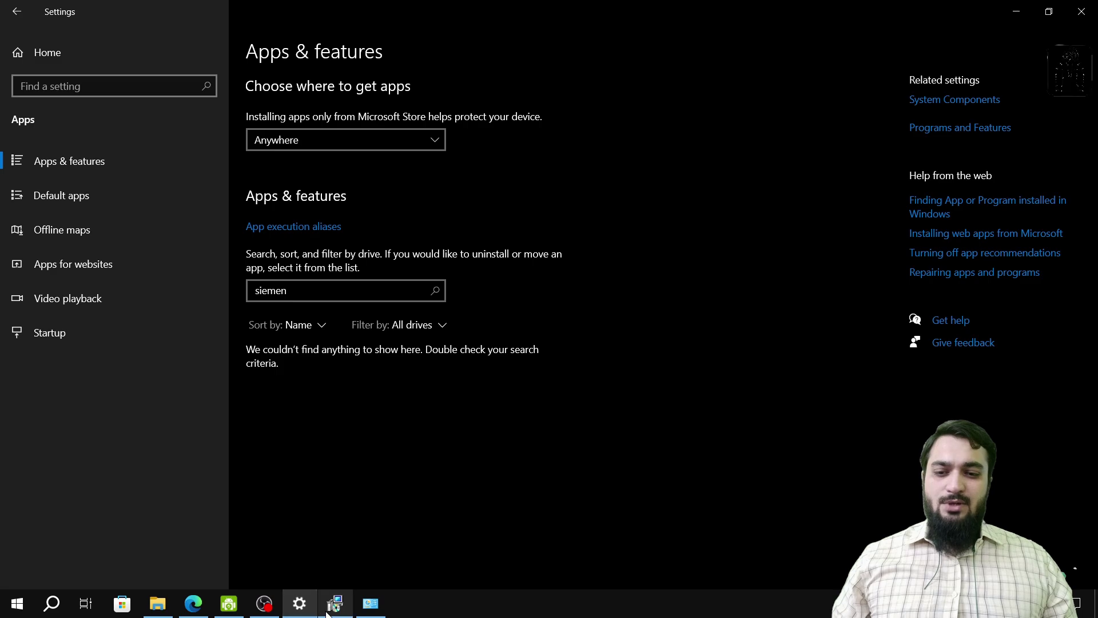
pyautogui.click(332, 606)
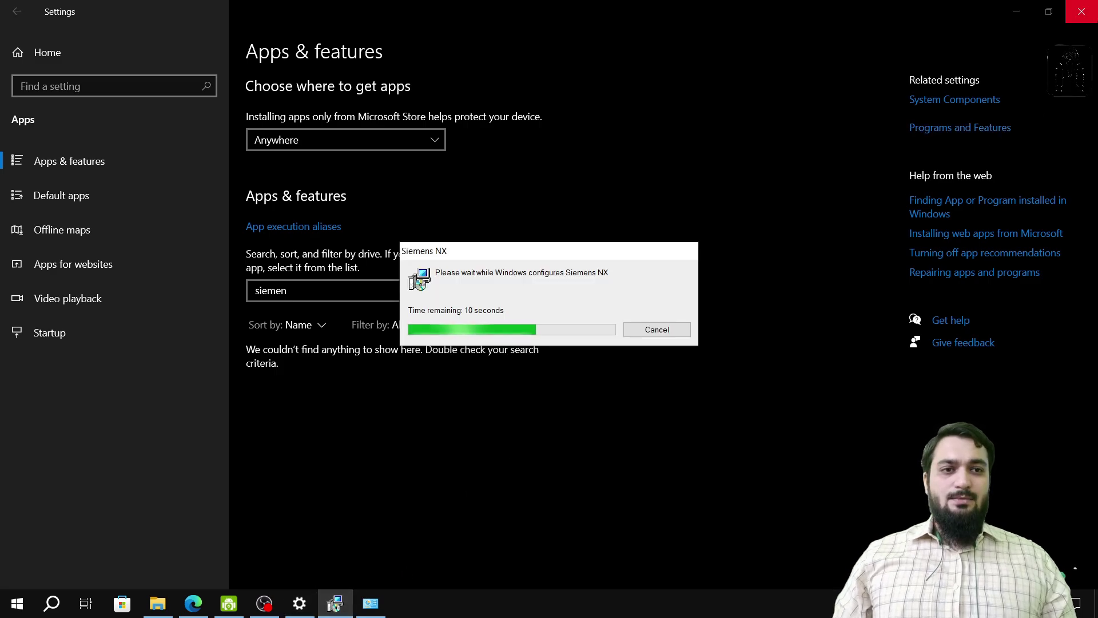
pyautogui.click(1081, 11)
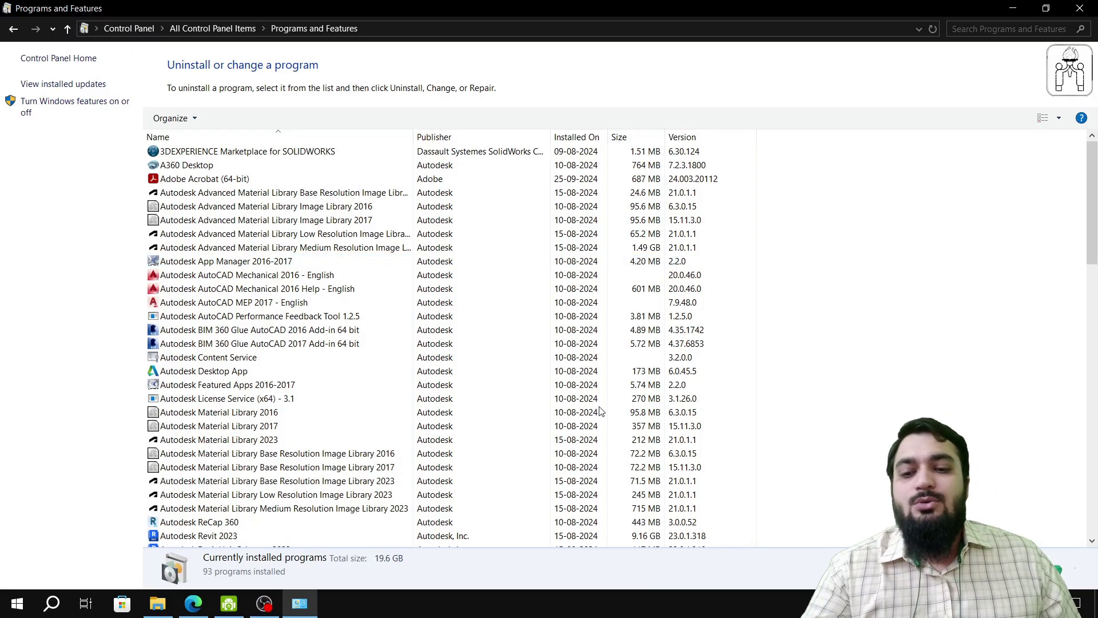
# Step: Confirm Siemens NX is gone from the installed programs list and close it
pyautogui.click(212, 440)
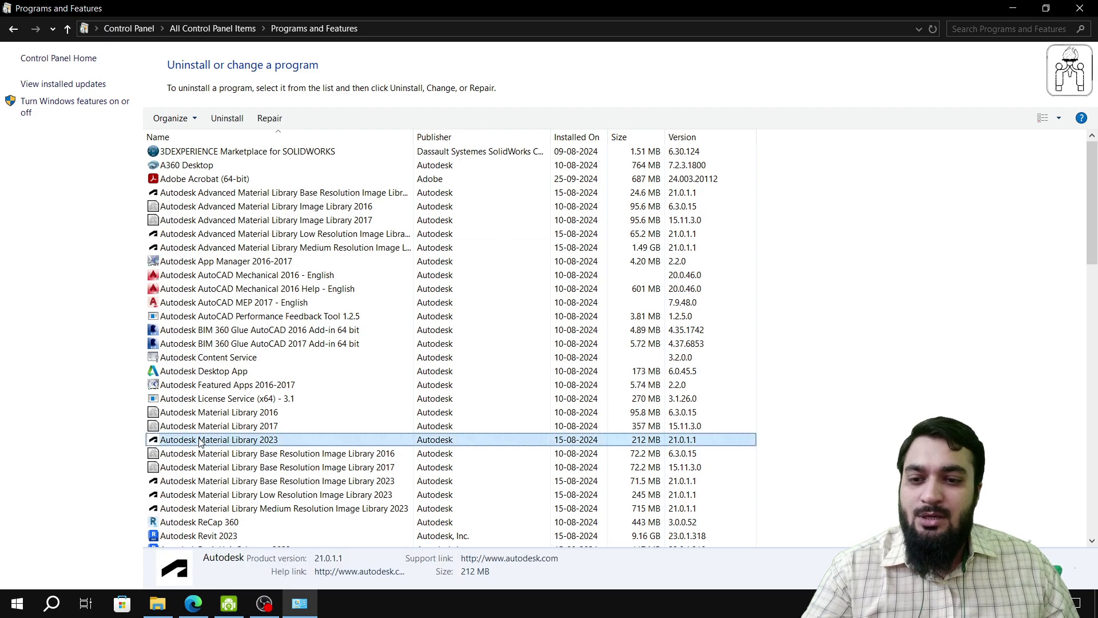
pyautogui.press('s')
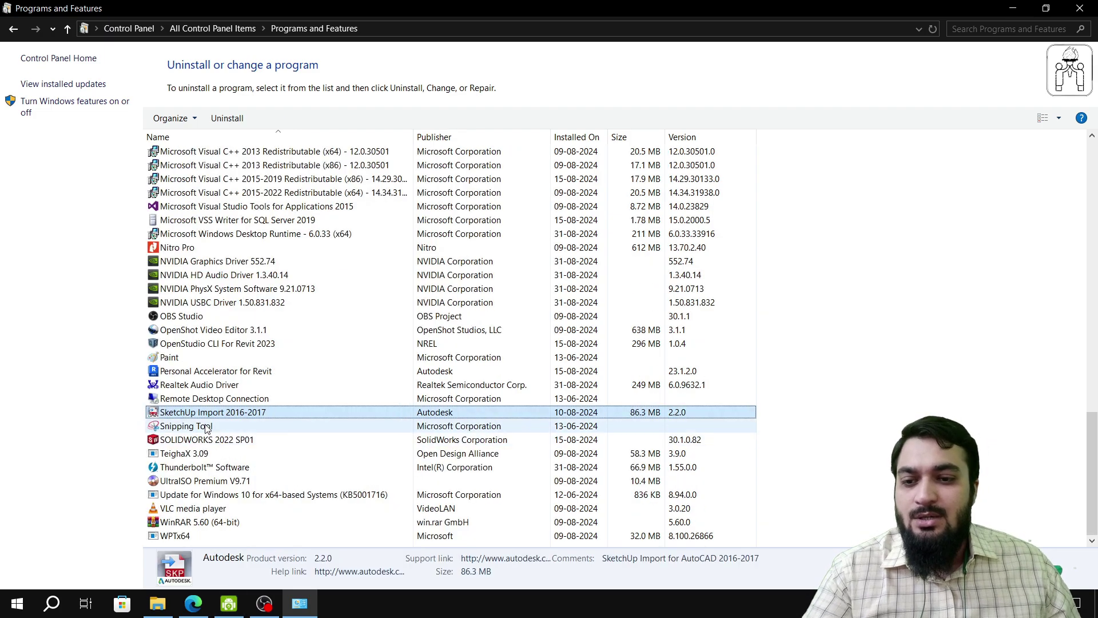
pyautogui.click(1094, 7)
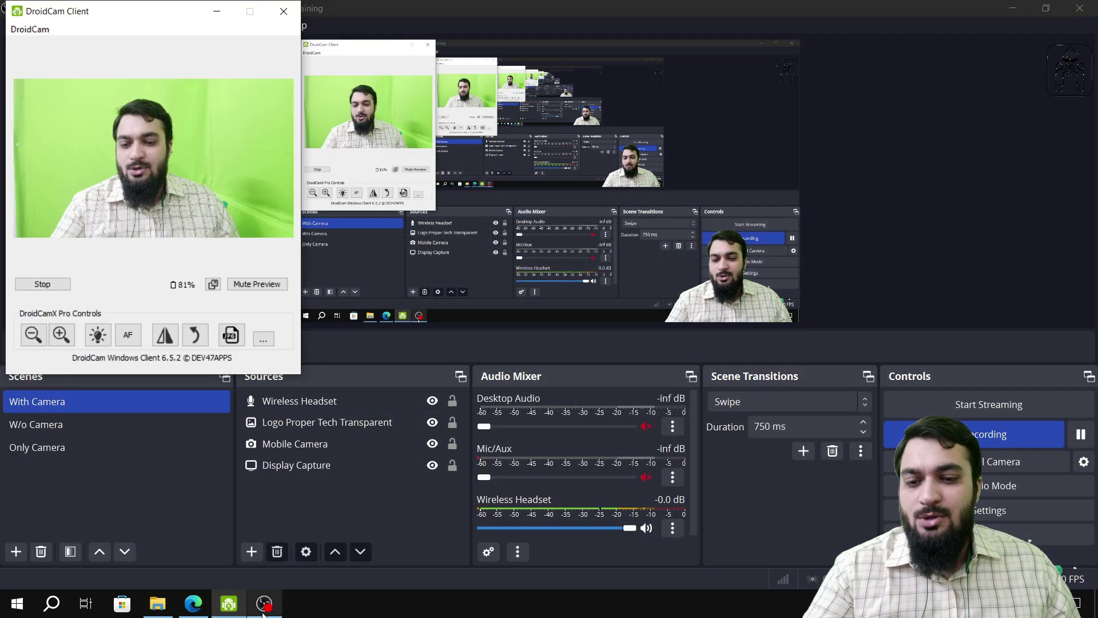
pyautogui.click(158, 604)
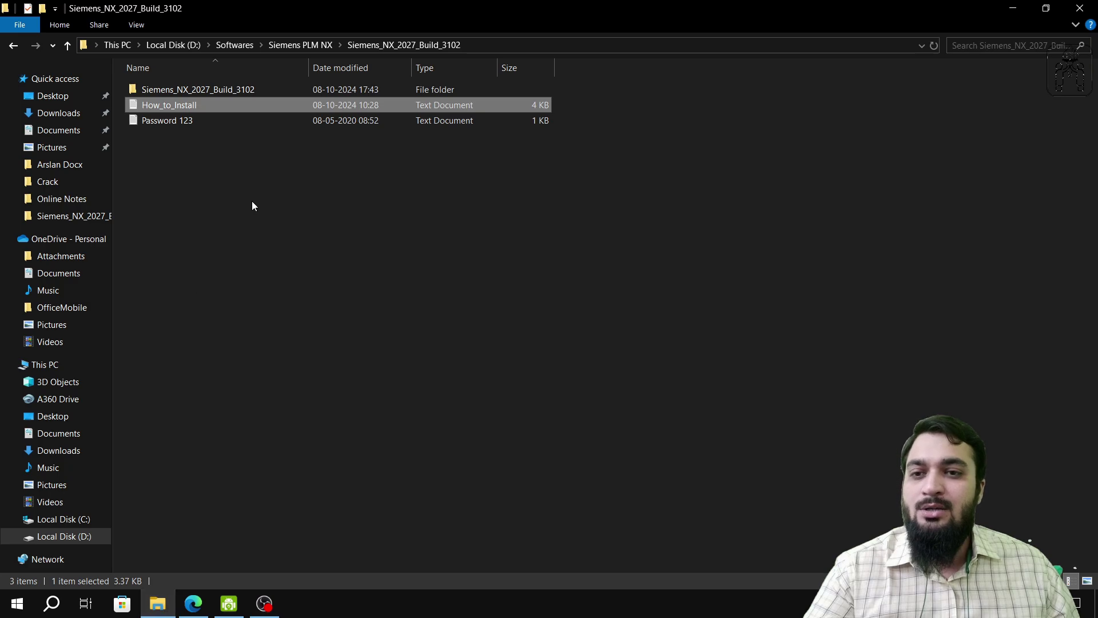
# Step: Look inside the existing SolidSQUAD_License_Servers folder on Local Disk (C:)
pyautogui.click(109, 45)
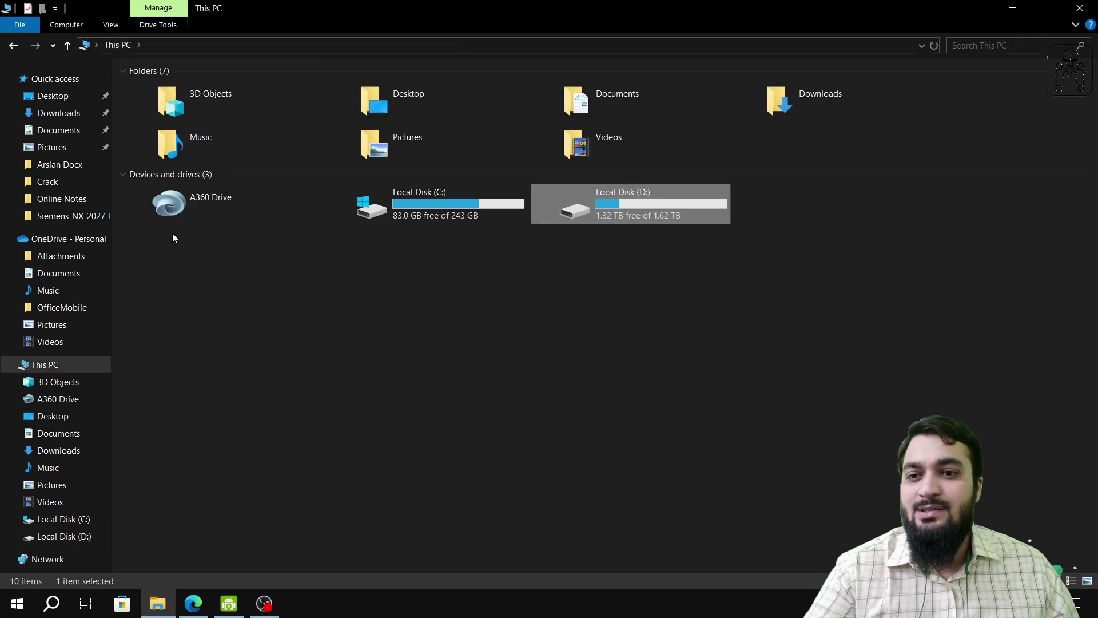
pyautogui.doubleClick(378, 210)
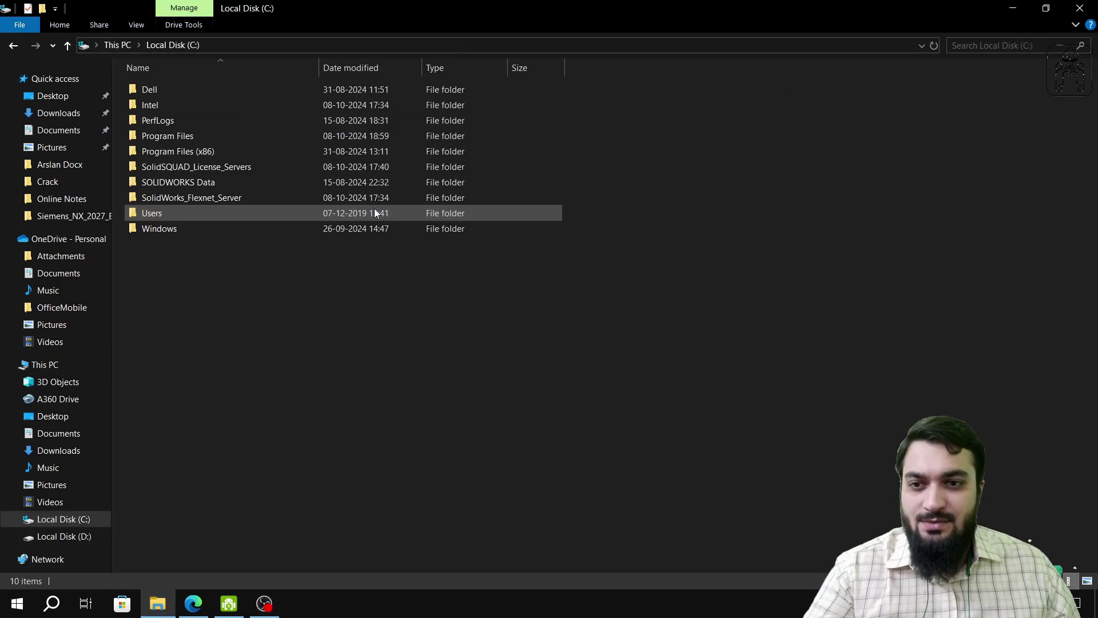
pyautogui.doubleClick(208, 167)
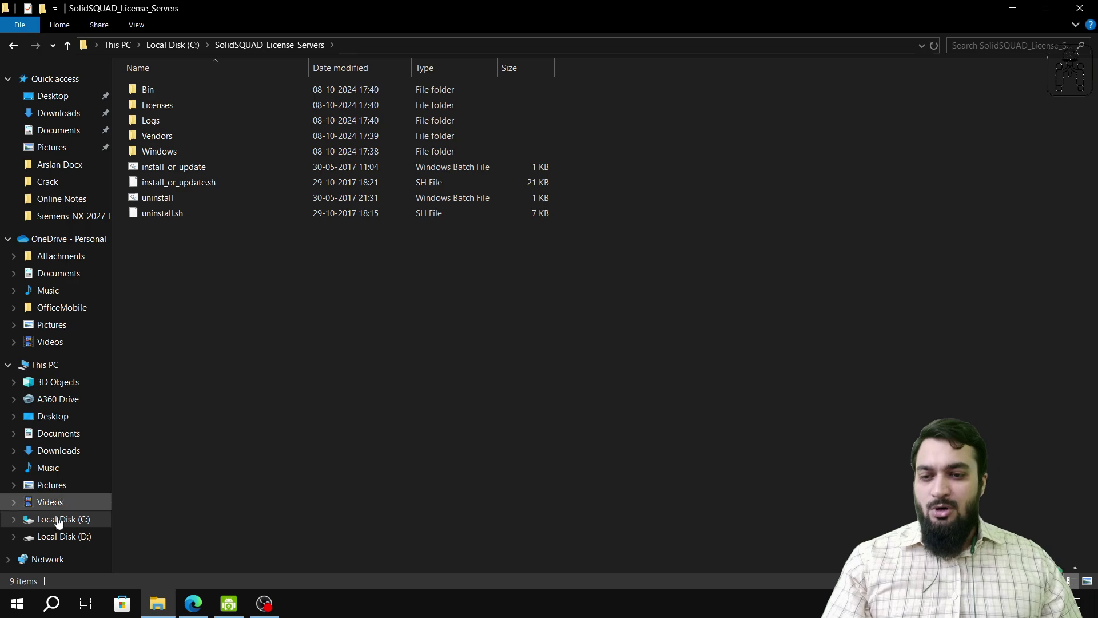
pyautogui.click(64, 537)
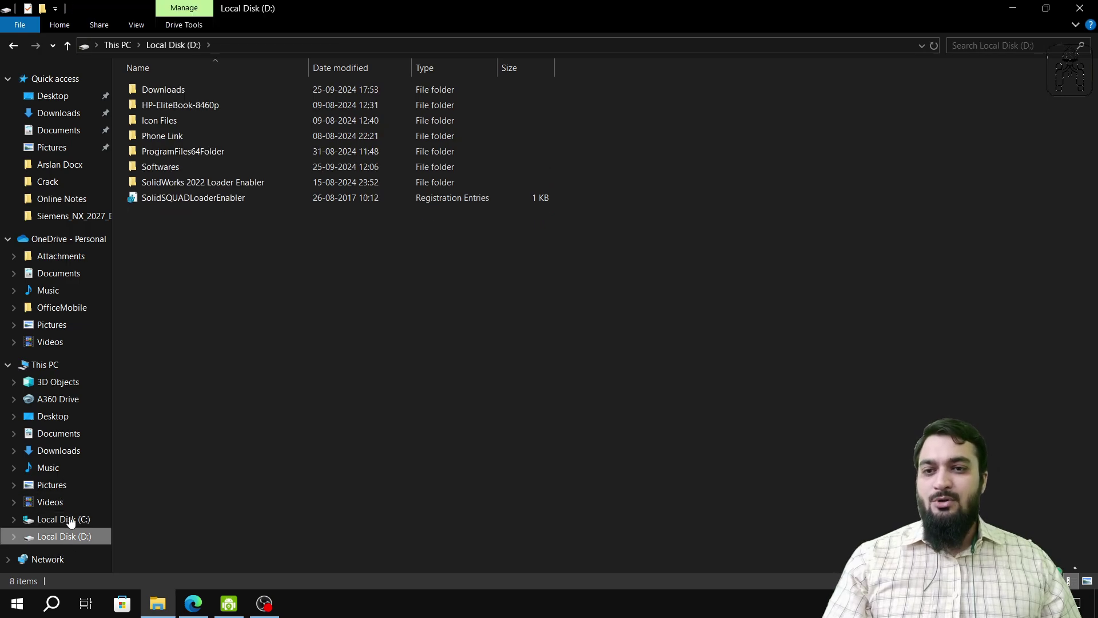
pyautogui.doubleClick(172, 166)
pyautogui.doubleClick(184, 354)
pyautogui.doubleClick(187, 89)
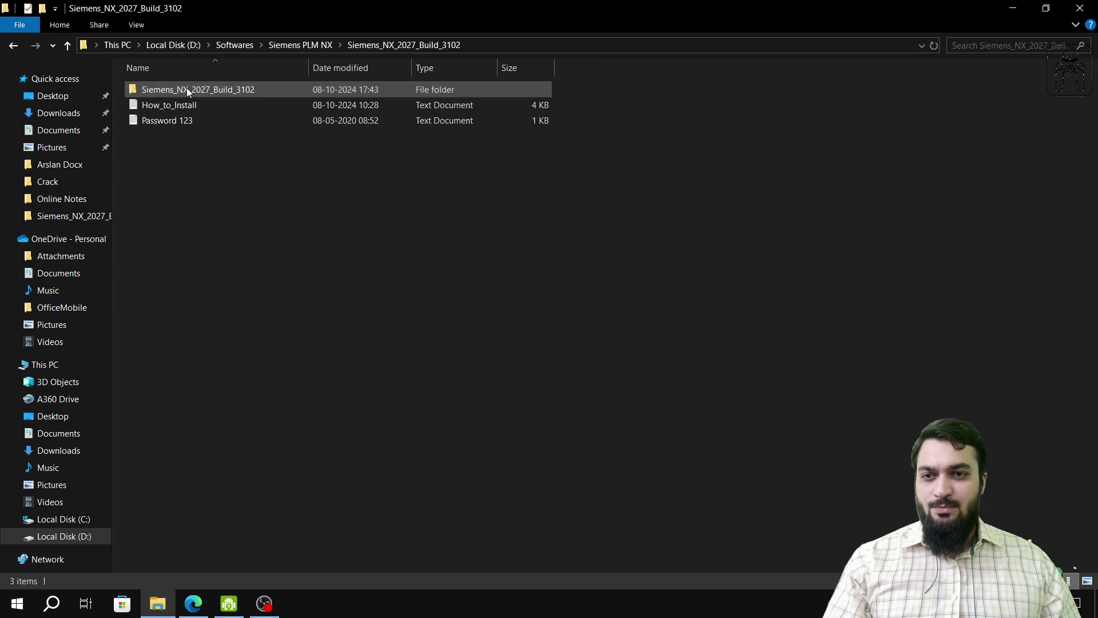
pyautogui.doubleClick(186, 89)
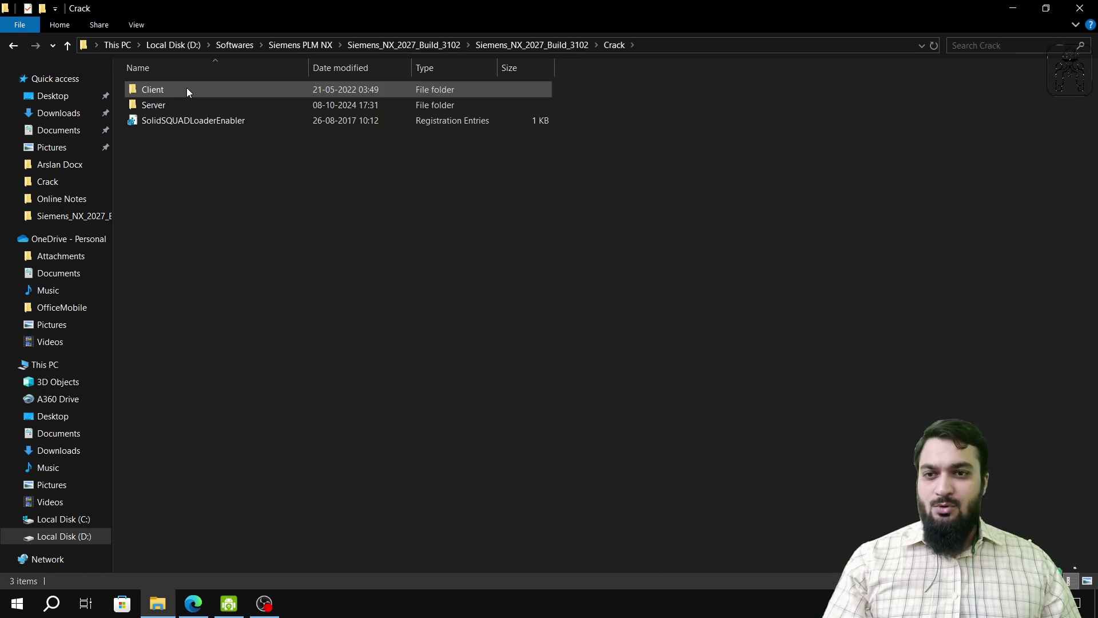
pyautogui.doubleClick(190, 109)
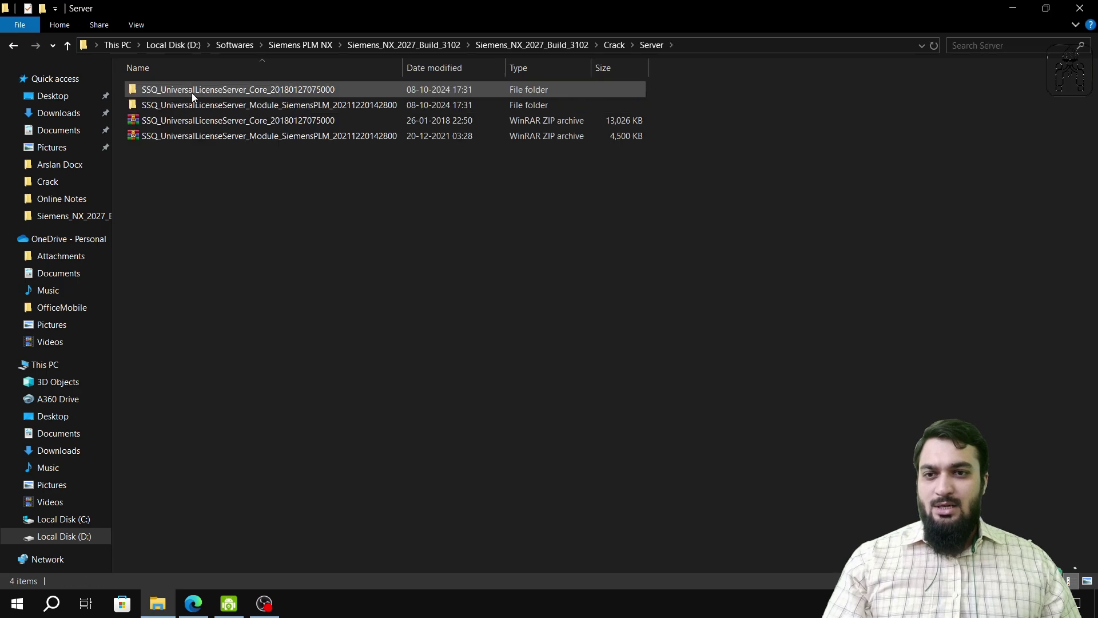
pyautogui.doubleClick(191, 93)
pyautogui.click(193, 93)
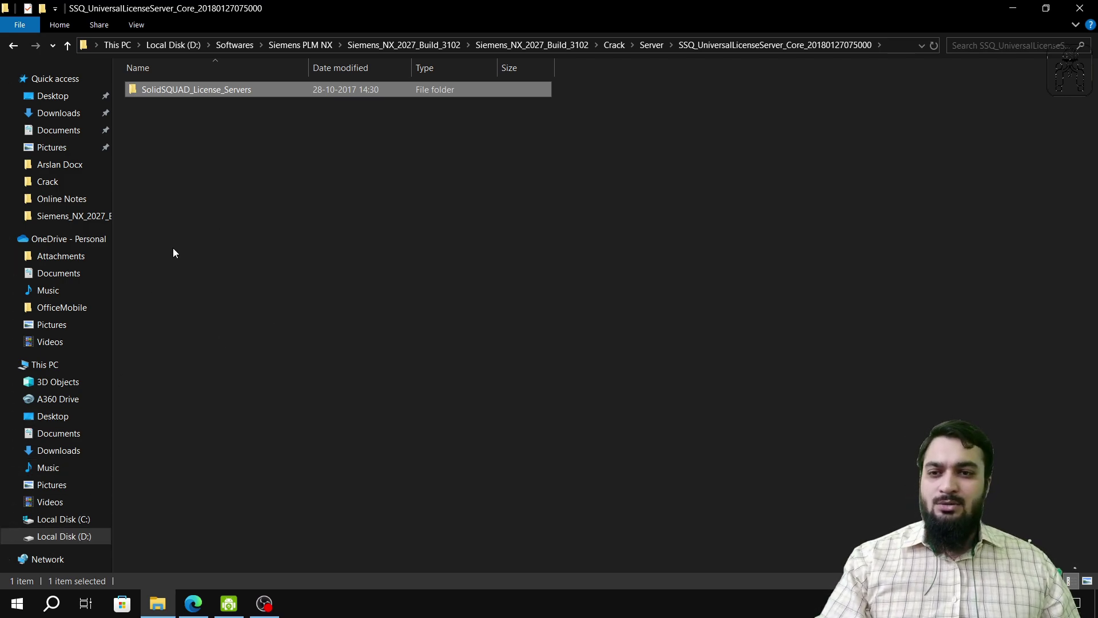
# Step: Return to Local Disk (C:) and open its SolidSQUAD_License_Servers folder
pyautogui.click(86, 525)
pyautogui.click(188, 170)
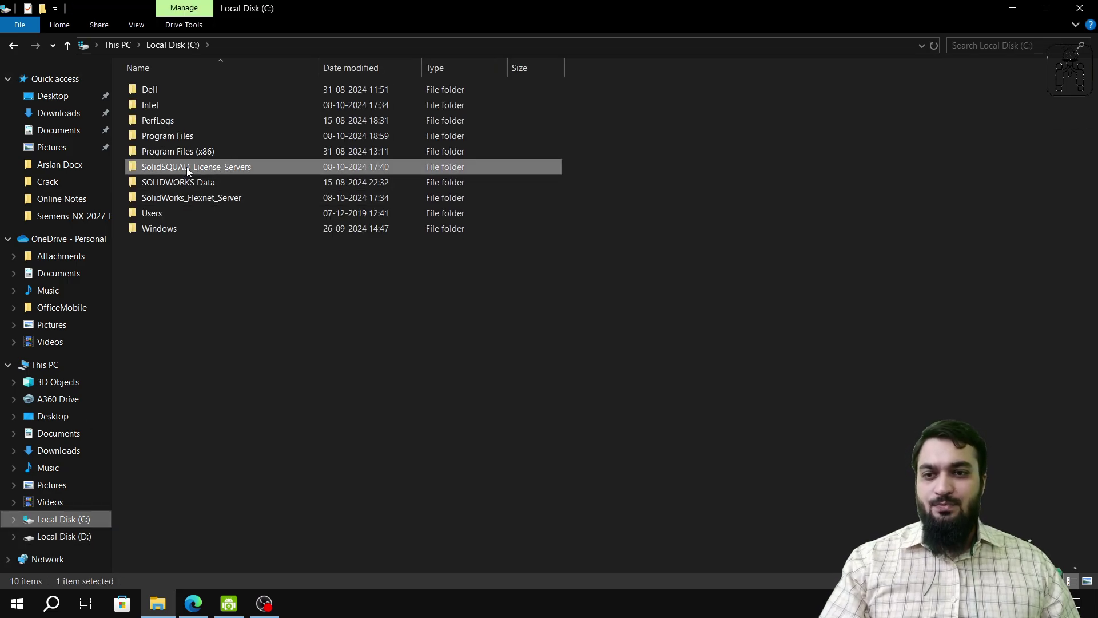
pyautogui.doubleClick(187, 169)
# Step: Run the uninstall script as administrator to remove the SSQ FLEXLM license service
pyautogui.rightClick(175, 200)
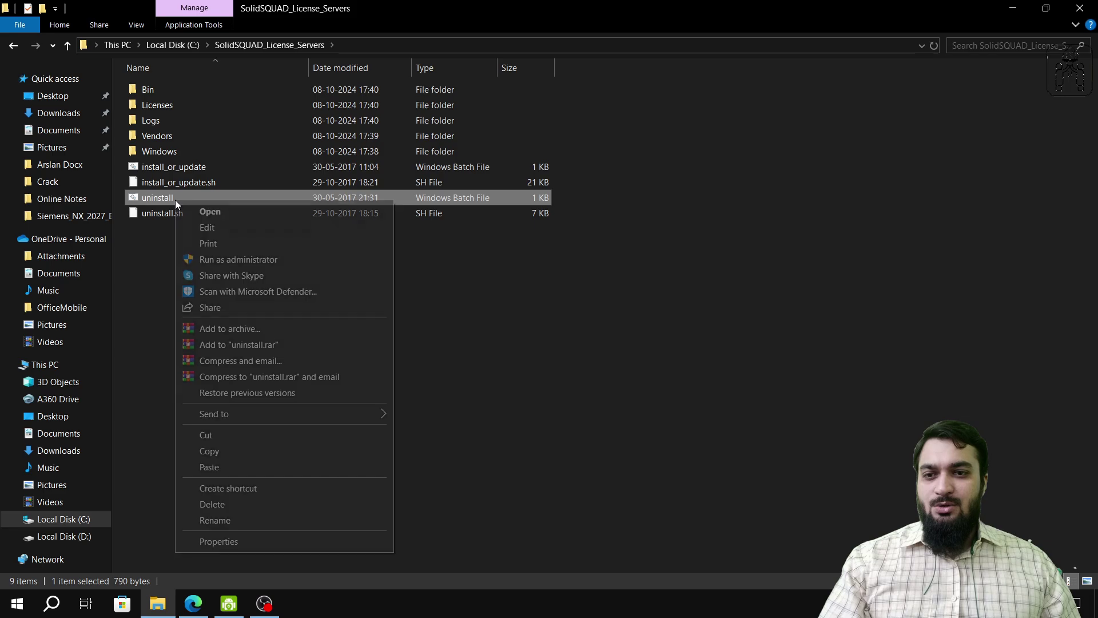
pyautogui.click(239, 259)
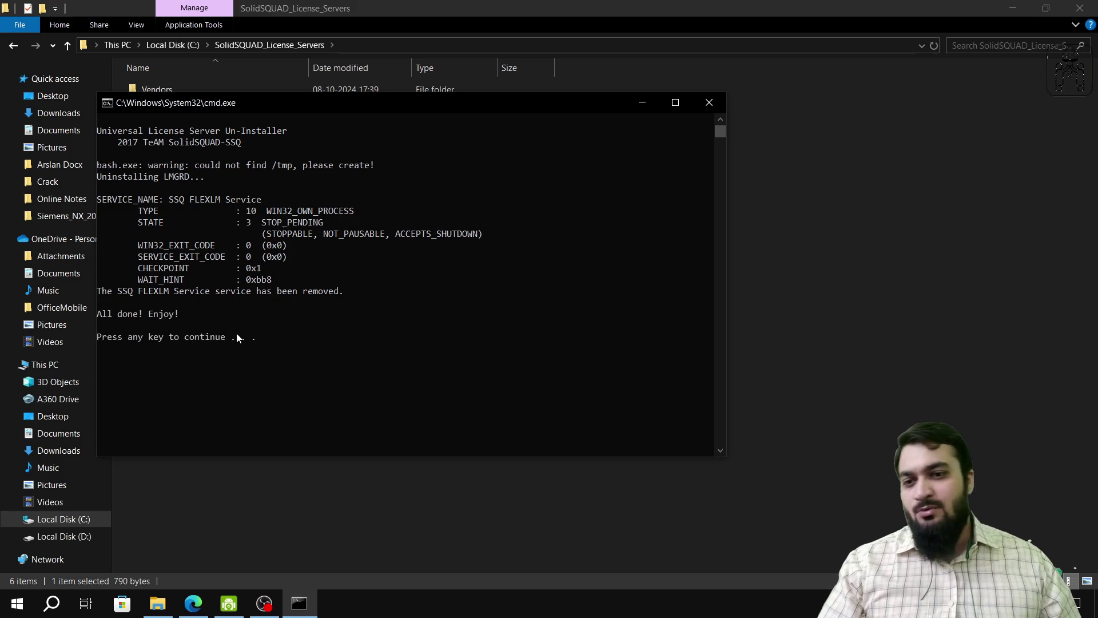
pyautogui.press('Return')
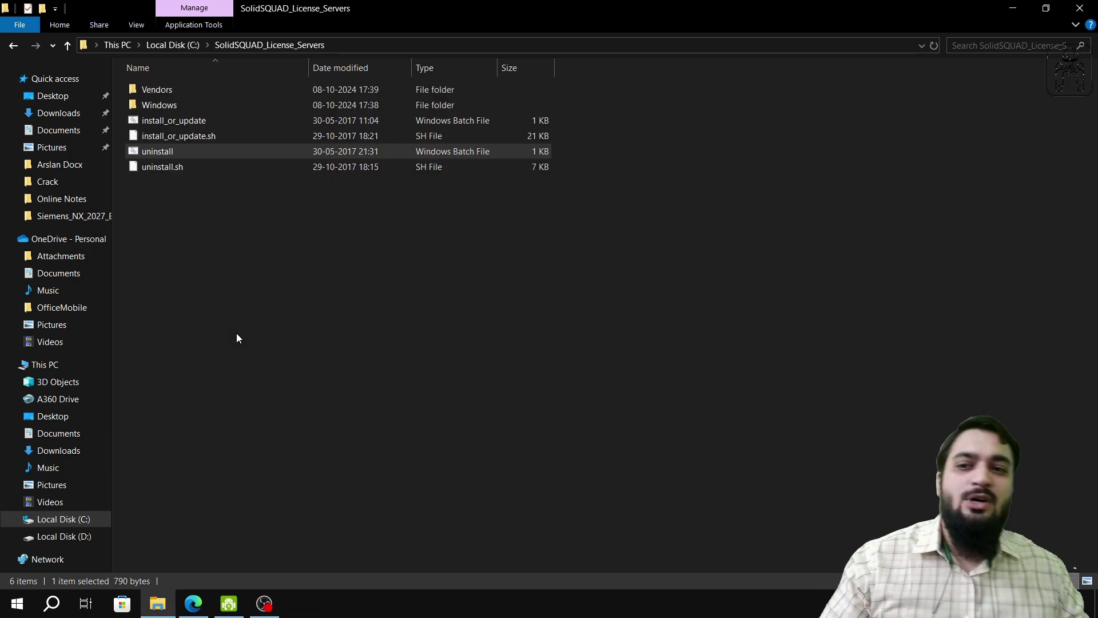
# Step: Permanently delete the SolidSQUAD_License_Servers folder from Local Disk (C:)
pyautogui.click(256, 353)
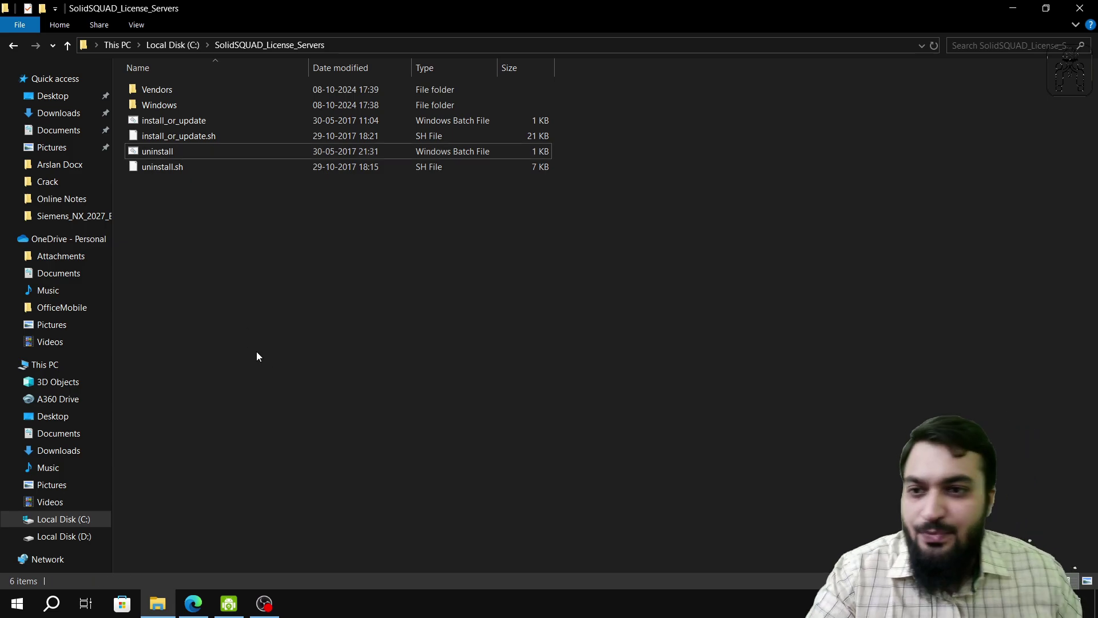
pyautogui.click(14, 45)
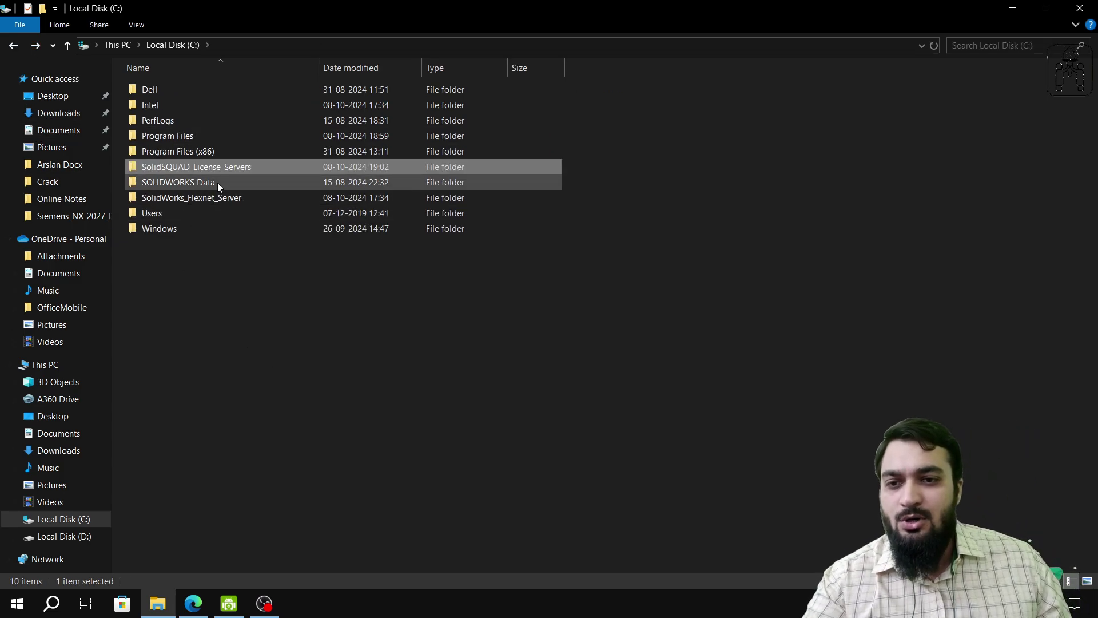
pyautogui.hotkey('shift', 'Delete')
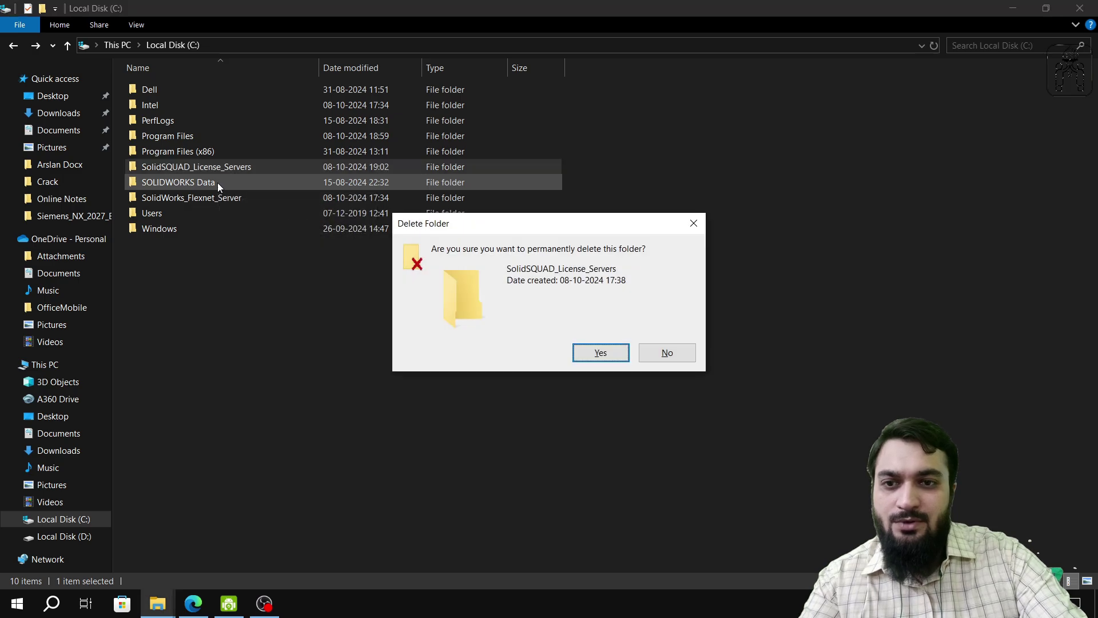
pyautogui.press('Return')
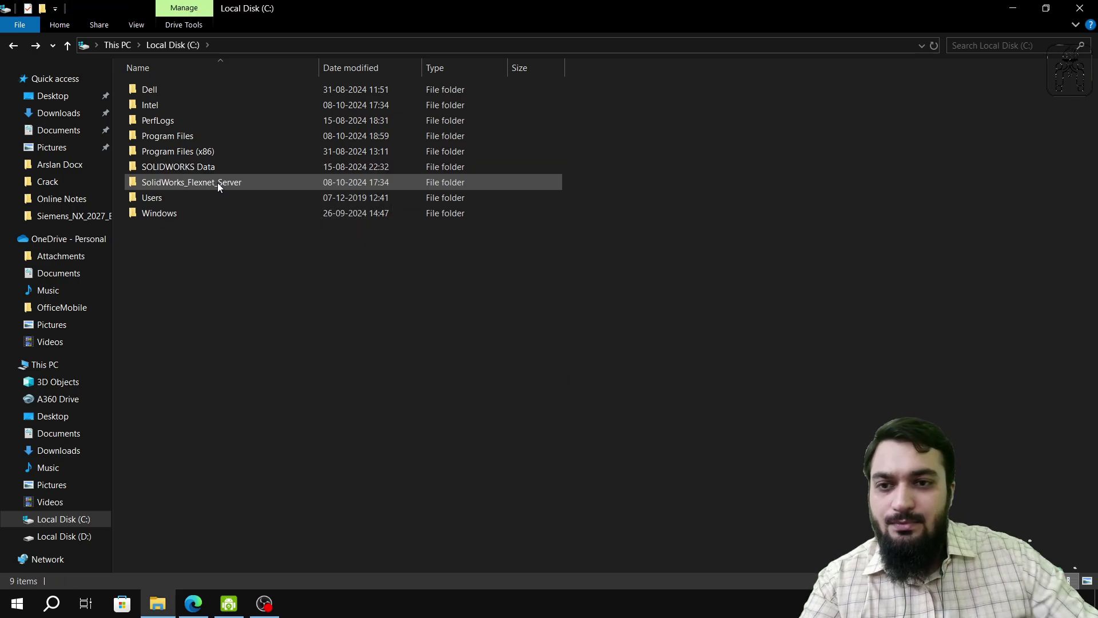
# Step: Check Program Files, then close Explorer and start a fresh File Explorer window
pyautogui.doubleClick(173, 136)
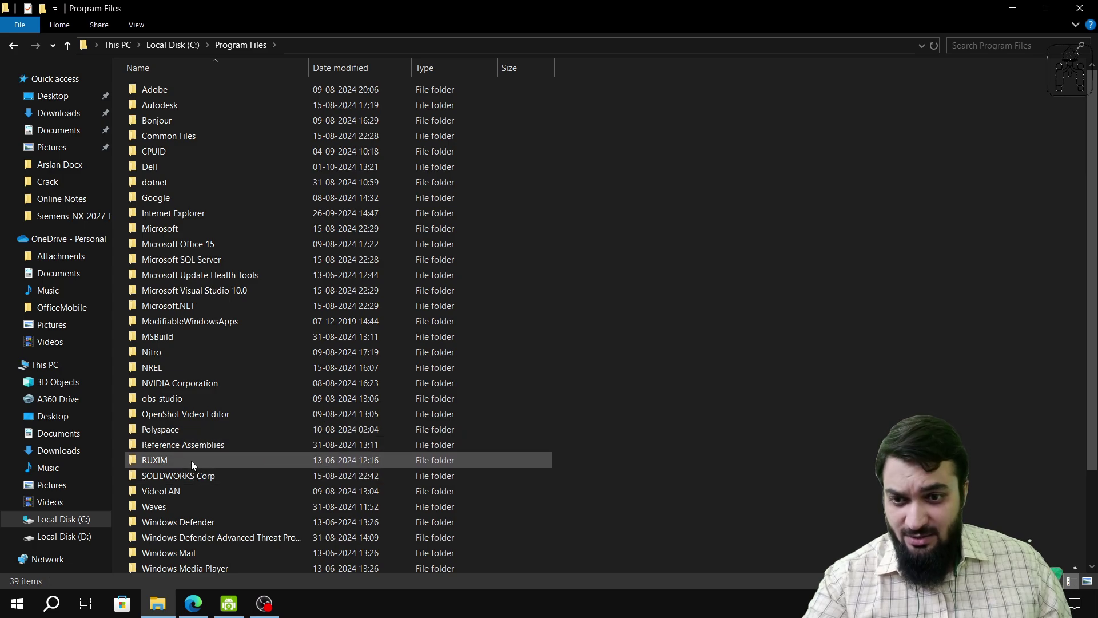
pyautogui.click(177, 476)
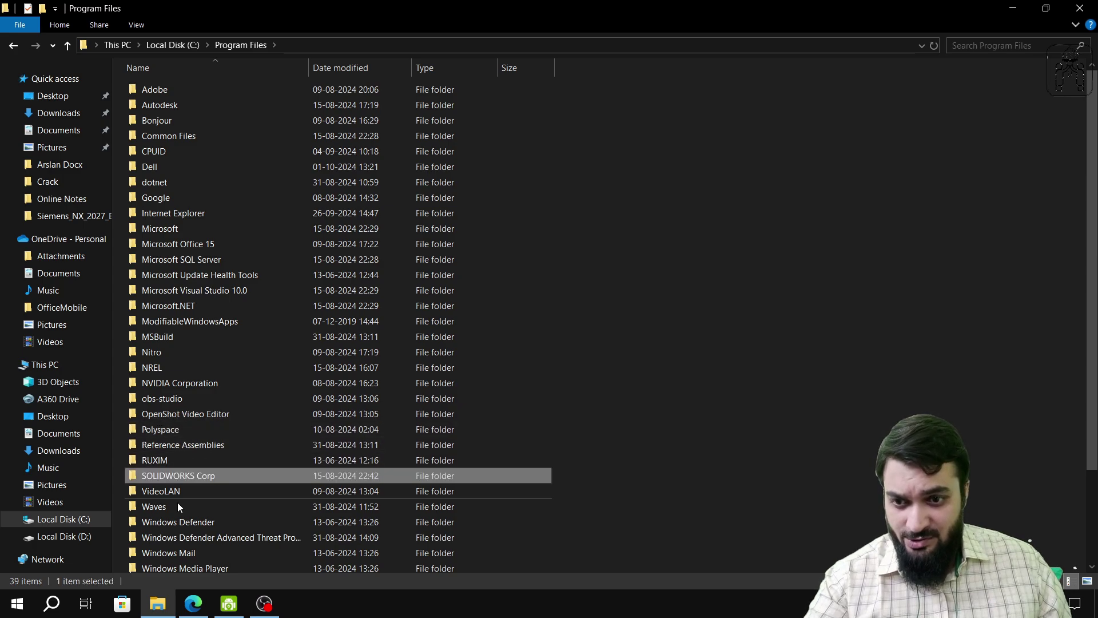
pyautogui.click(1080, 8)
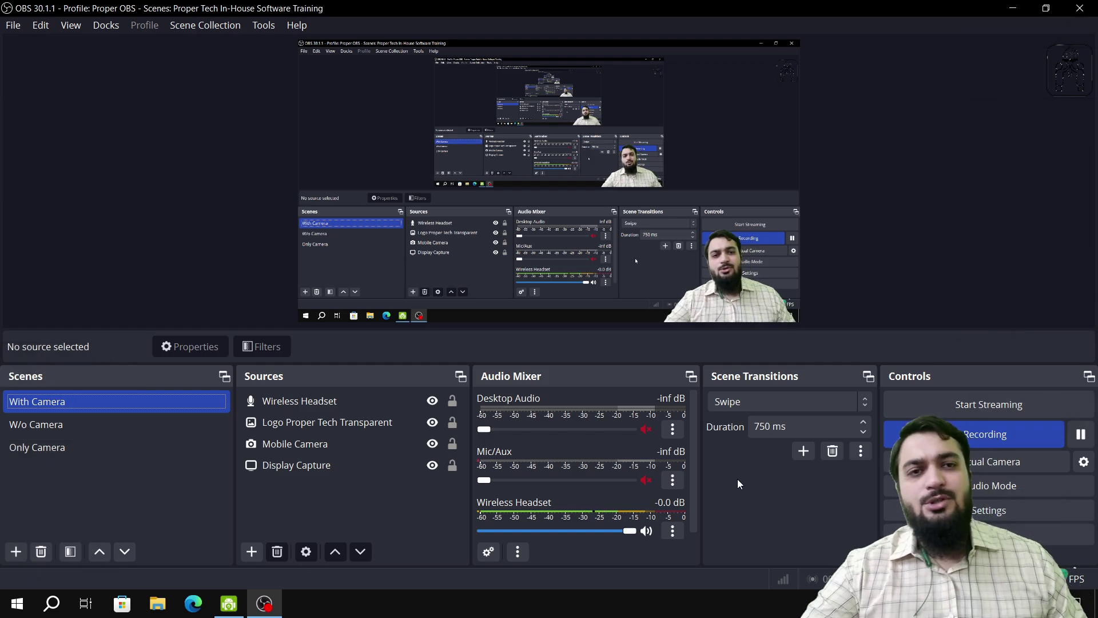
pyautogui.click(170, 597)
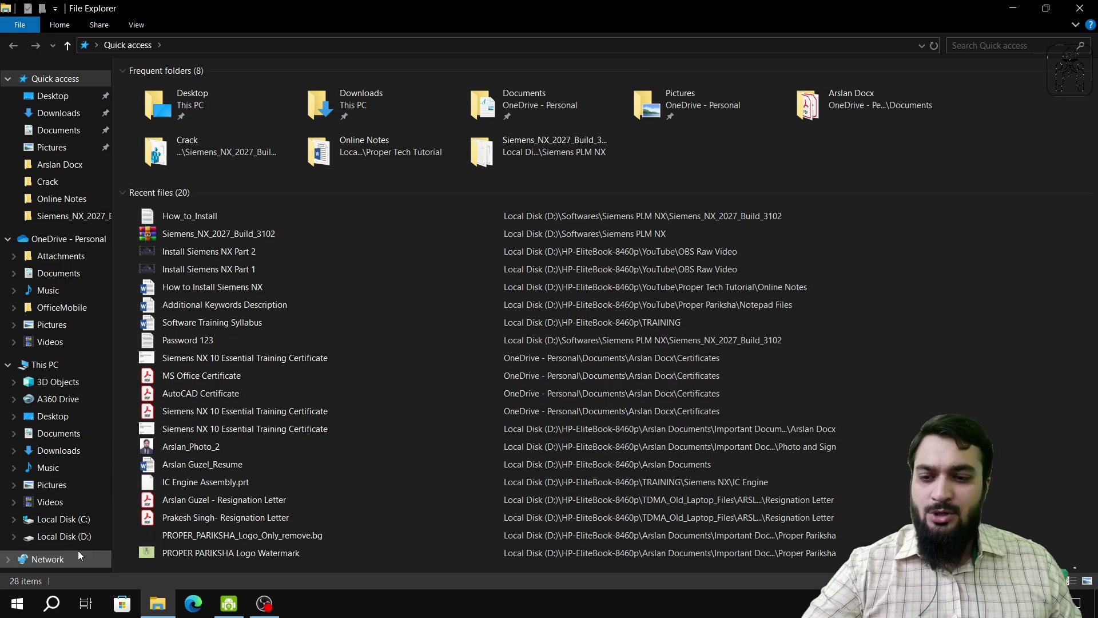
pyautogui.click(78, 542)
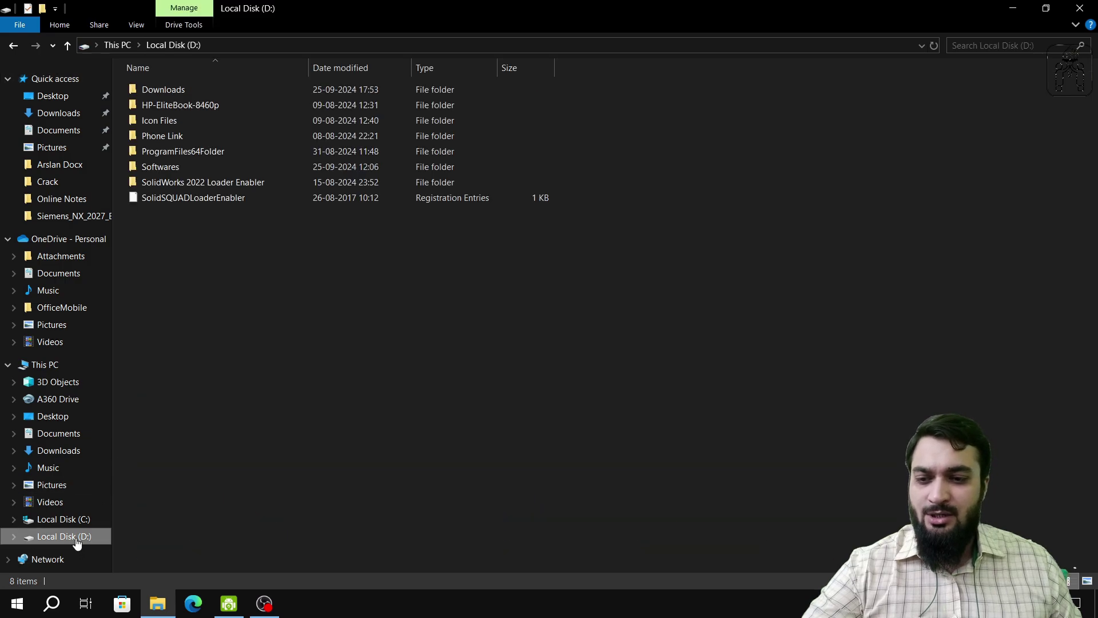
pyautogui.doubleClick(180, 170)
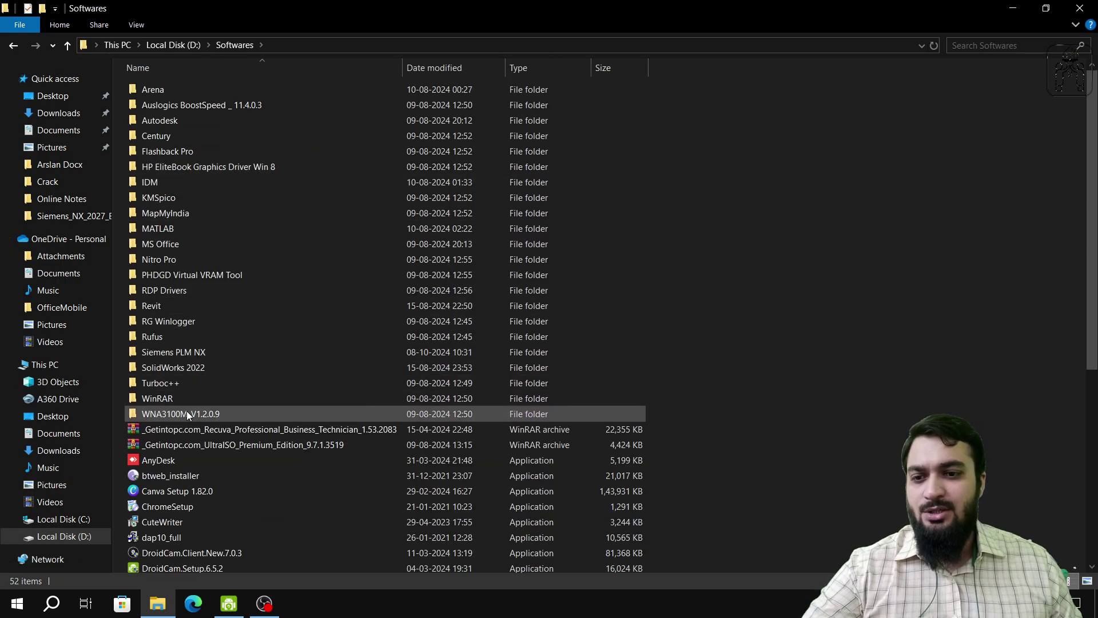
pyautogui.doubleClick(156, 352)
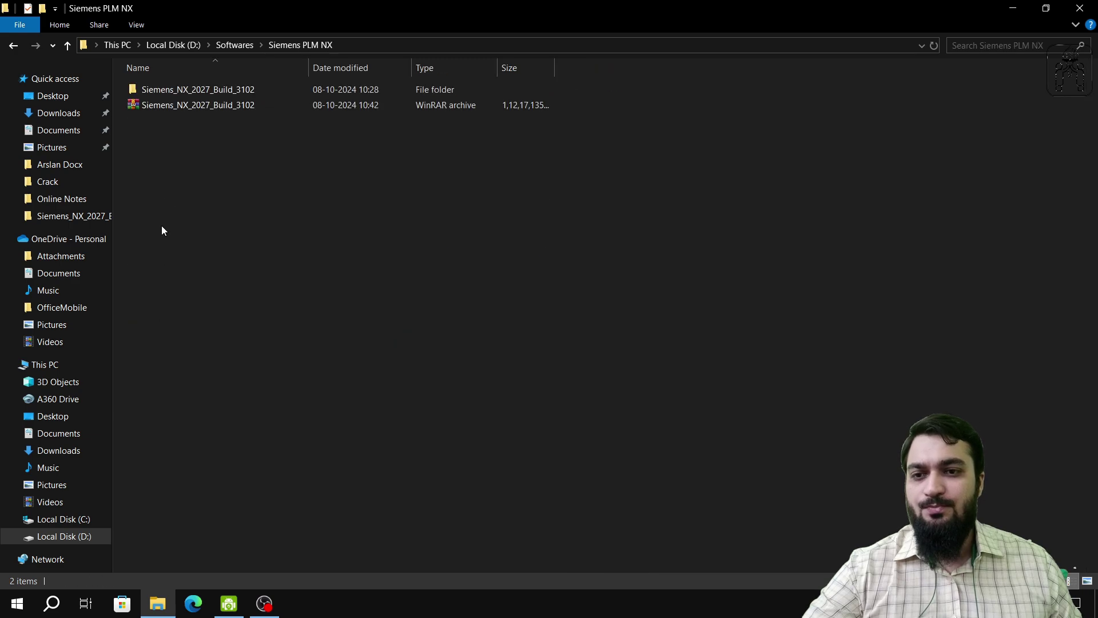
pyautogui.doubleClick(203, 92)
pyautogui.doubleClick(204, 91)
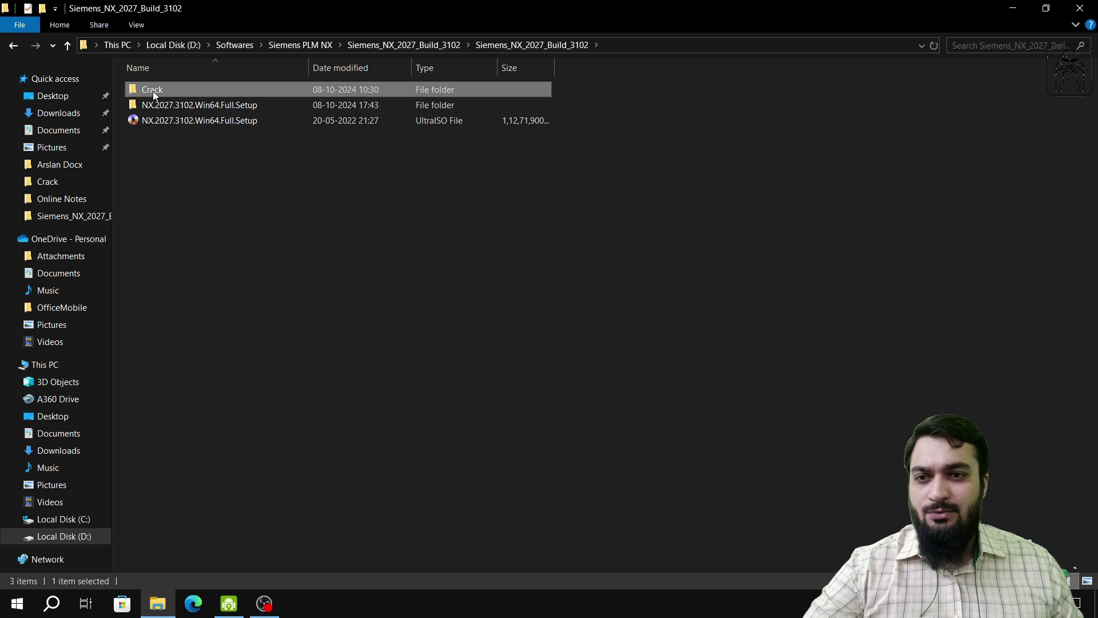
pyautogui.doubleClick(153, 91)
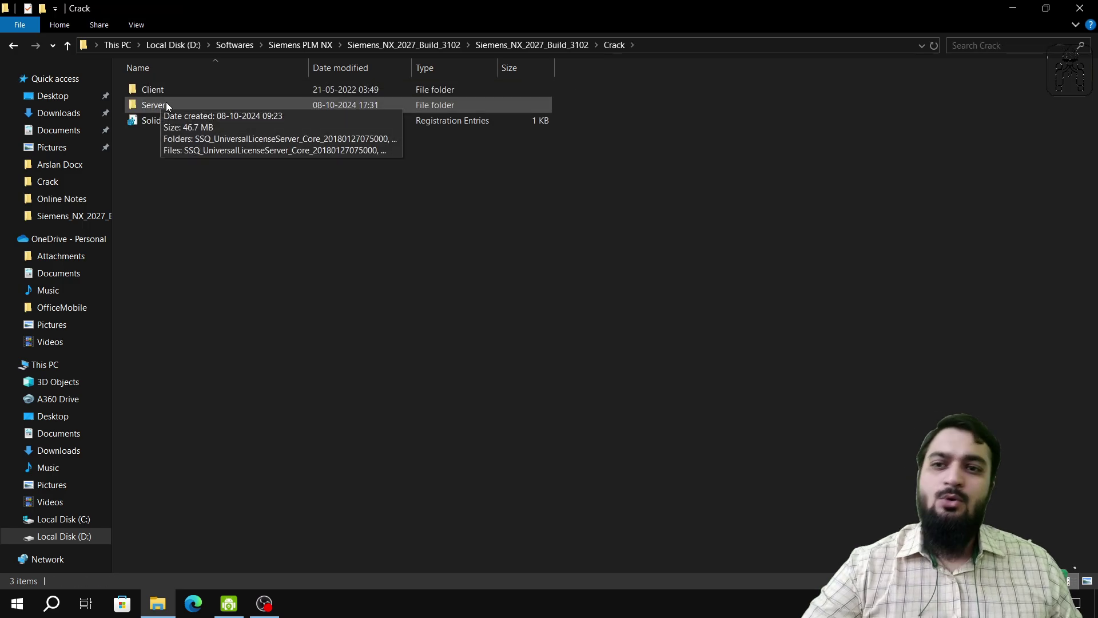
pyautogui.doubleClick(154, 105)
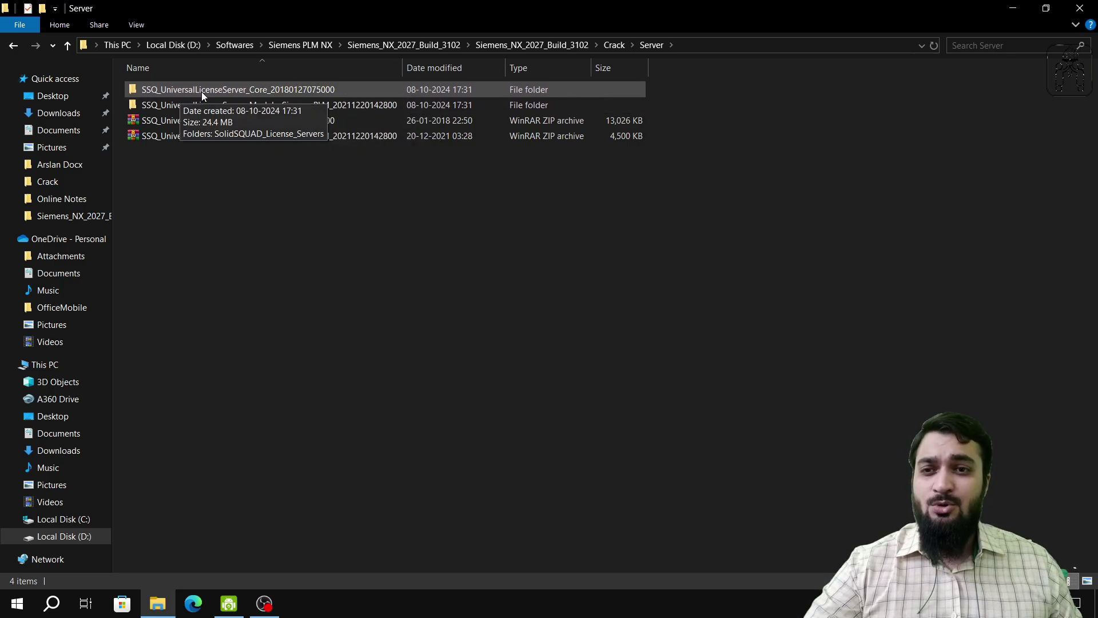
pyautogui.doubleClick(334, 91)
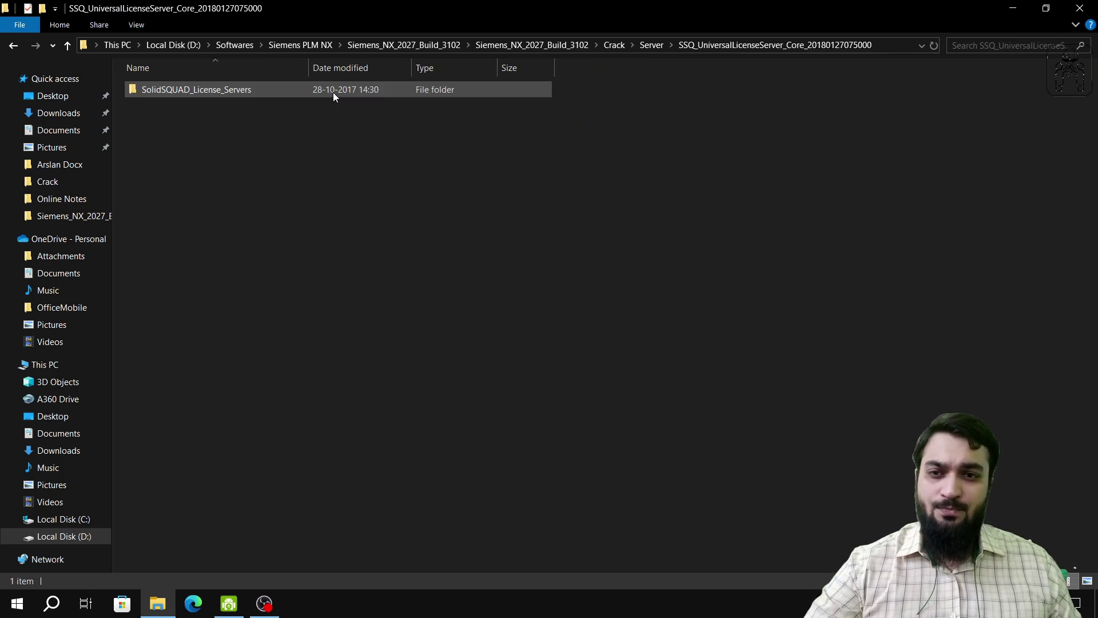
pyautogui.click(222, 97)
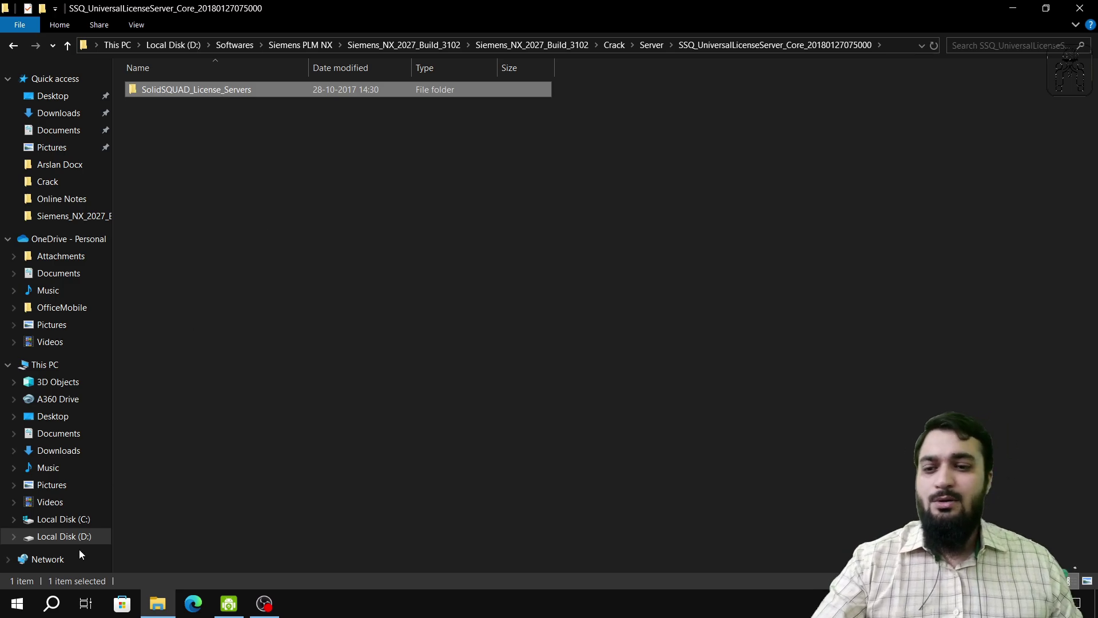
pyautogui.click(94, 519)
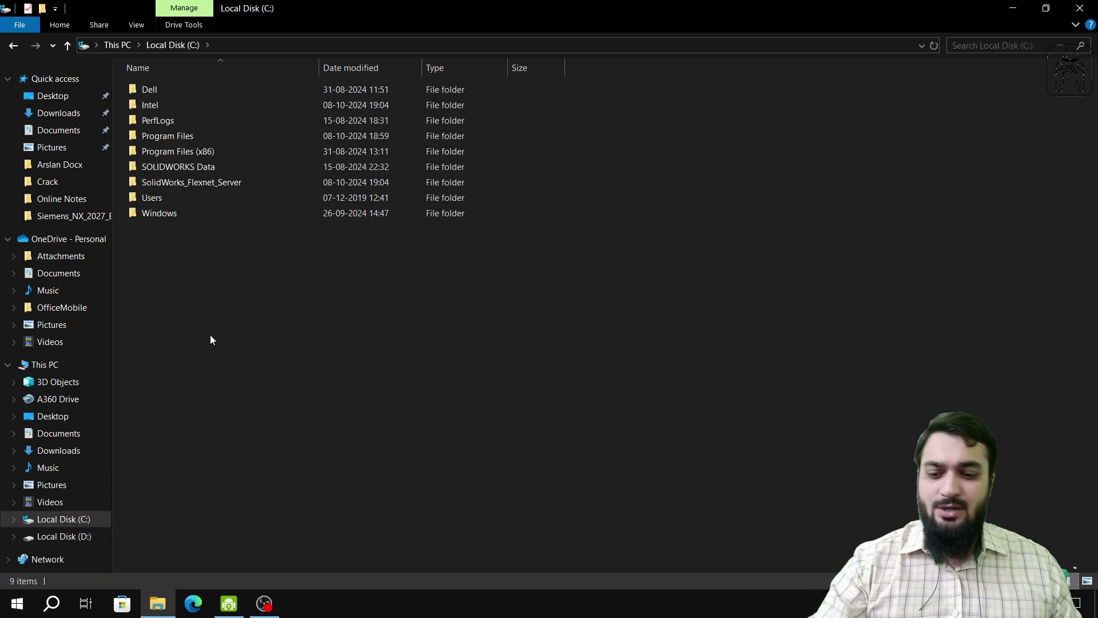
# Step: Paste SolidSQUAD_License_Servers into C: and copy the SiemensPLM vendor folder from the module
pyautogui.hotkey('ctrl', 'v')
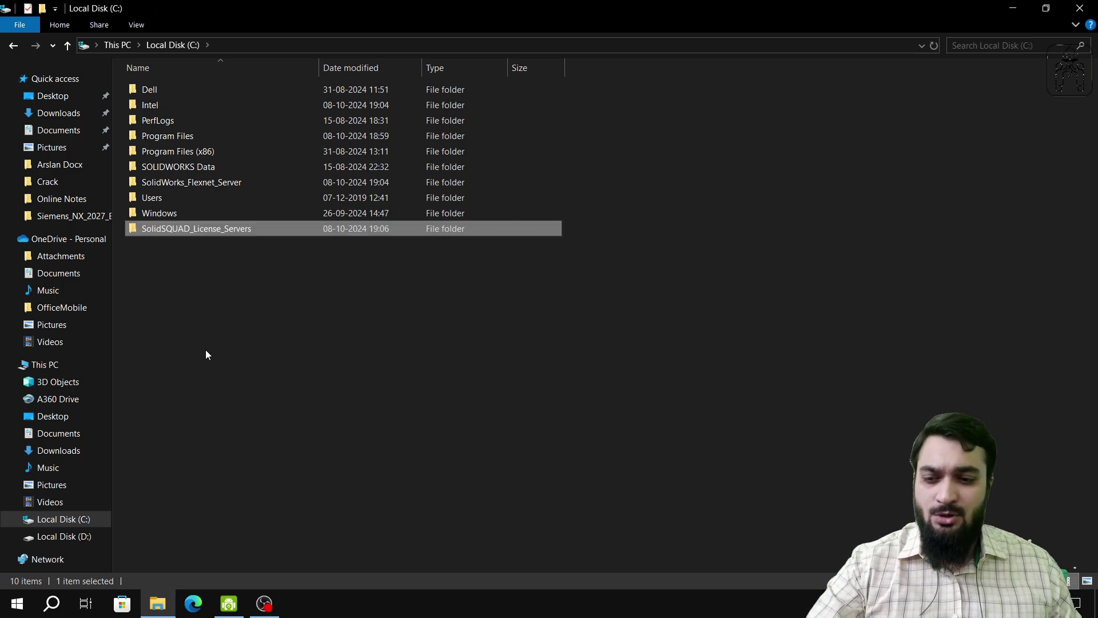
pyautogui.click(15, 47)
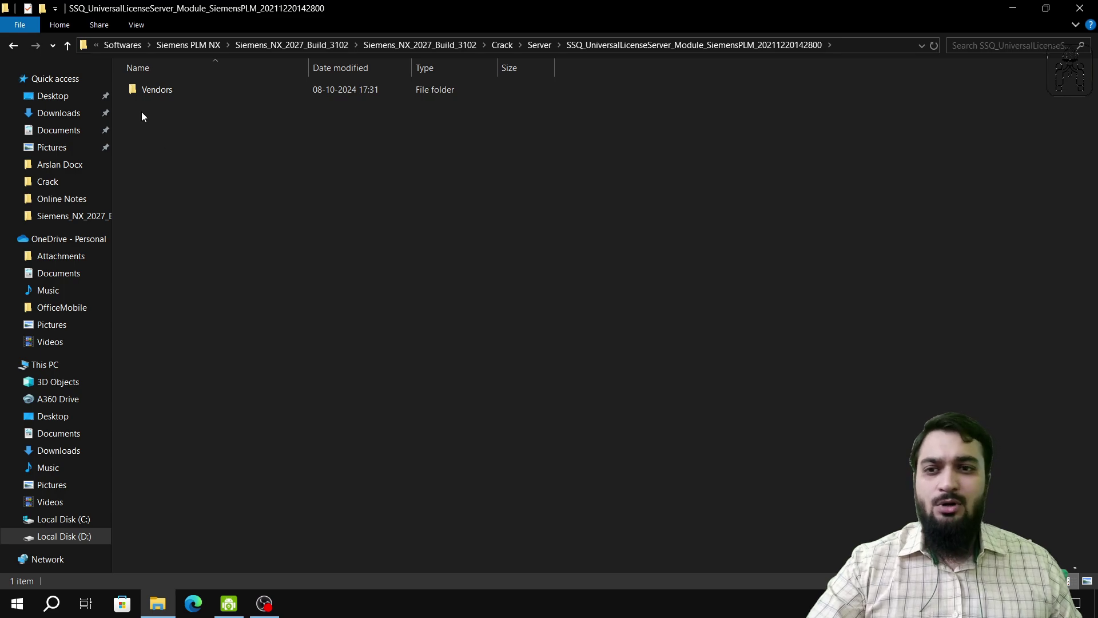
pyautogui.doubleClick(153, 93)
pyautogui.click(153, 93)
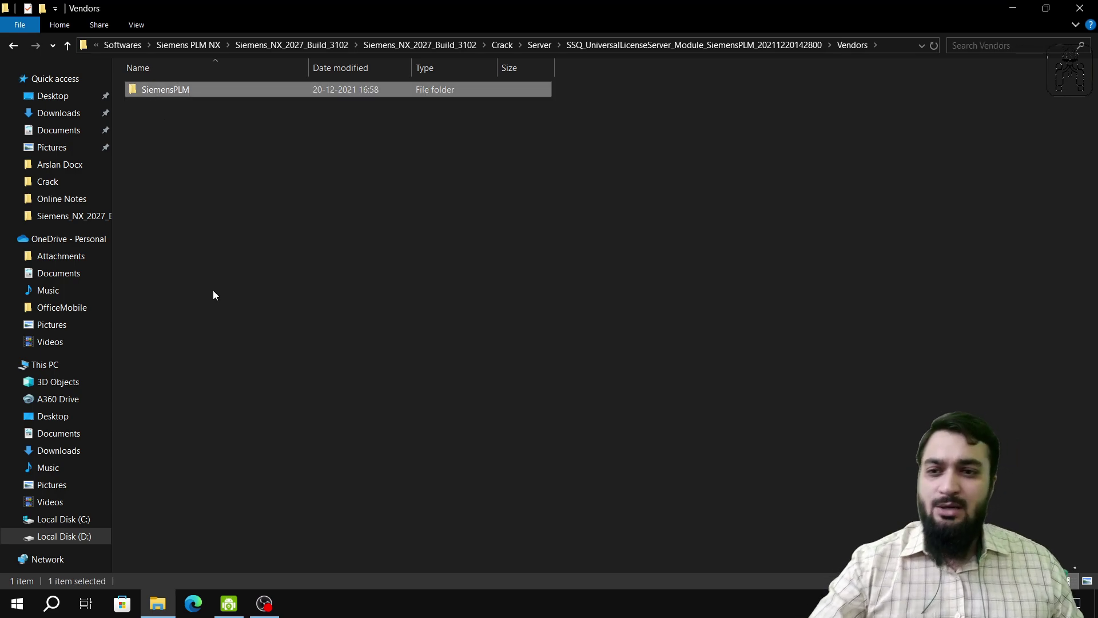
# Step: Paste SiemensPLM into C:\SolidSQUAD_License_Servers\Vendors beside the _SSQ_ folder
pyautogui.click(90, 524)
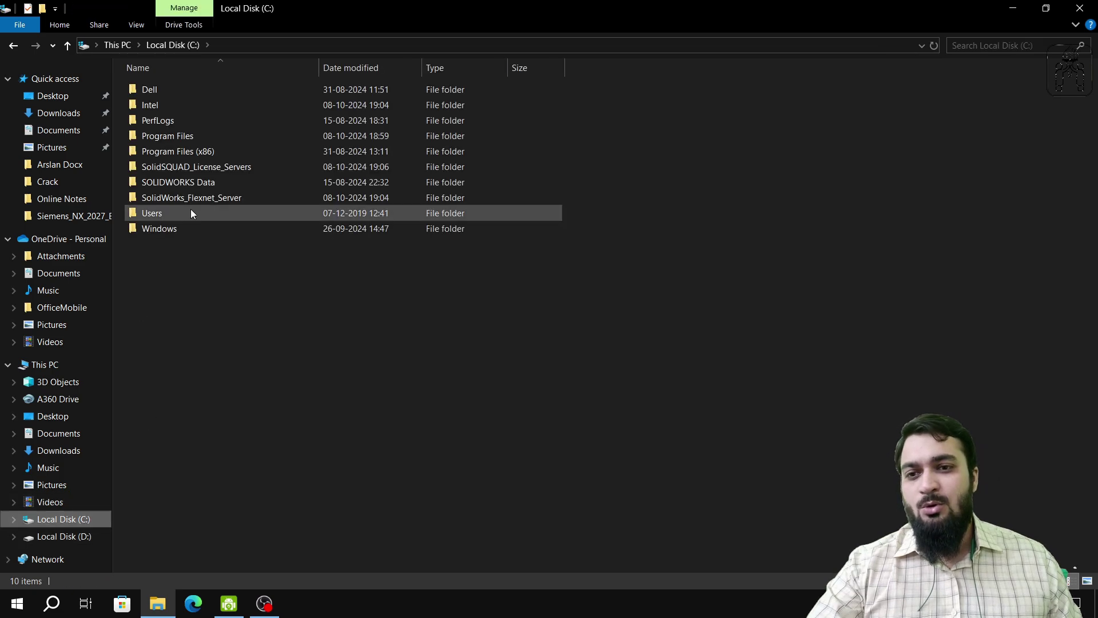
pyautogui.click(205, 170)
pyautogui.doubleClick(204, 170)
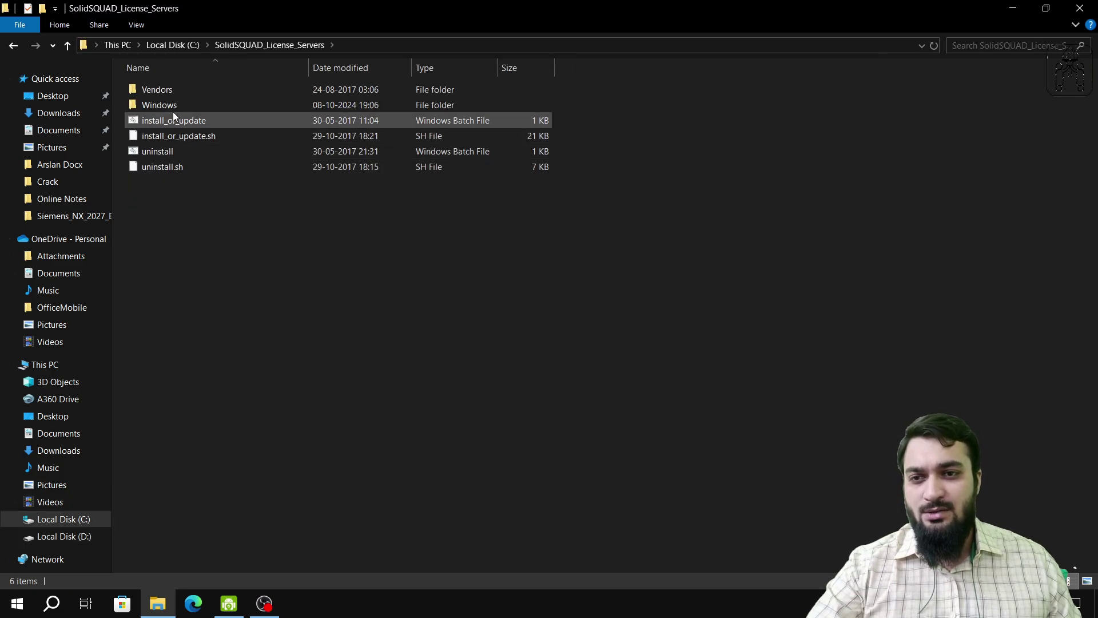
pyautogui.doubleClick(174, 95)
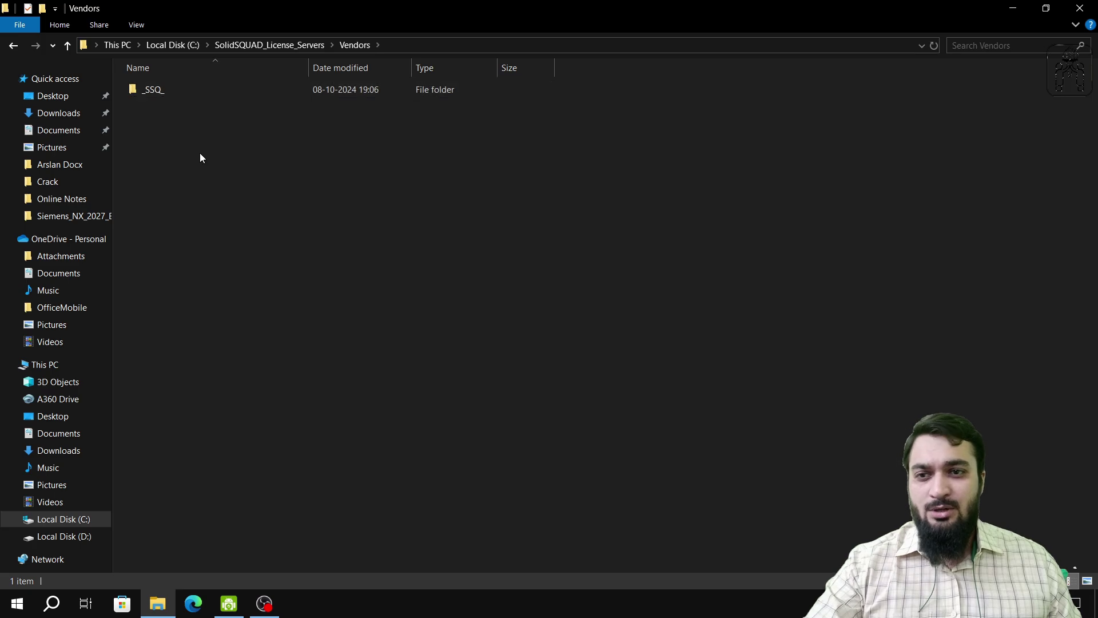
pyautogui.hotkey('ctrl', 'v')
pyautogui.click(199, 219)
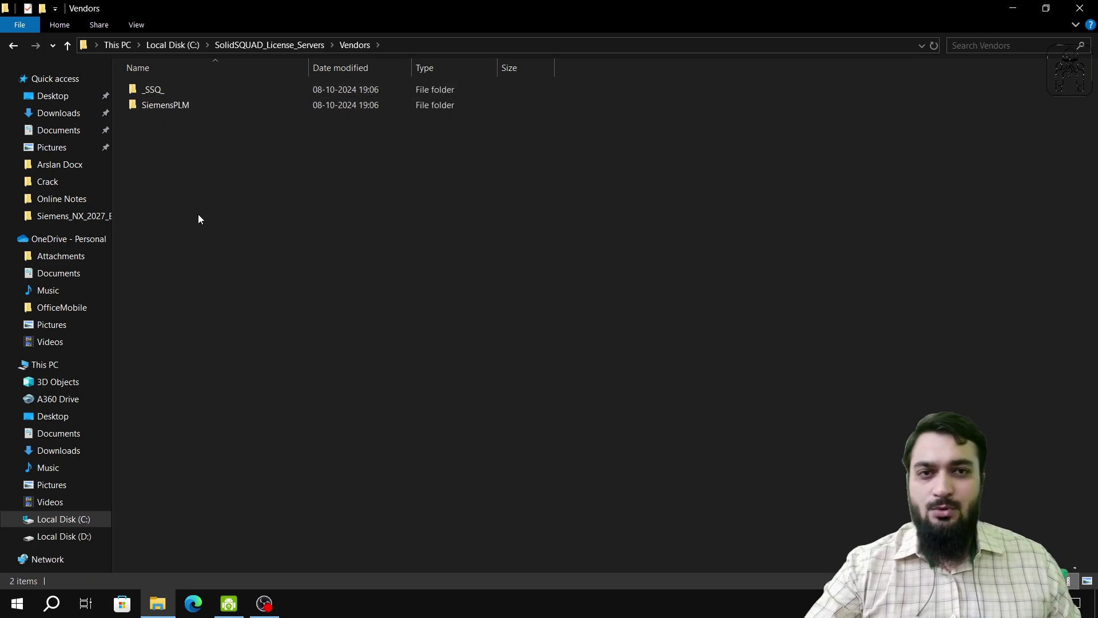
pyautogui.click(14, 46)
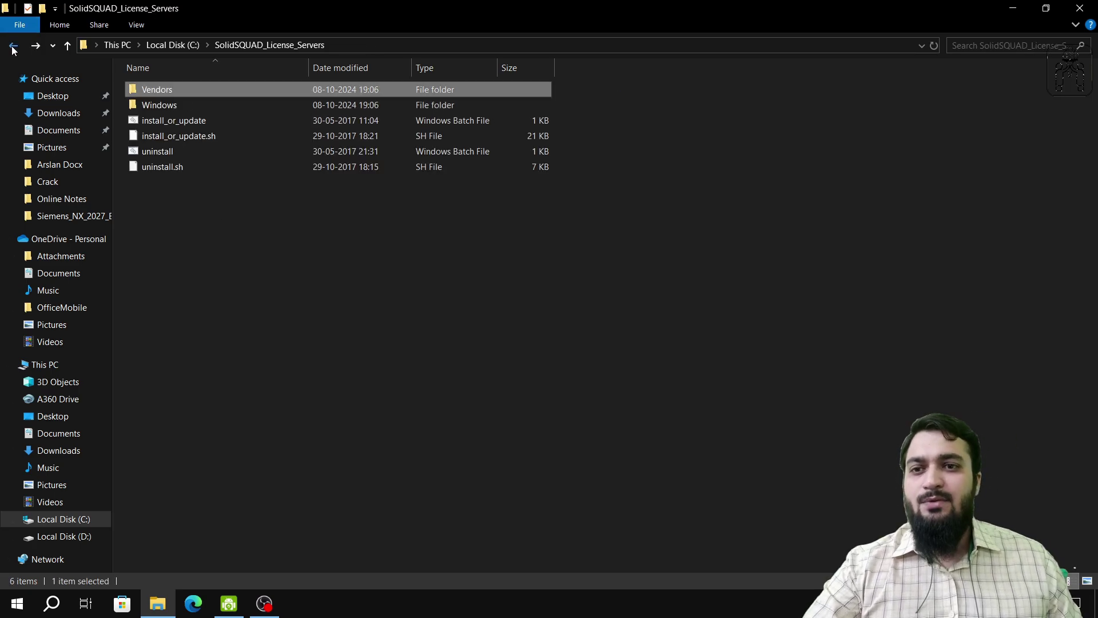
pyautogui.click(180, 121)
# Step: Run install_or_update as administrator to install the SSQ FLEXLM Service
pyautogui.rightClick(177, 120)
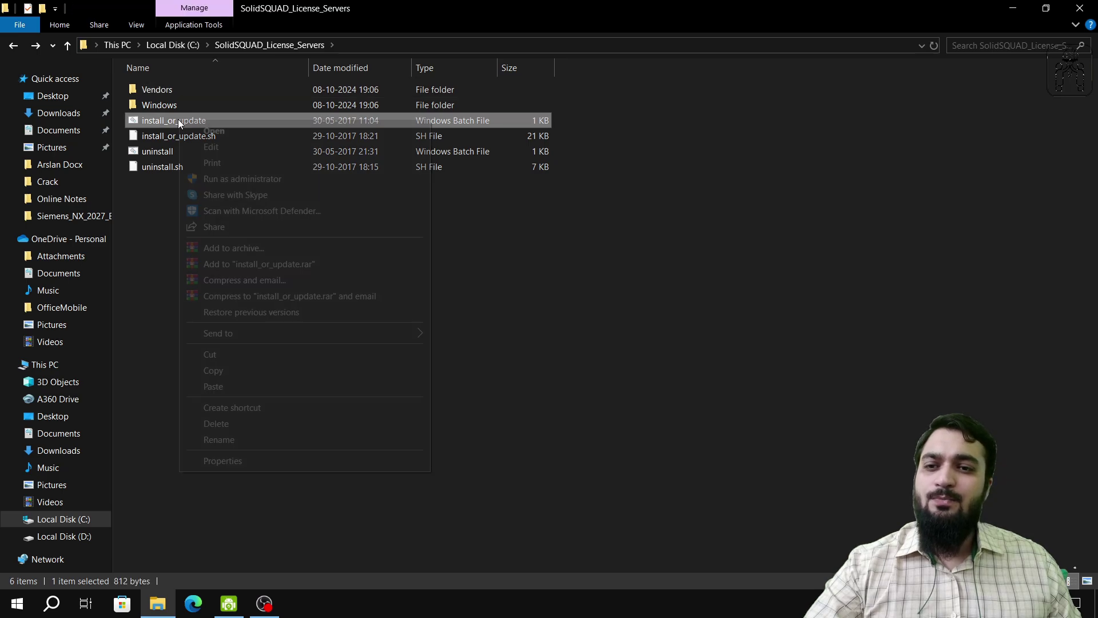
pyautogui.click(149, 226)
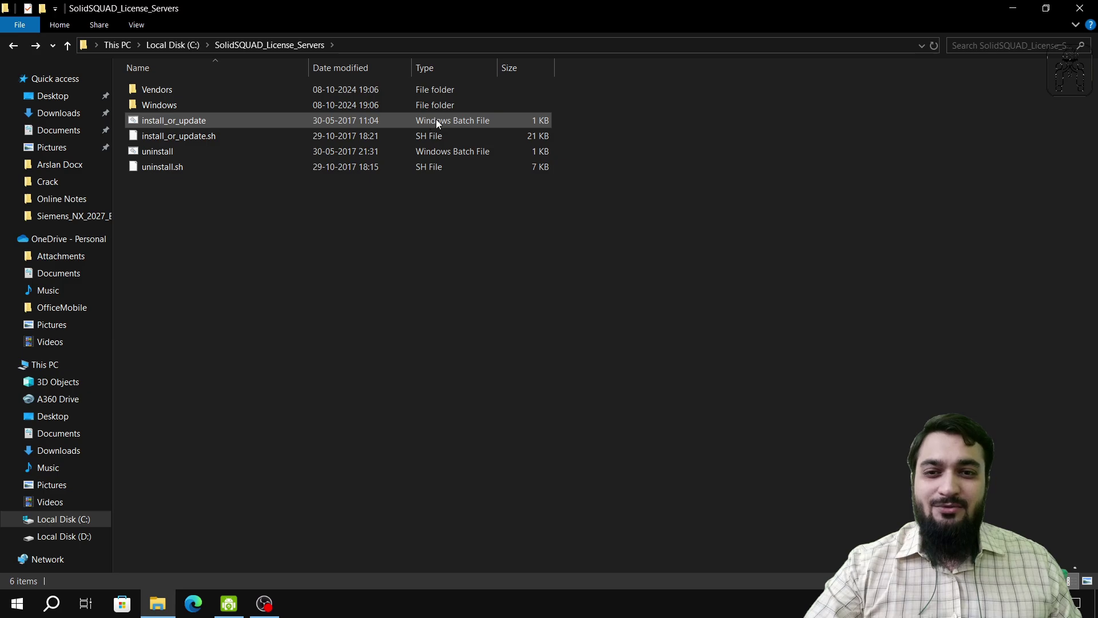
pyautogui.click(480, 123)
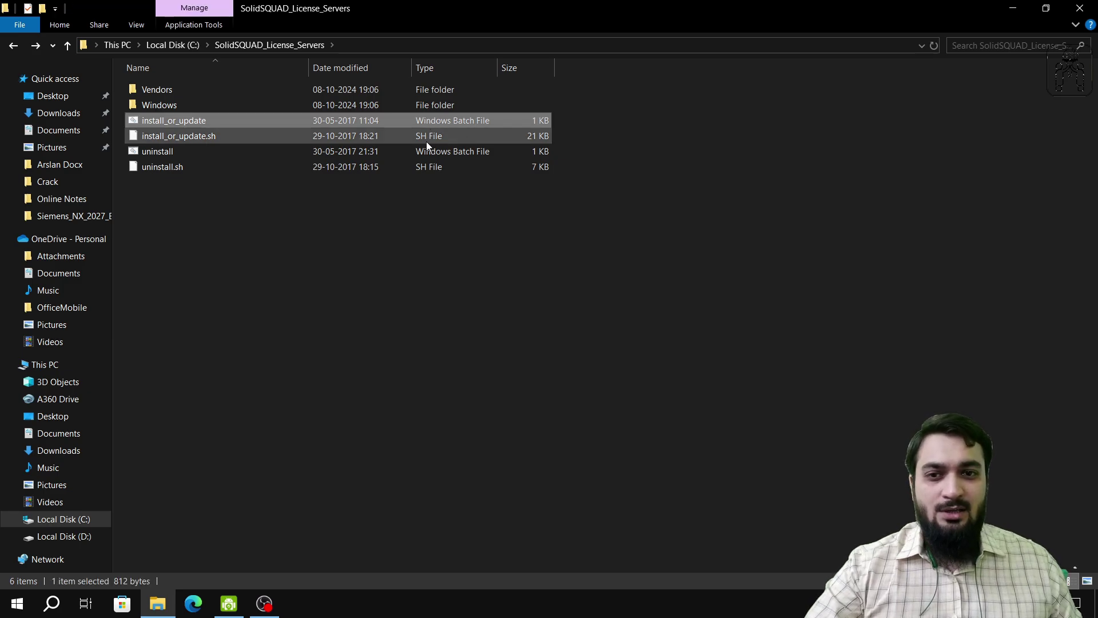
pyautogui.click(225, 119)
pyautogui.click(202, 200)
pyautogui.rightClick(191, 118)
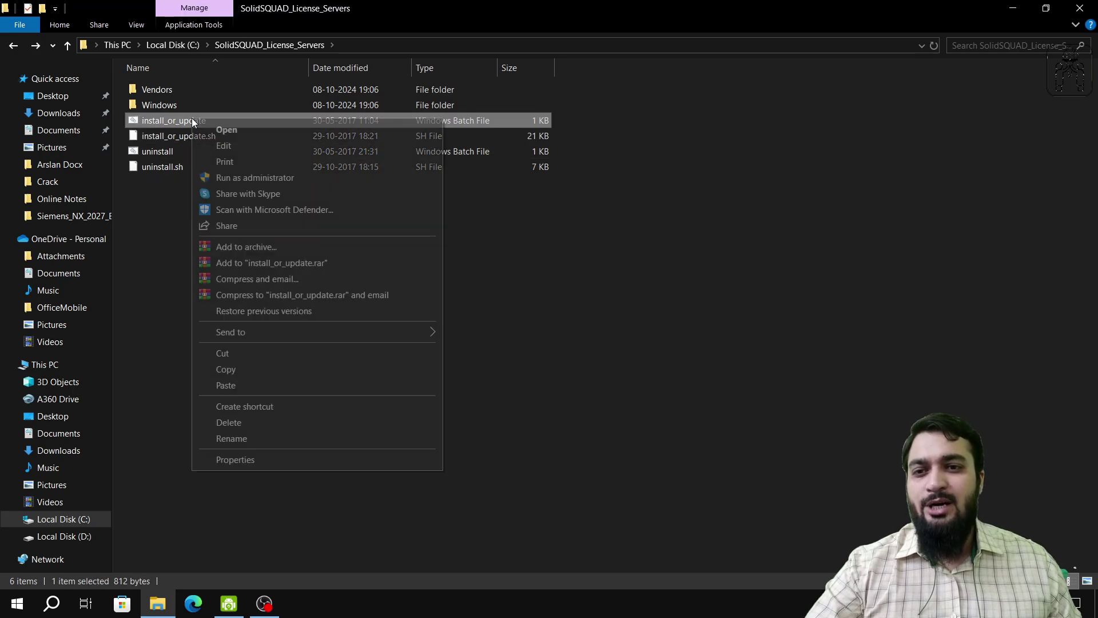
pyautogui.click(247, 178)
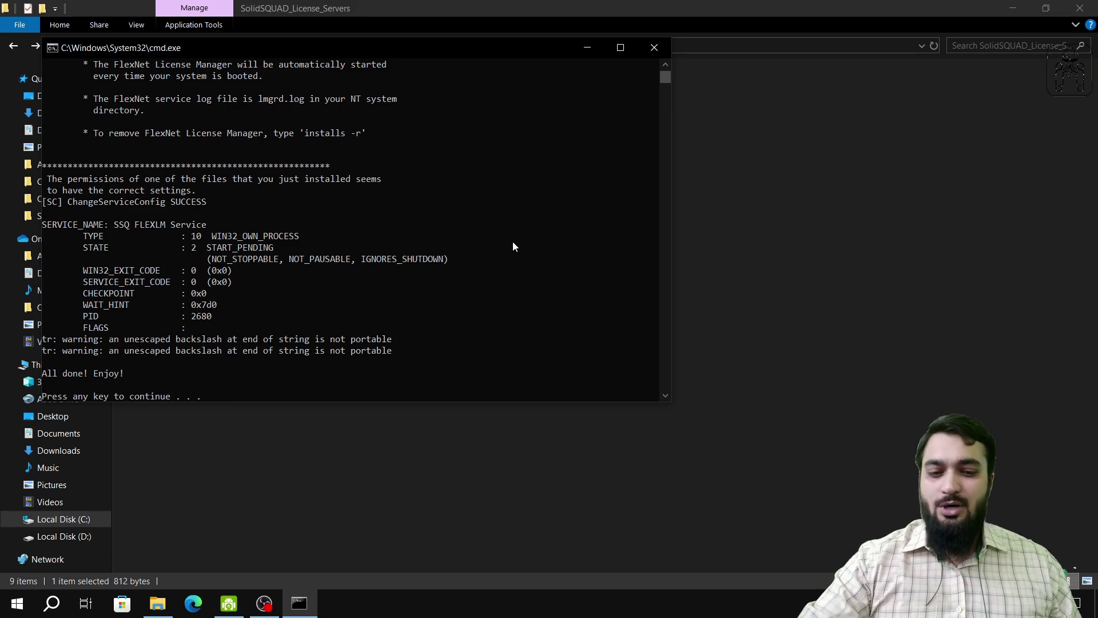
pyautogui.press('Return')
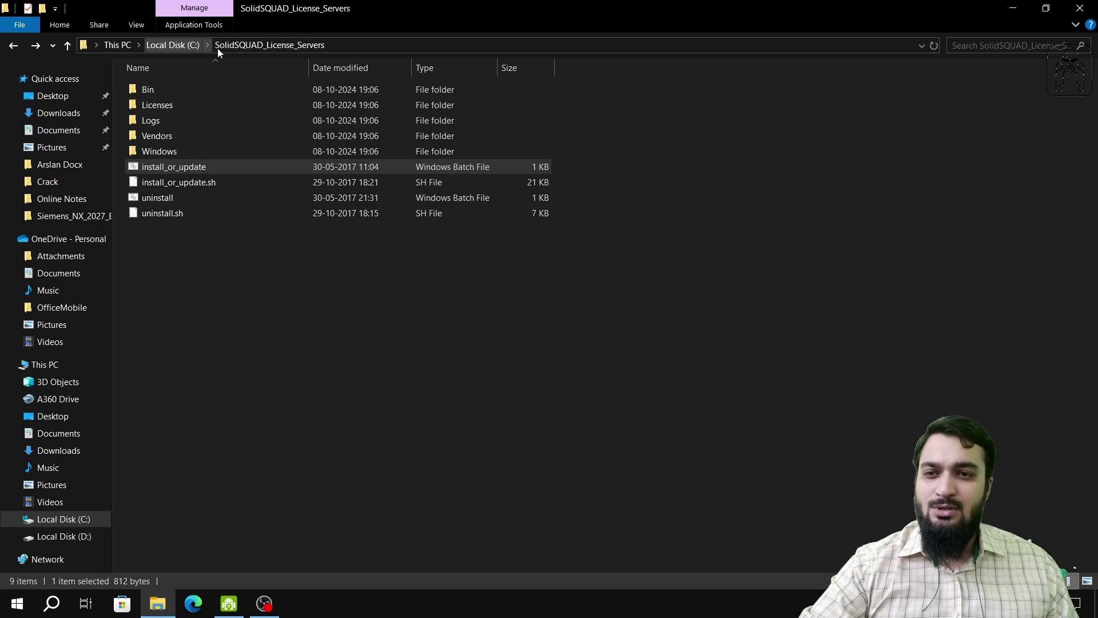
pyautogui.click(194, 271)
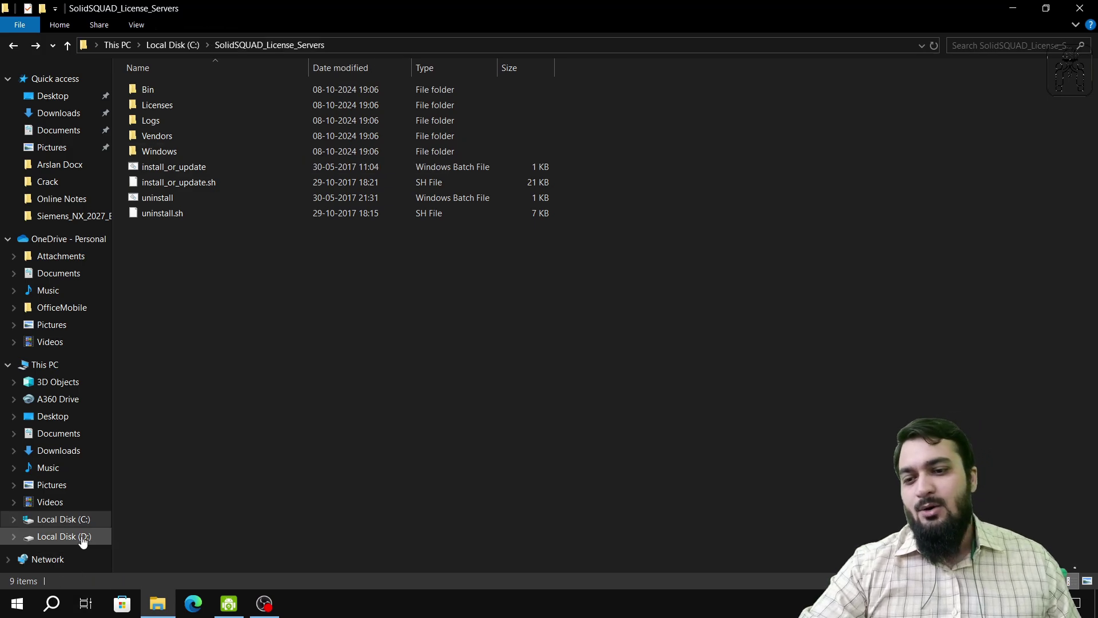
# Step: Navigate back to the inner Siemens_NX_2027_Build_3102 folder on D:
pyautogui.click(13, 48)
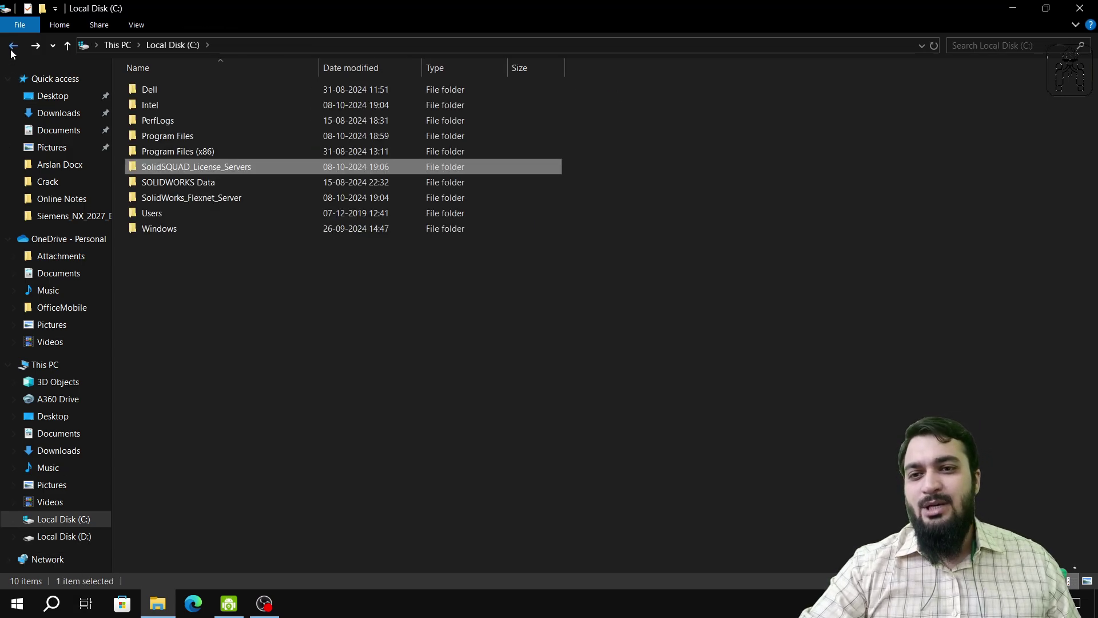
pyautogui.click(12, 49)
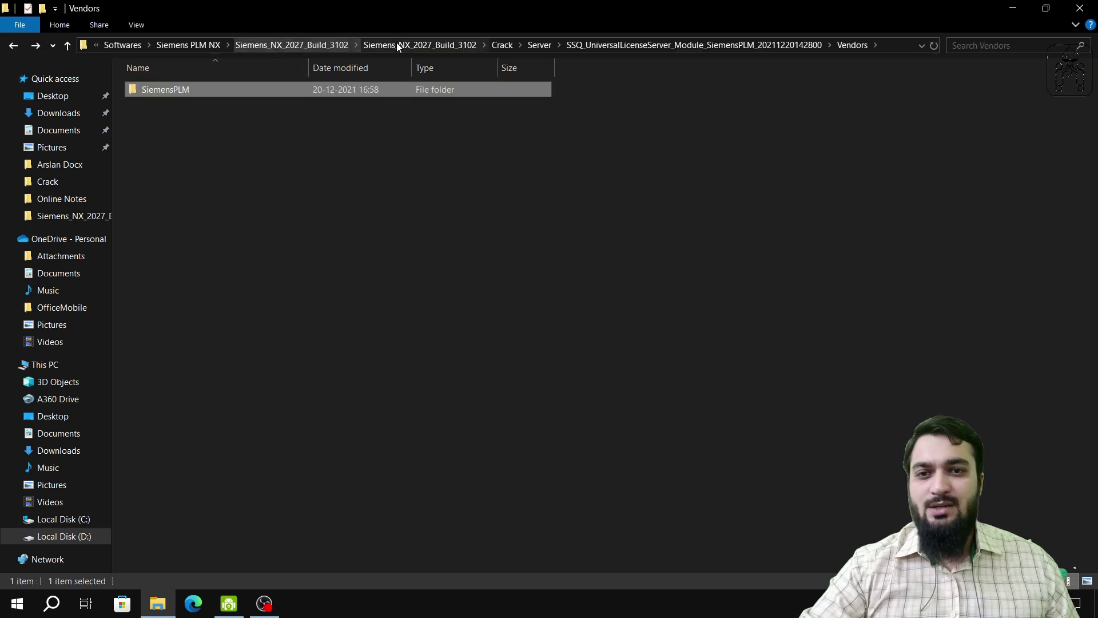
pyautogui.click(200, 45)
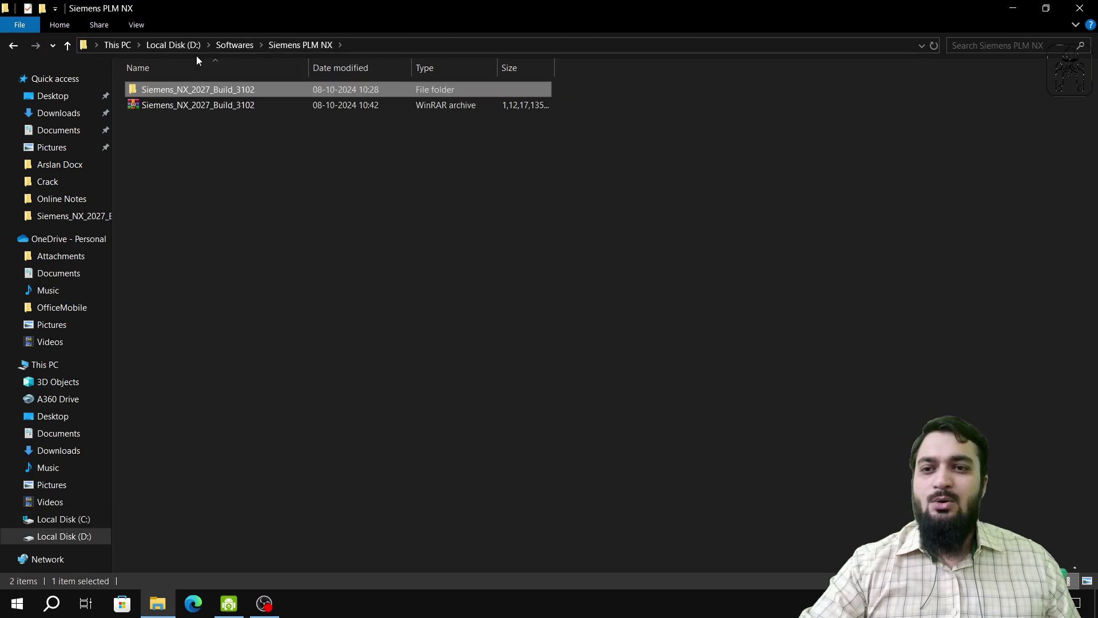
pyautogui.doubleClick(200, 94)
pyautogui.doubleClick(197, 93)
# Step: Inspect the available actions for the NX setup ISO without choosing one
pyautogui.click(193, 121)
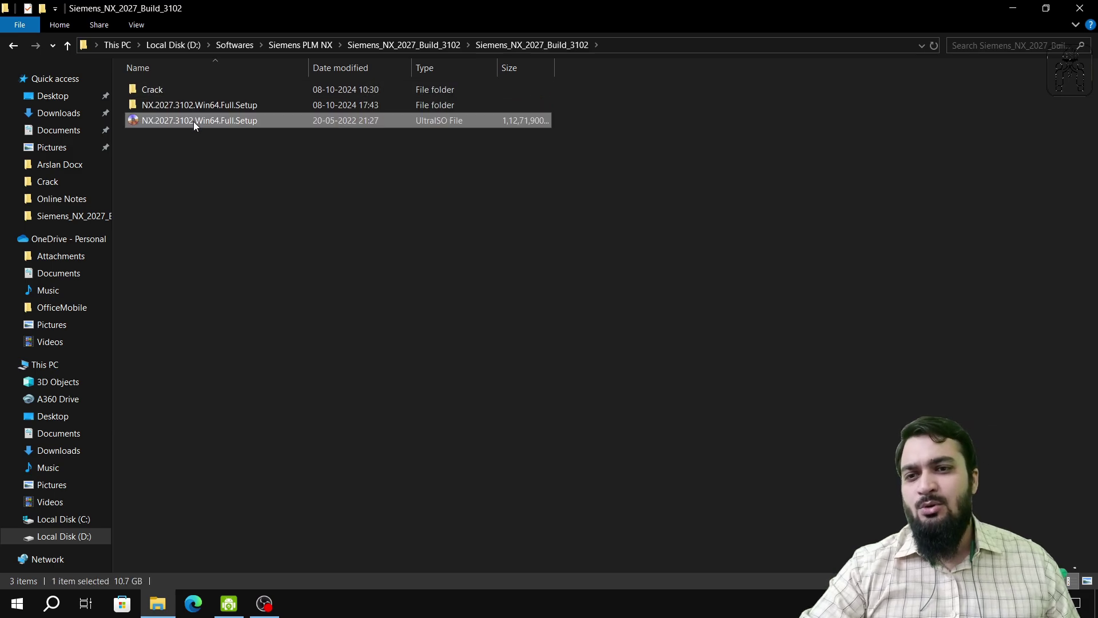
pyautogui.rightClick(173, 173)
pyautogui.click(165, 156)
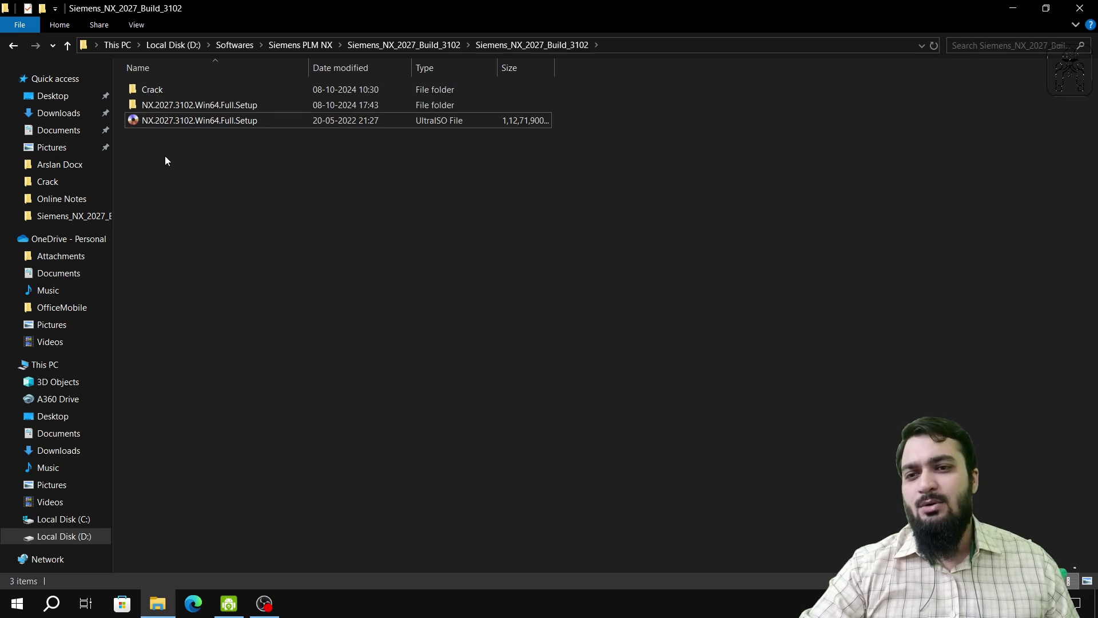
pyautogui.click(182, 122)
pyautogui.rightClick(182, 123)
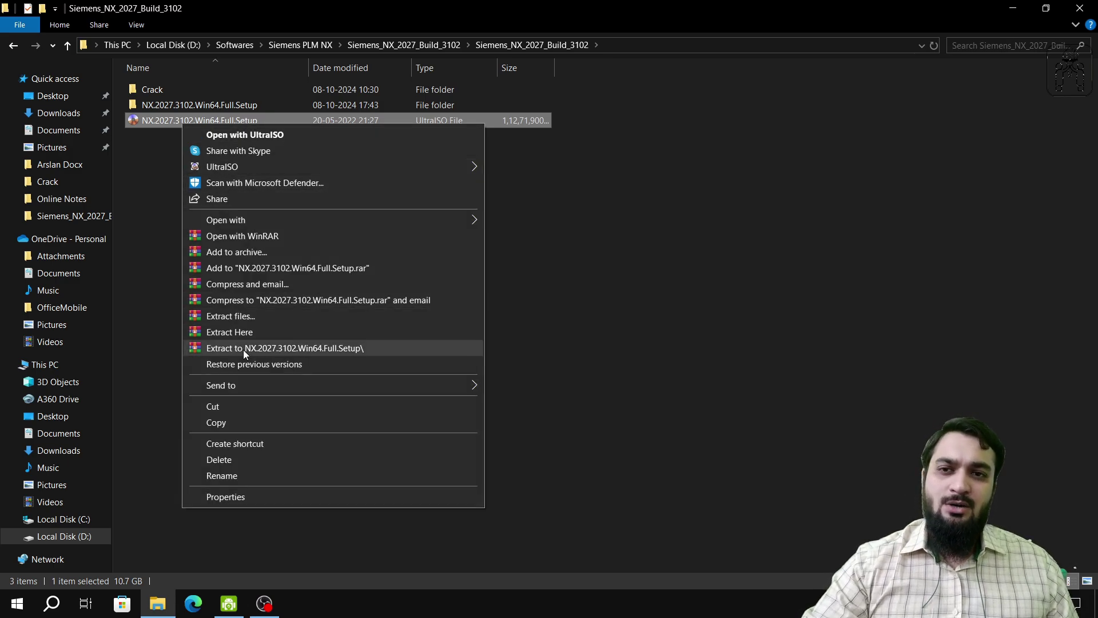
pyautogui.click(156, 253)
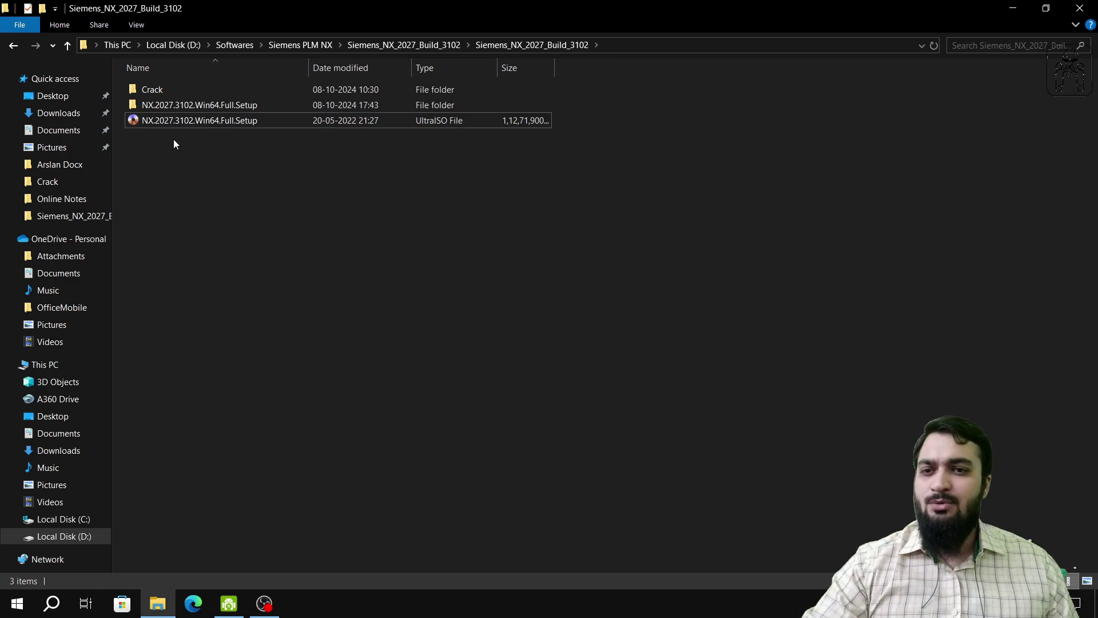
# Step: Run Launch.exe from NX.2027.3102.Win64.Full.Setup as administrator to open the NX installer
pyautogui.doubleClick(191, 105)
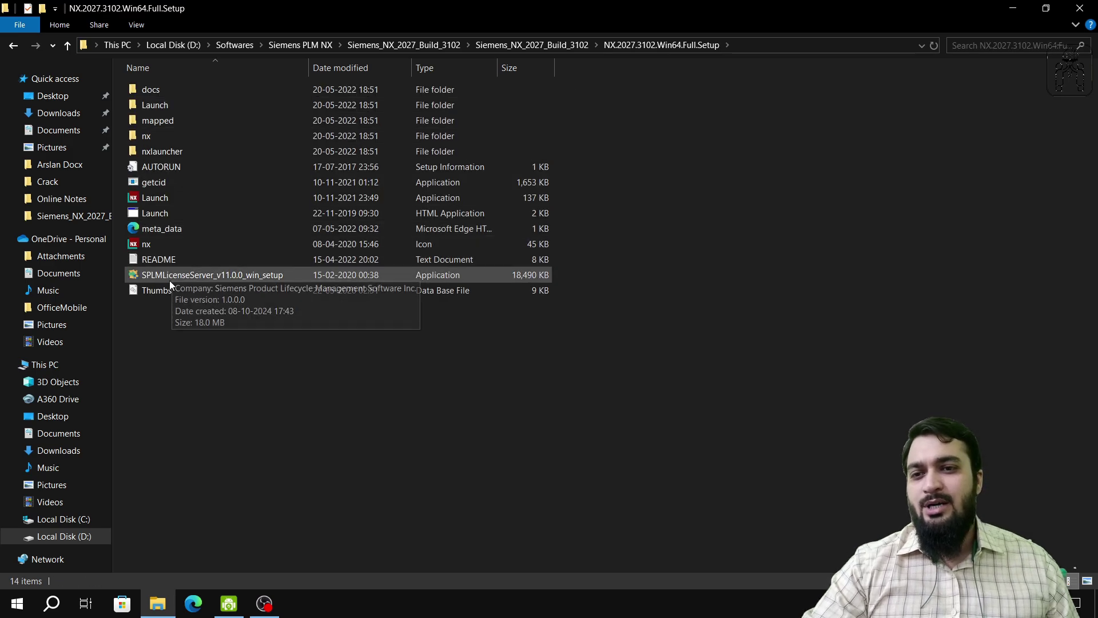
pyautogui.click(166, 197)
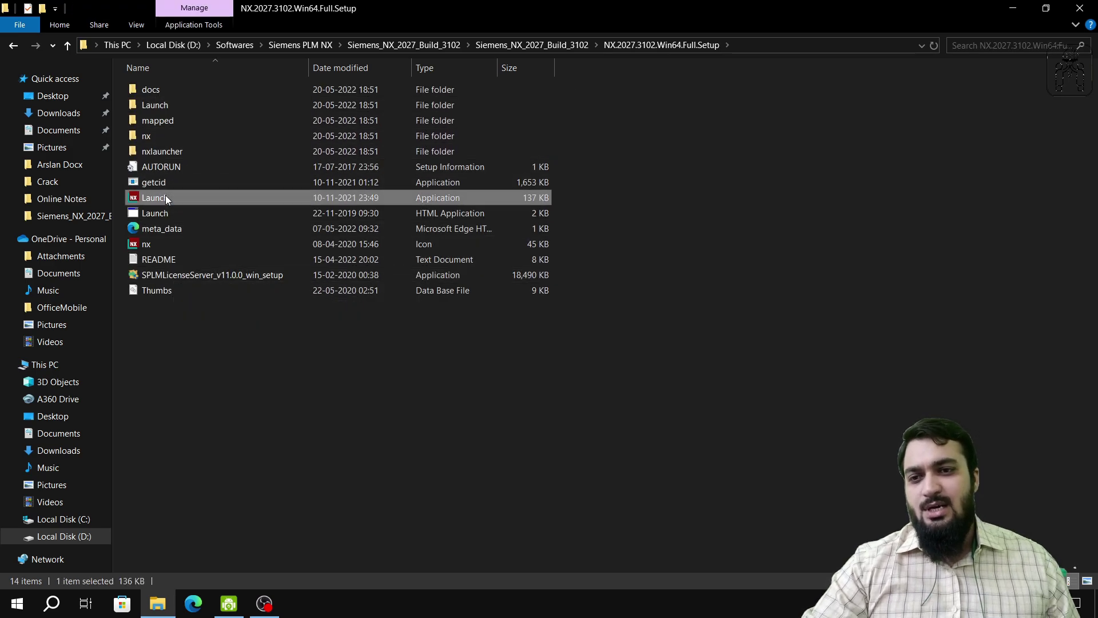
pyautogui.rightClick(157, 198)
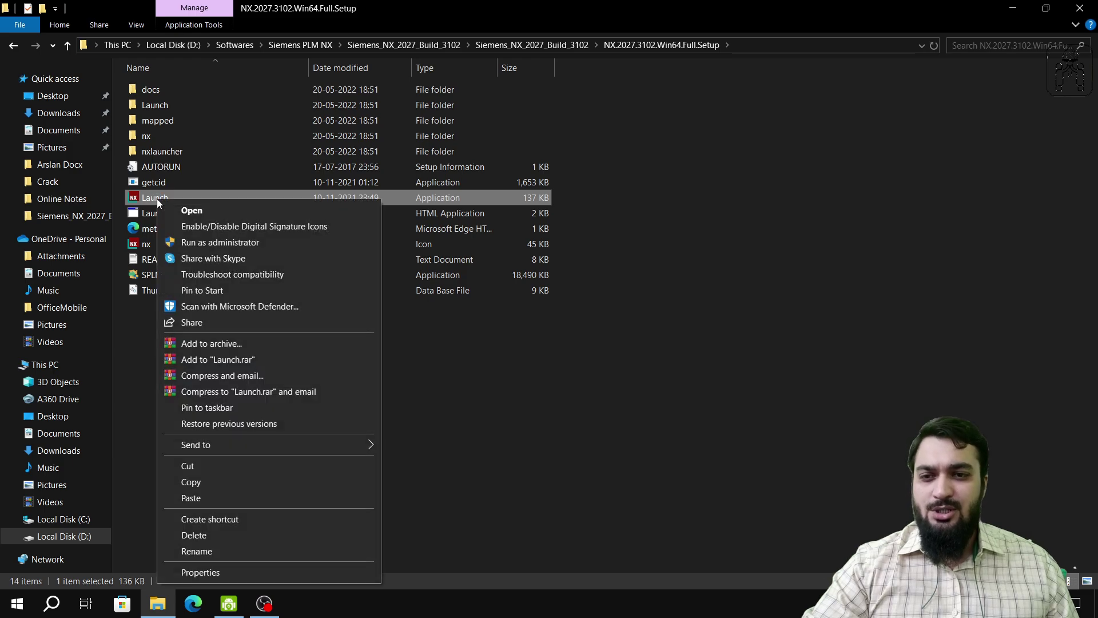
pyautogui.click(531, 395)
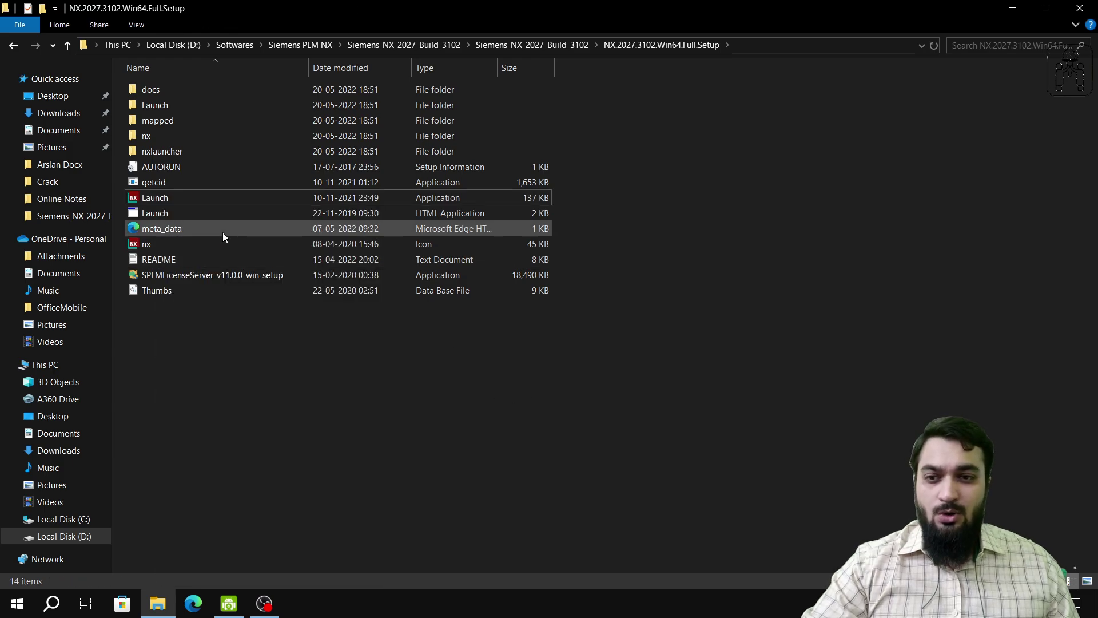
pyautogui.click(420, 217)
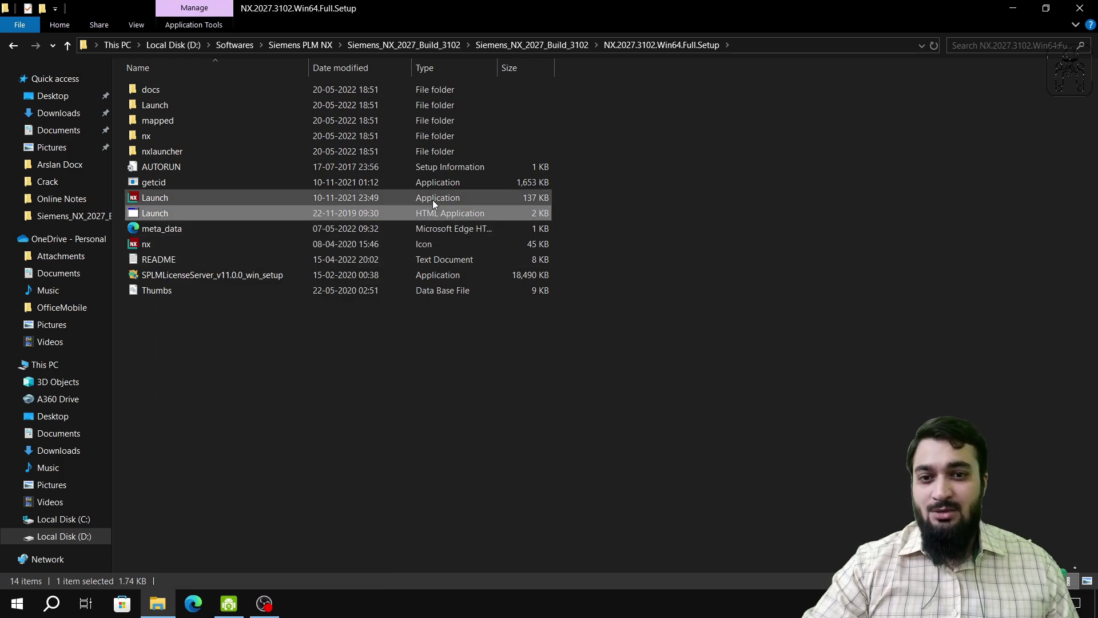
pyautogui.click(433, 200)
pyautogui.rightClick(165, 201)
pyautogui.click(231, 570)
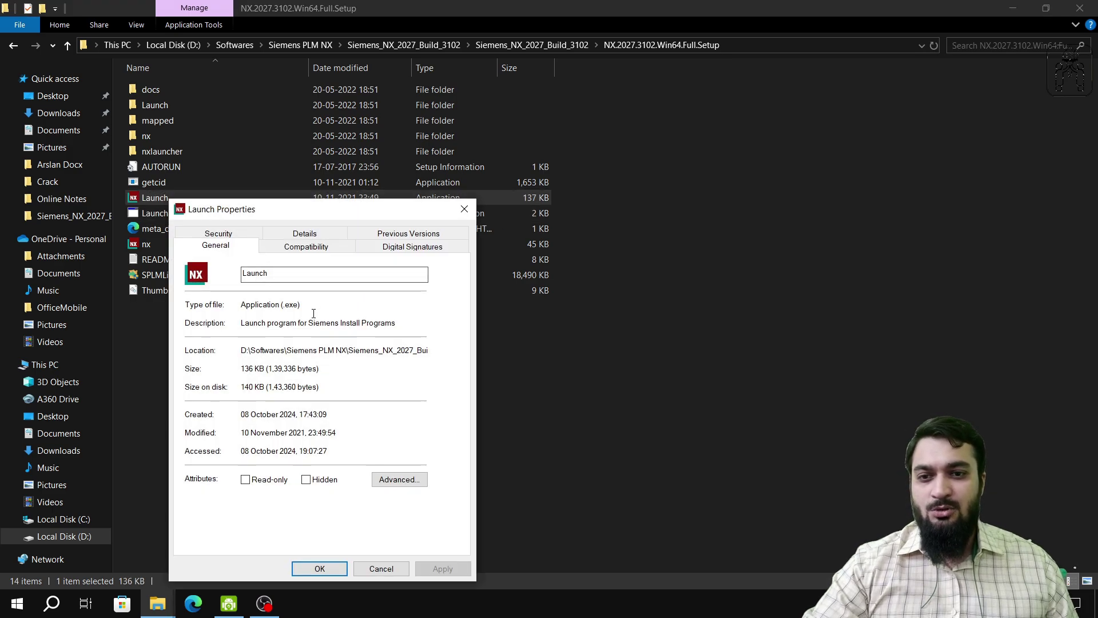
pyautogui.click(464, 209)
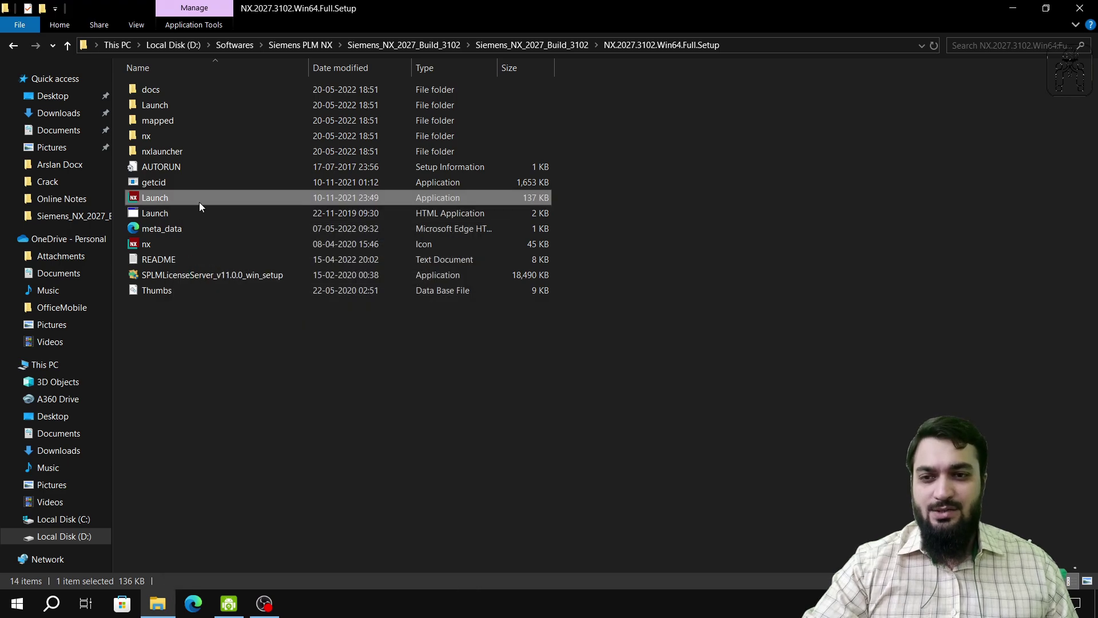
pyautogui.rightClick(159, 200)
pyautogui.click(204, 244)
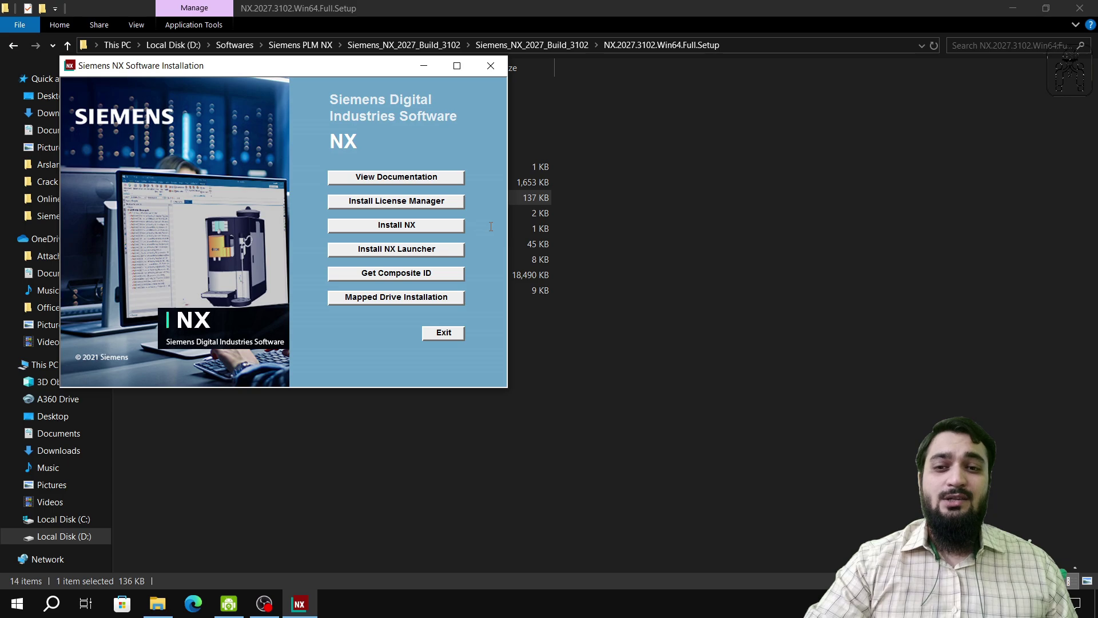
# Step: Start the NX install in English and advance past Welcome and Custom Setup to the 27800@localhost Licensing page
pyautogui.click(422, 231)
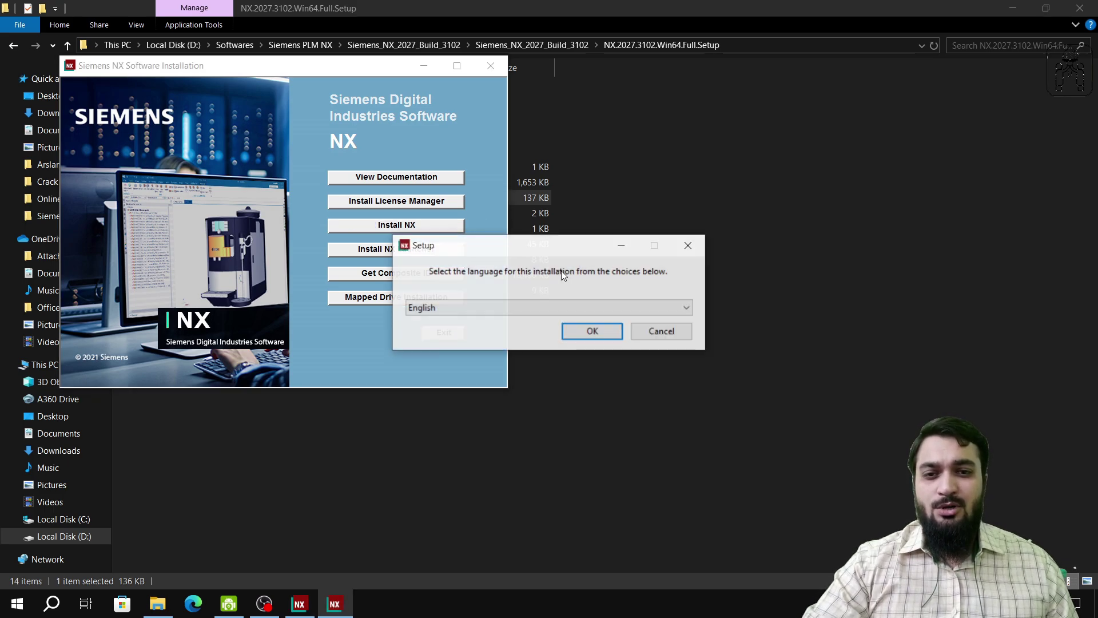
pyautogui.click(585, 329)
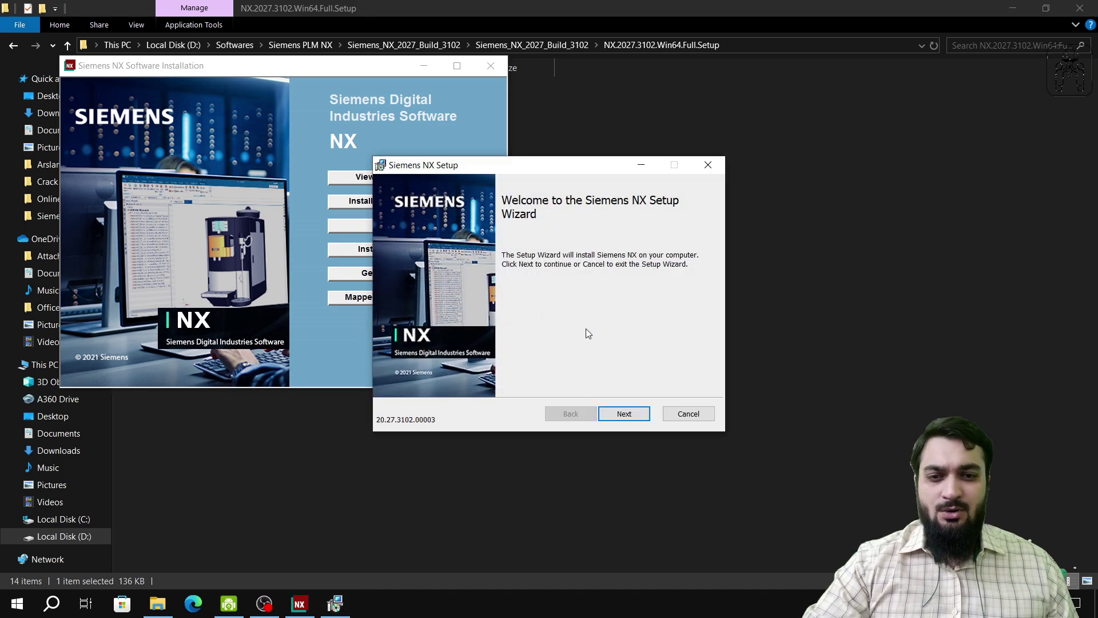
pyautogui.click(626, 416)
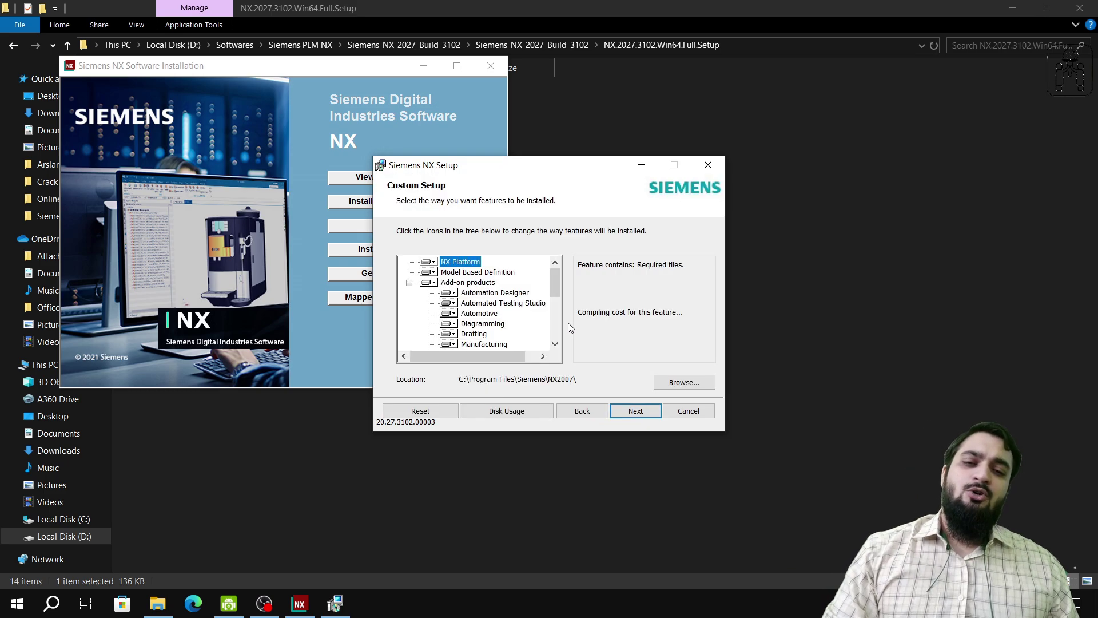
pyautogui.scroll(-3, 514, 322)
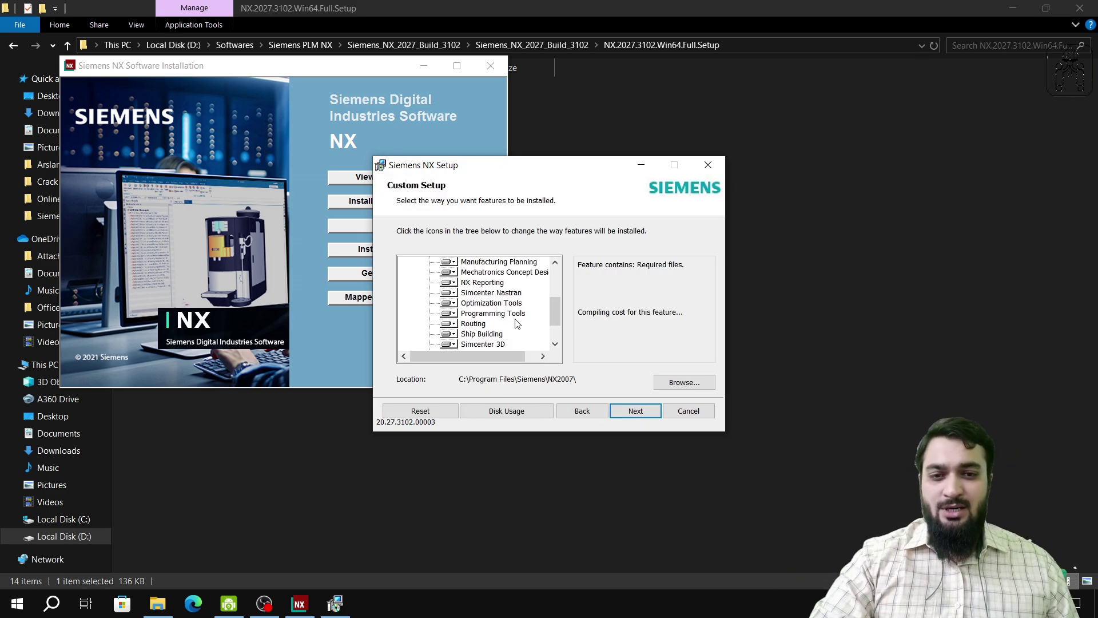
pyautogui.scroll(-2, 515, 323)
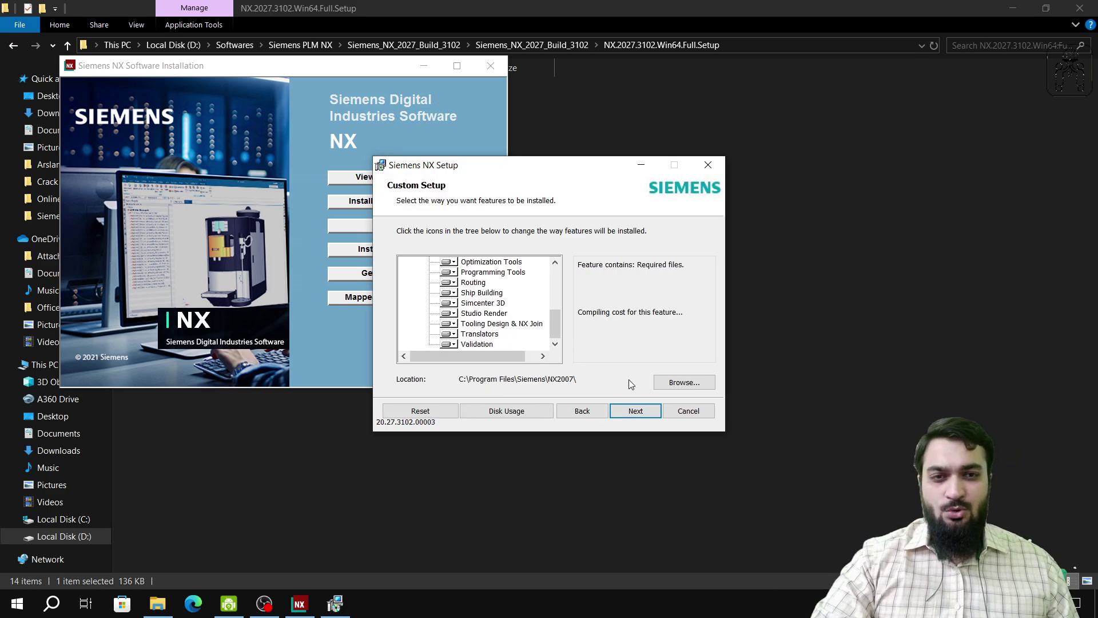
pyautogui.click(652, 412)
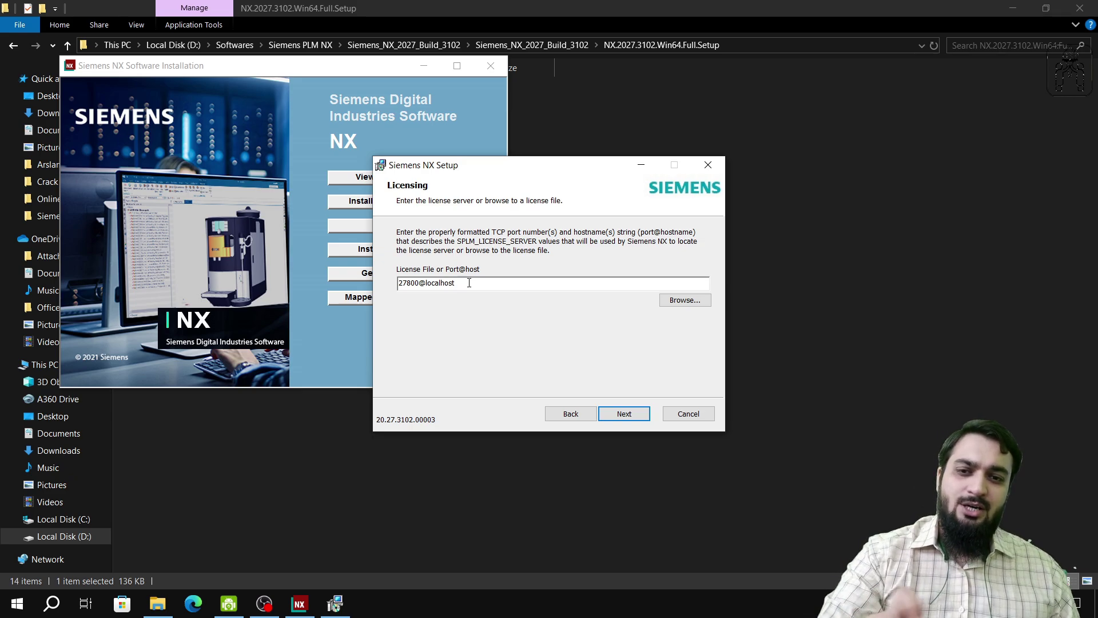
# Step: Open How_to_Install.txt from the Siemens_NX_2027_Build_3102 folder and maximize it
pyautogui.click(340, 409)
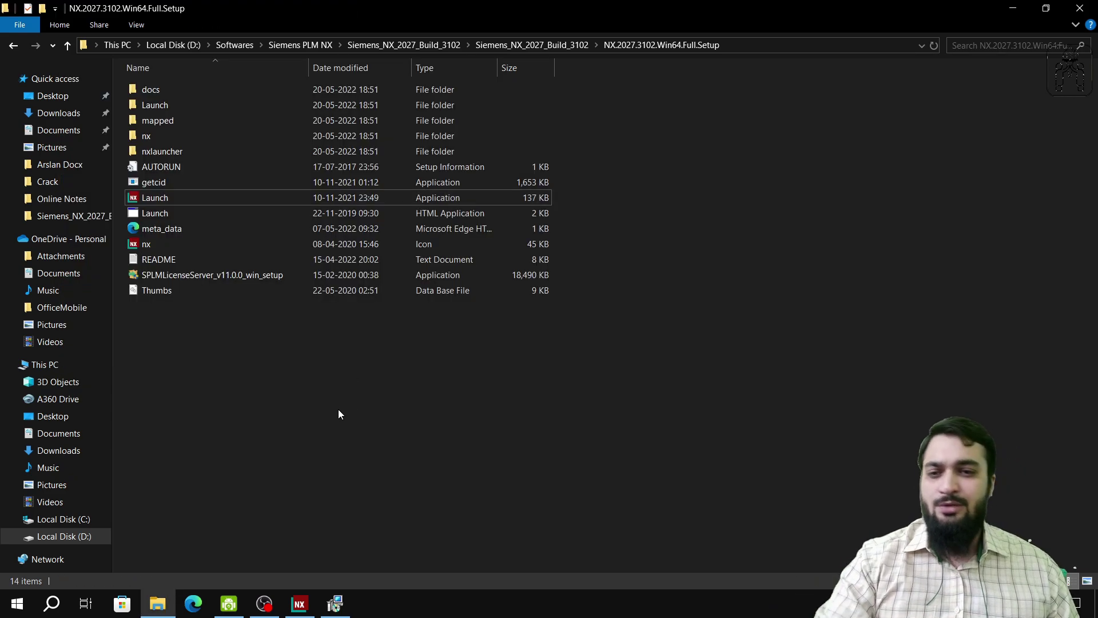
pyautogui.click(339, 44)
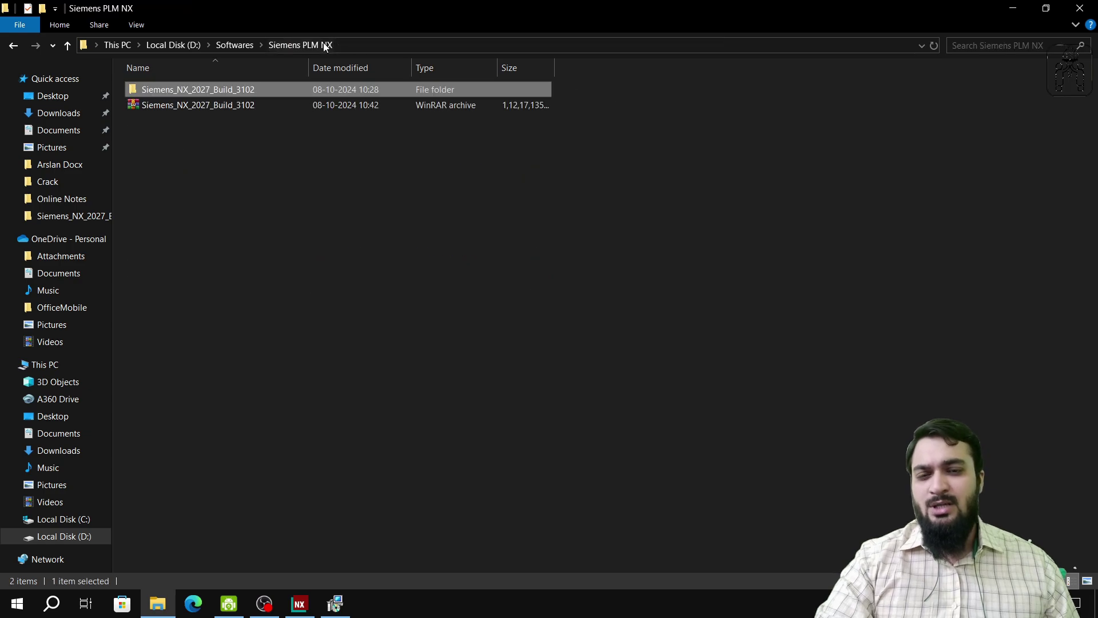
pyautogui.doubleClick(235, 90)
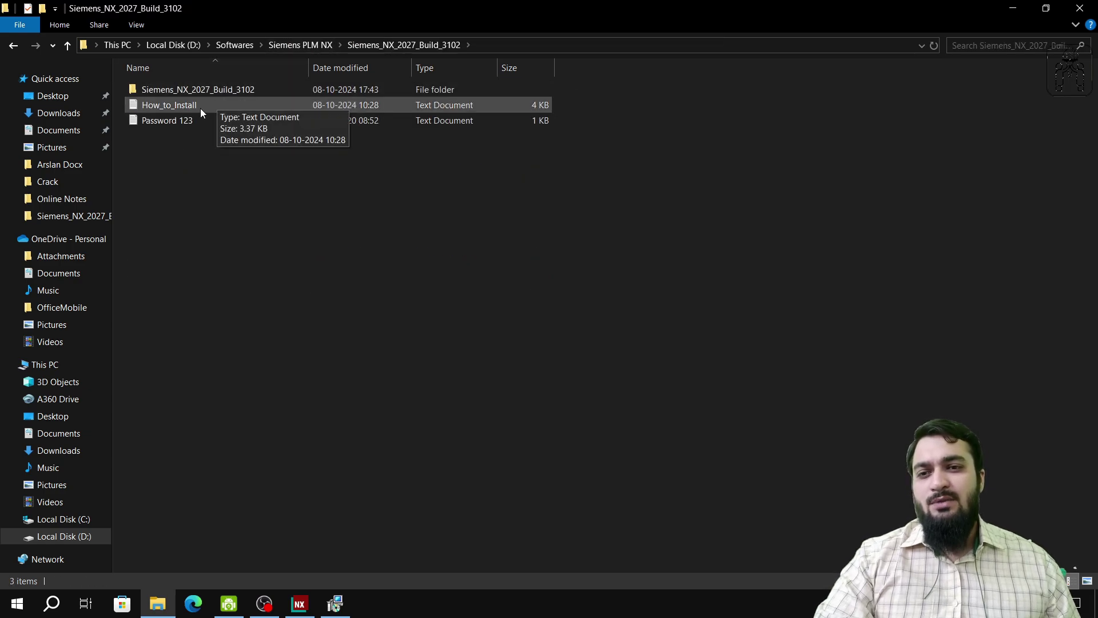
pyautogui.doubleClick(200, 108)
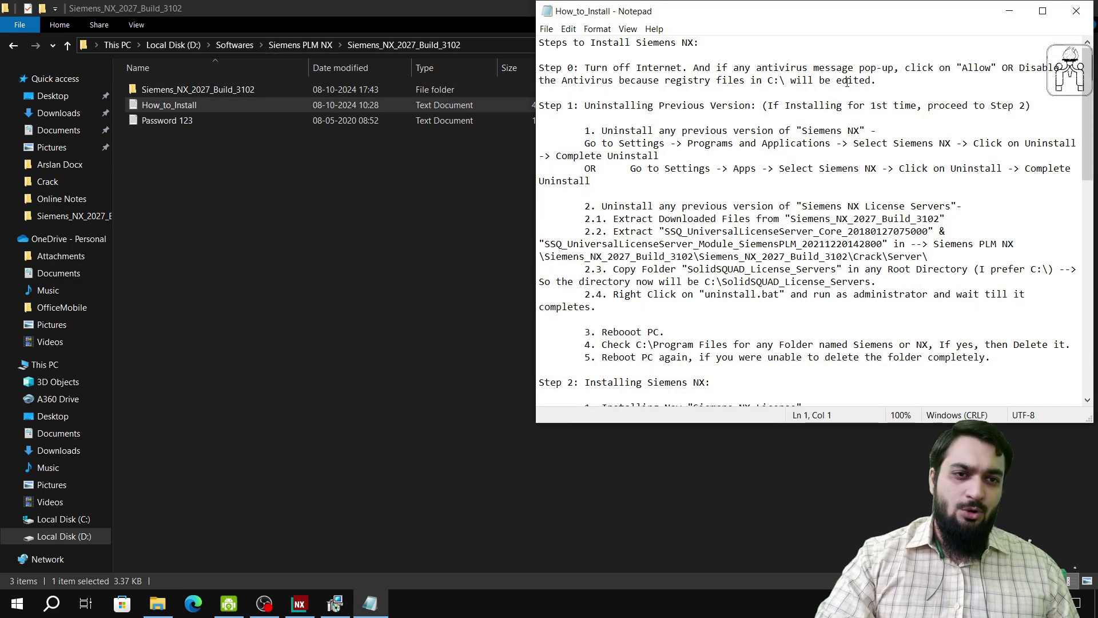
pyautogui.doubleClick(864, 14)
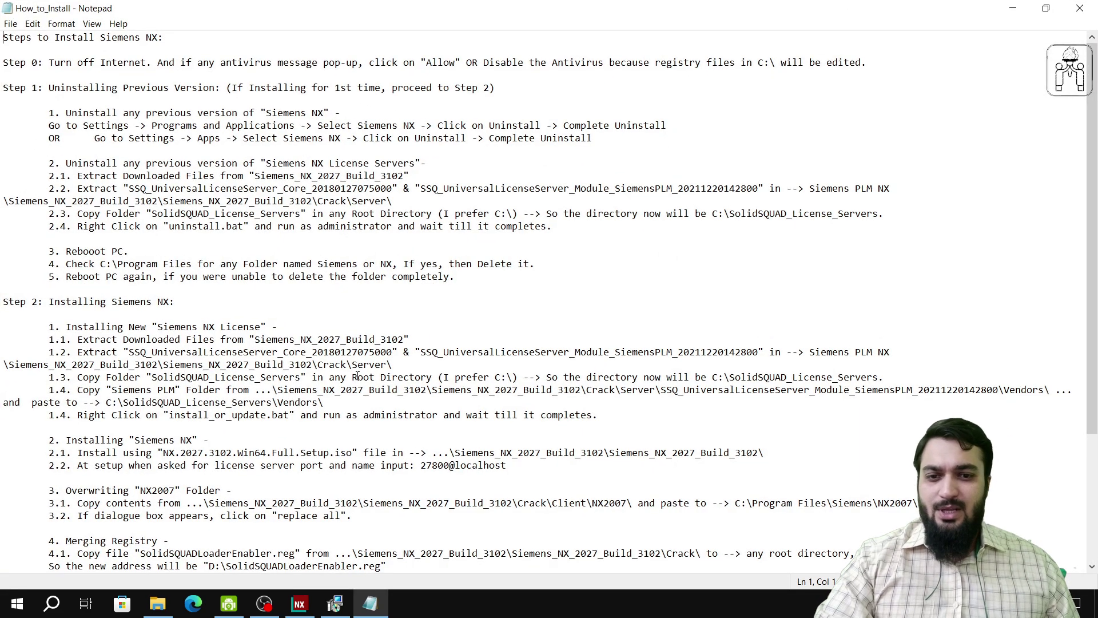
# Step: Highlight 27800@localhost in step 2.2 and bring the NX Licensing page forward
pyautogui.scroll(-2, 357, 376)
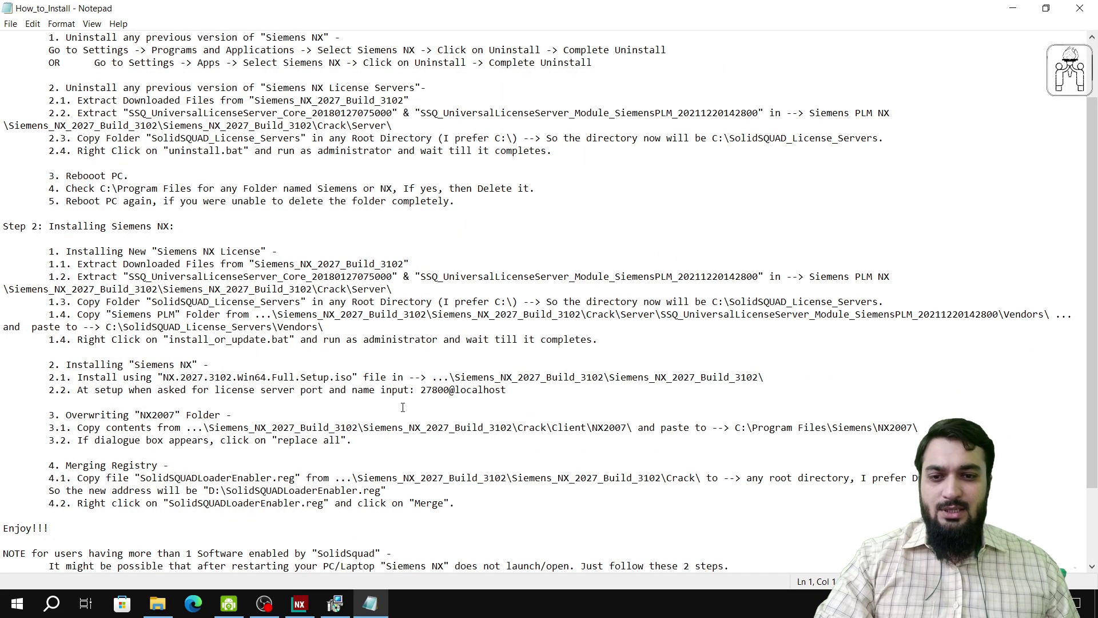
pyautogui.moveTo(421, 390); pyautogui.dragTo(505, 395)
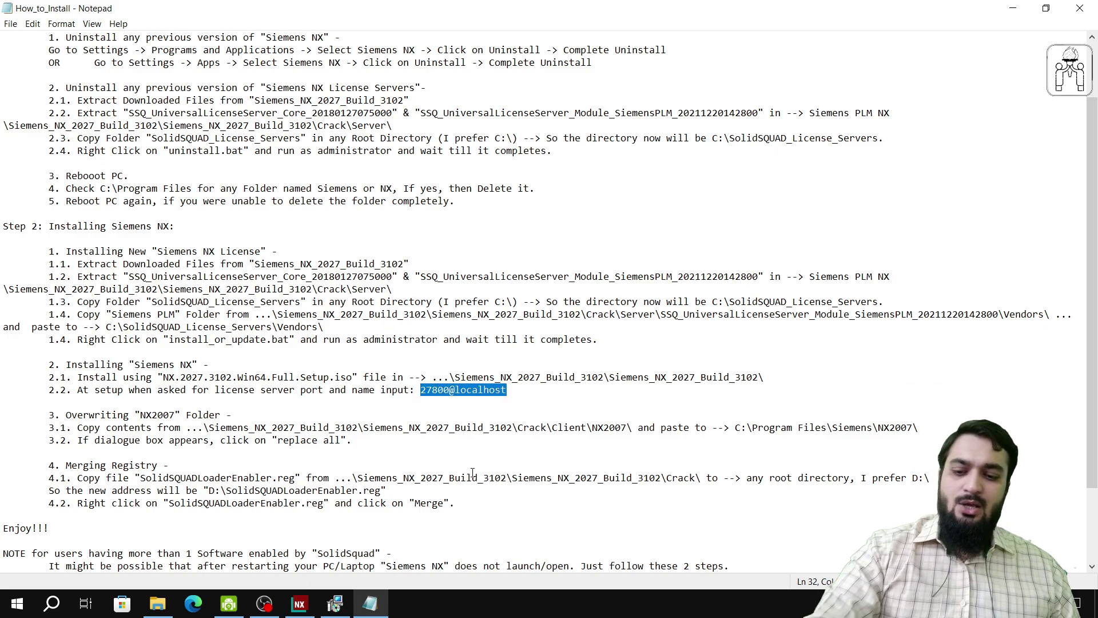
pyautogui.click(335, 604)
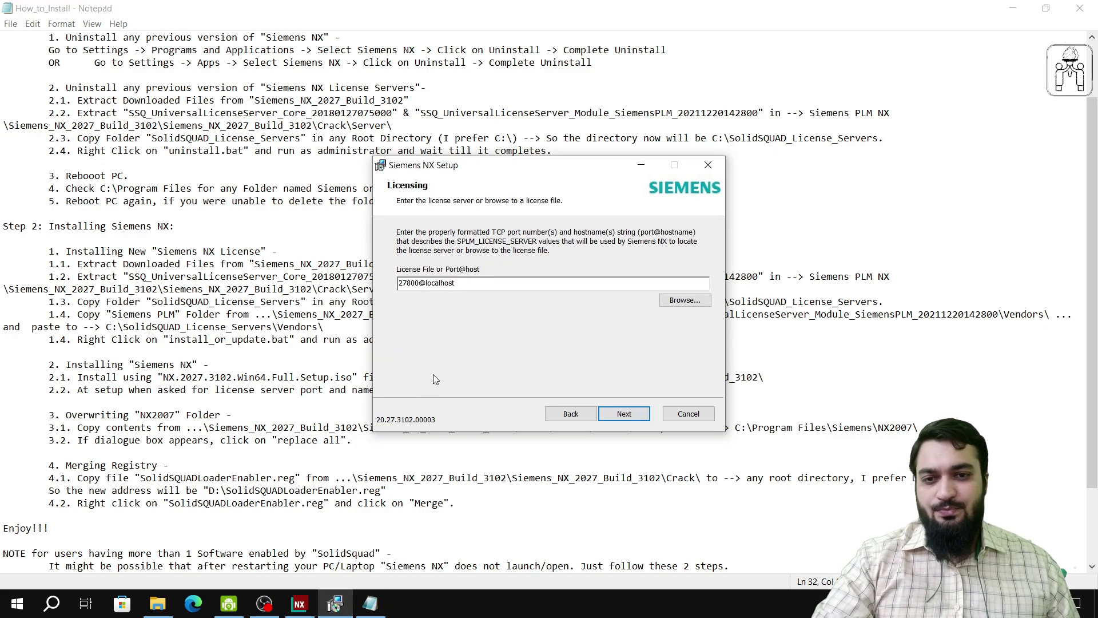
# Step: Keep 27800@localhost as the license server and English as the interface language, then start the install
pyautogui.doubleClick(466, 283)
pyautogui.hotkey('ctrl', 'v')
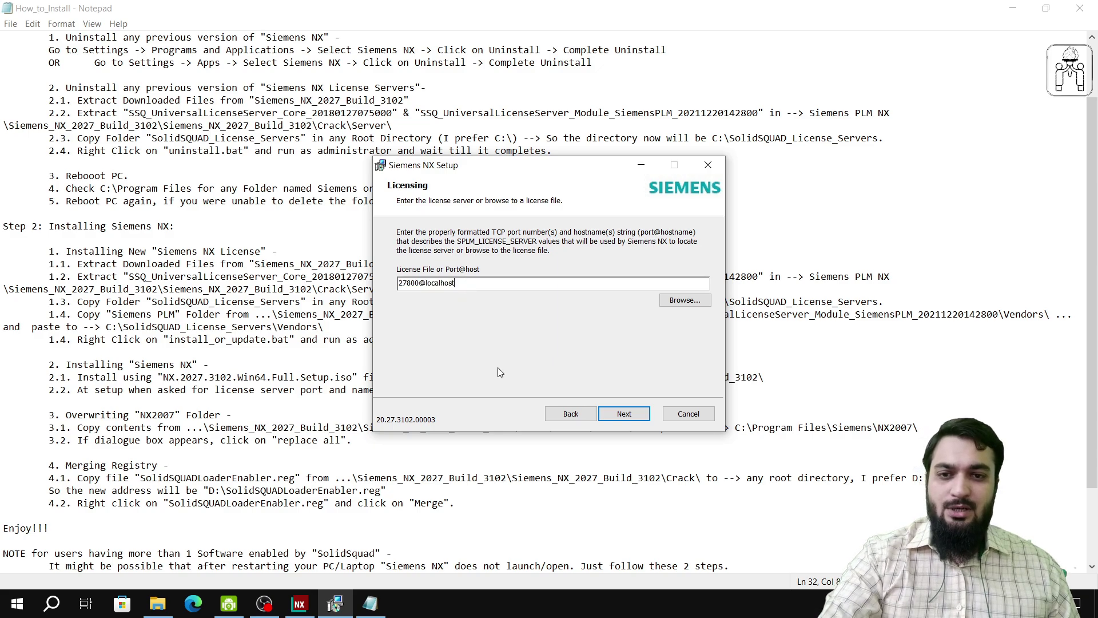
pyautogui.click(629, 415)
pyautogui.click(632, 415)
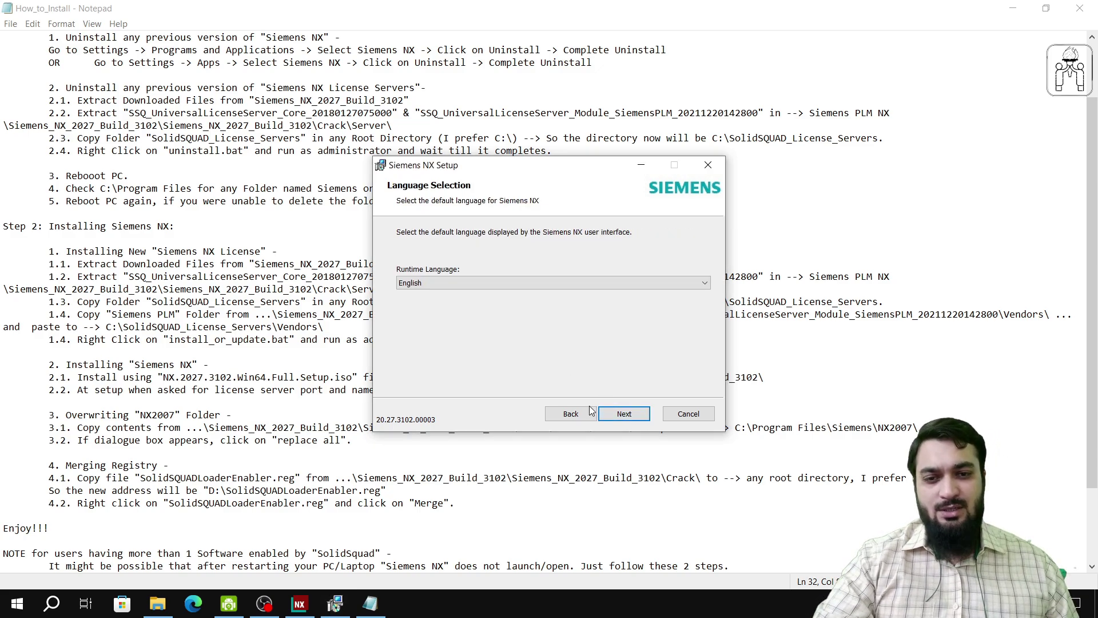
pyautogui.click(627, 417)
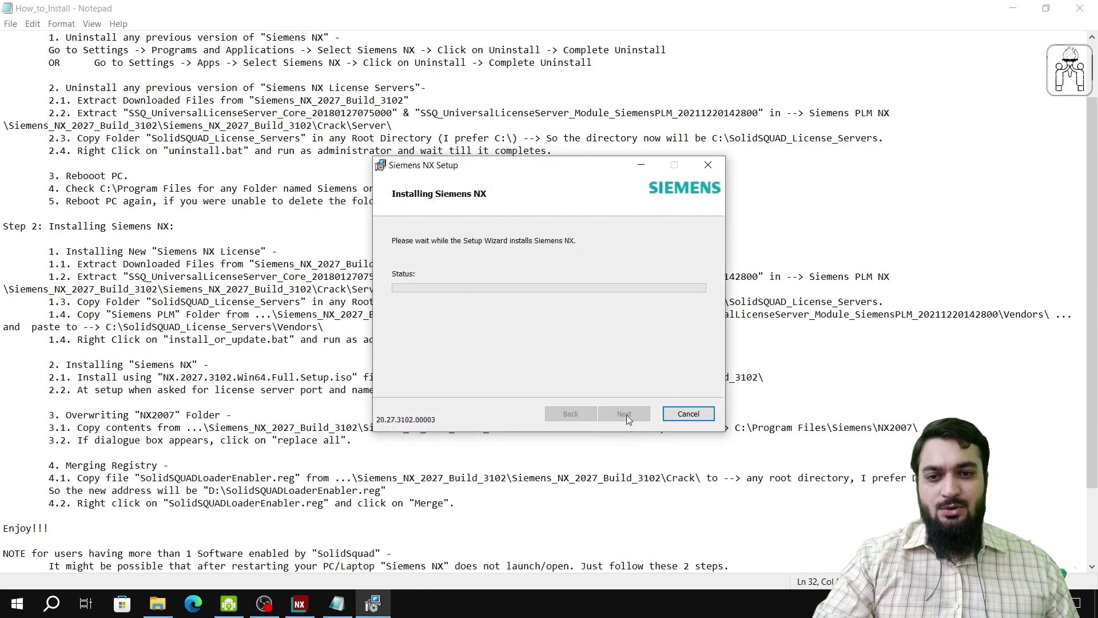
# Step: Close the installation notes and wait until the completed Siemens NX Setup wizard appears
pyautogui.click(1081, 16)
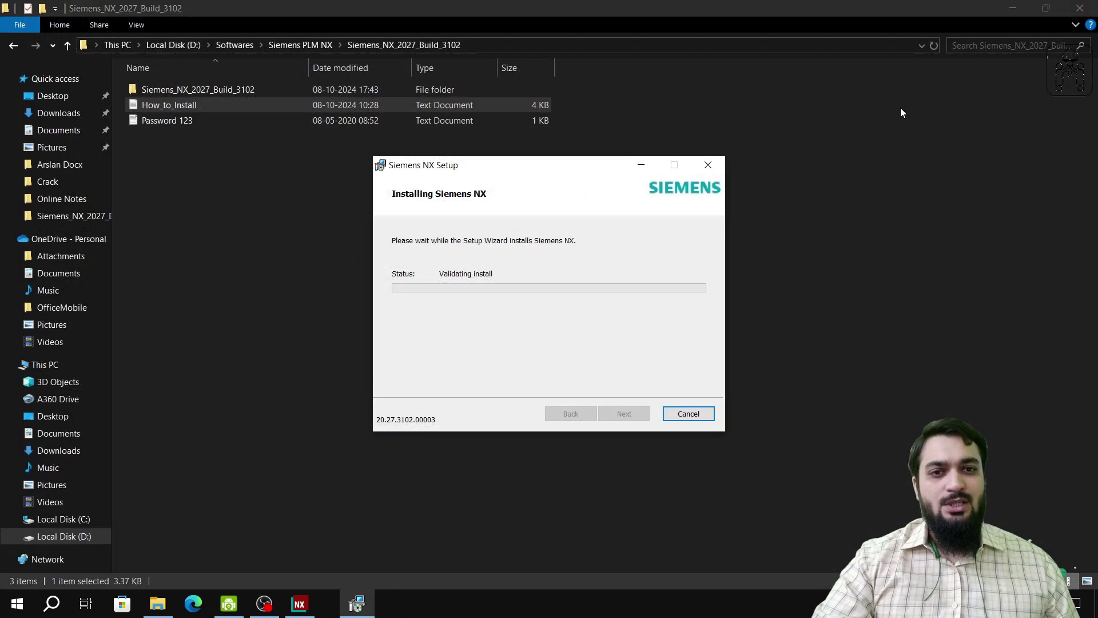
pyautogui.click(229, 603)
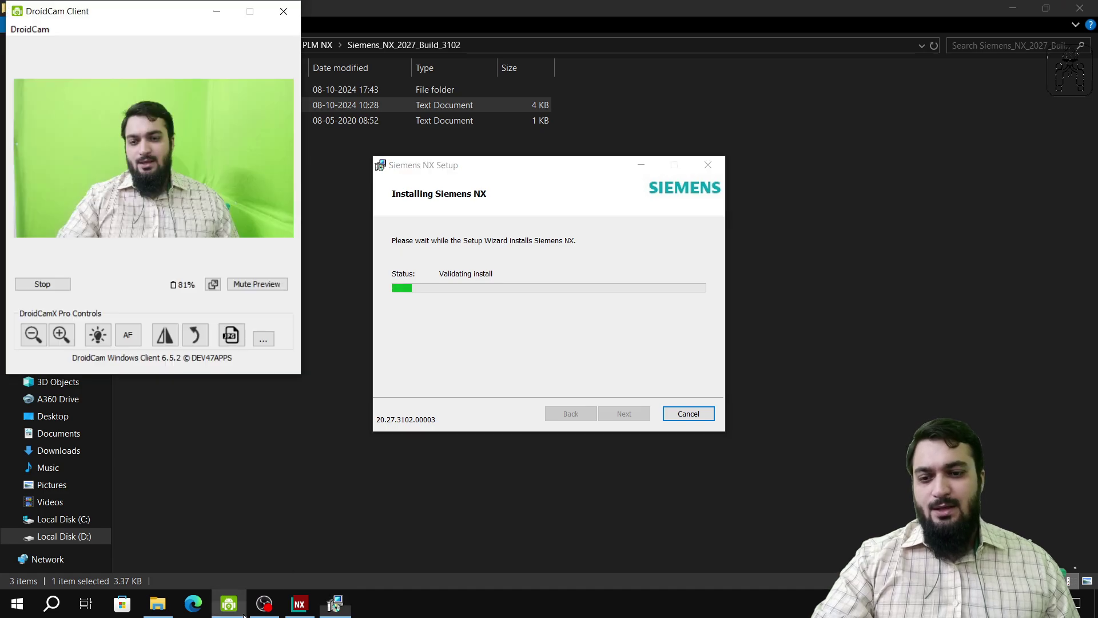
pyautogui.click(264, 603)
pyautogui.click(299, 604)
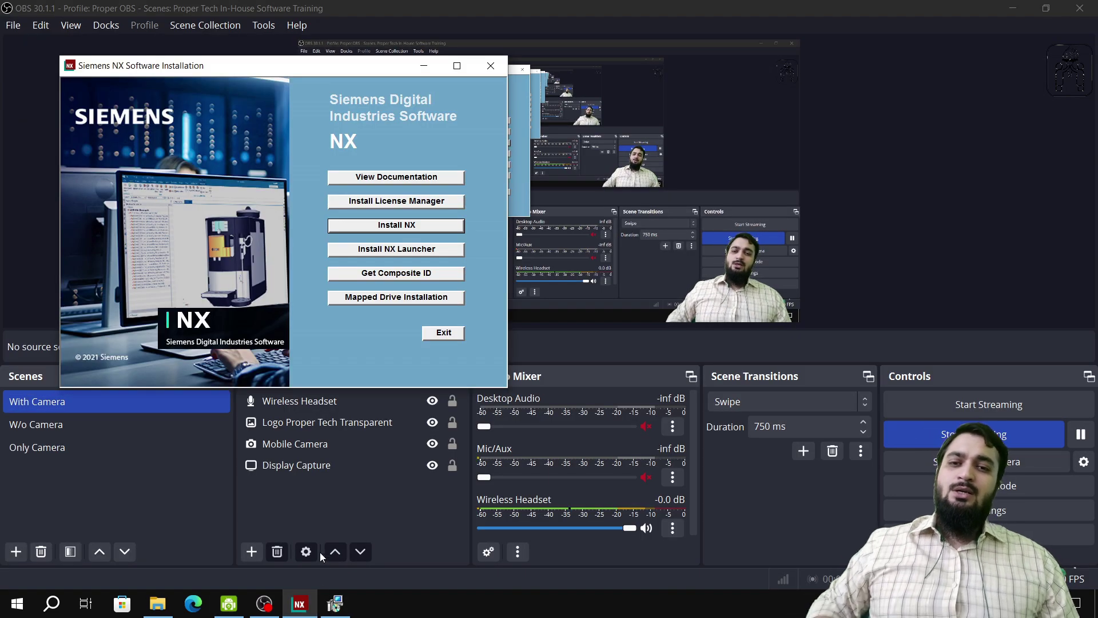
pyautogui.click(334, 604)
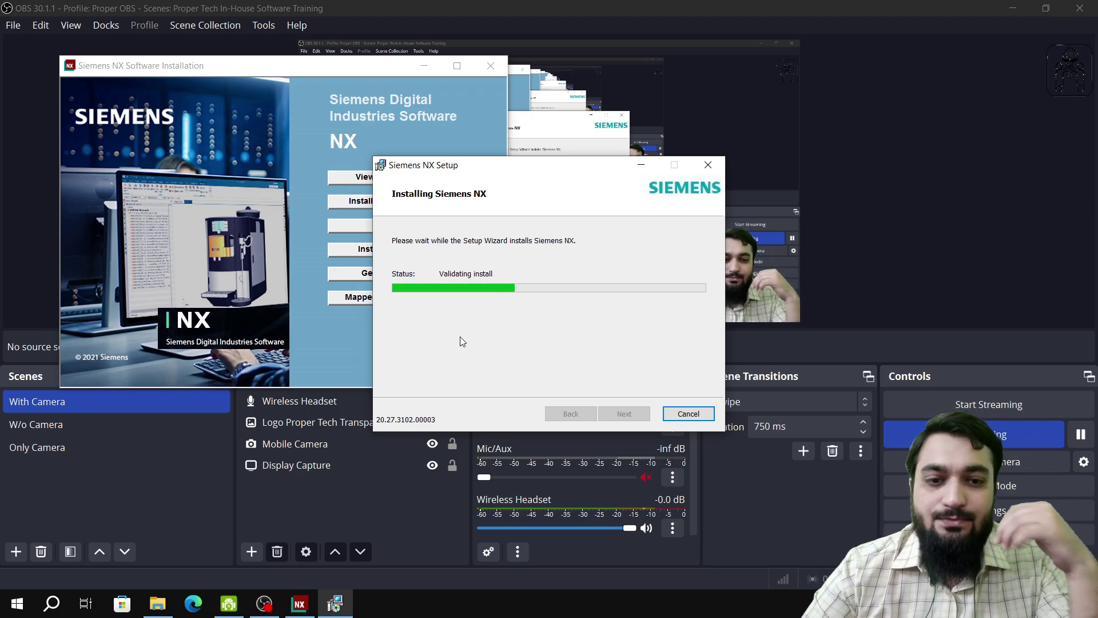
pyautogui.click(1033, 187)
pyautogui.click(300, 400)
pyautogui.moveTo(335, 604)
pyautogui.click(350, 577)
pyautogui.click(415, 450)
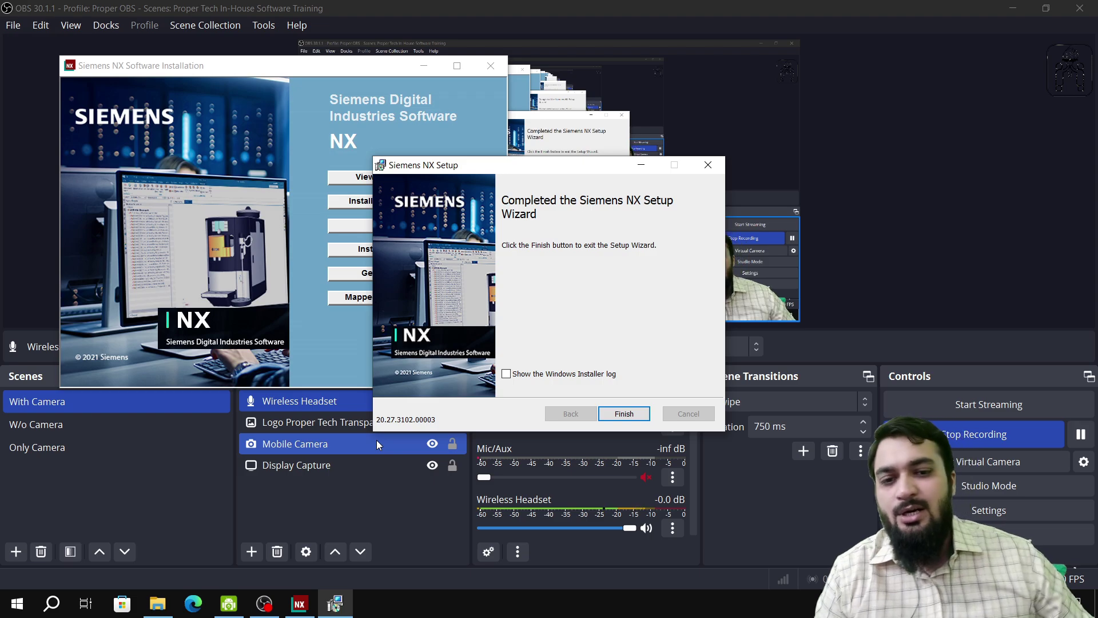
# Step: Finish the setup wizard, close the NX installation launcher, and return to the Siemens_NX_2027_Build_3102 folder
pyautogui.click(625, 413)
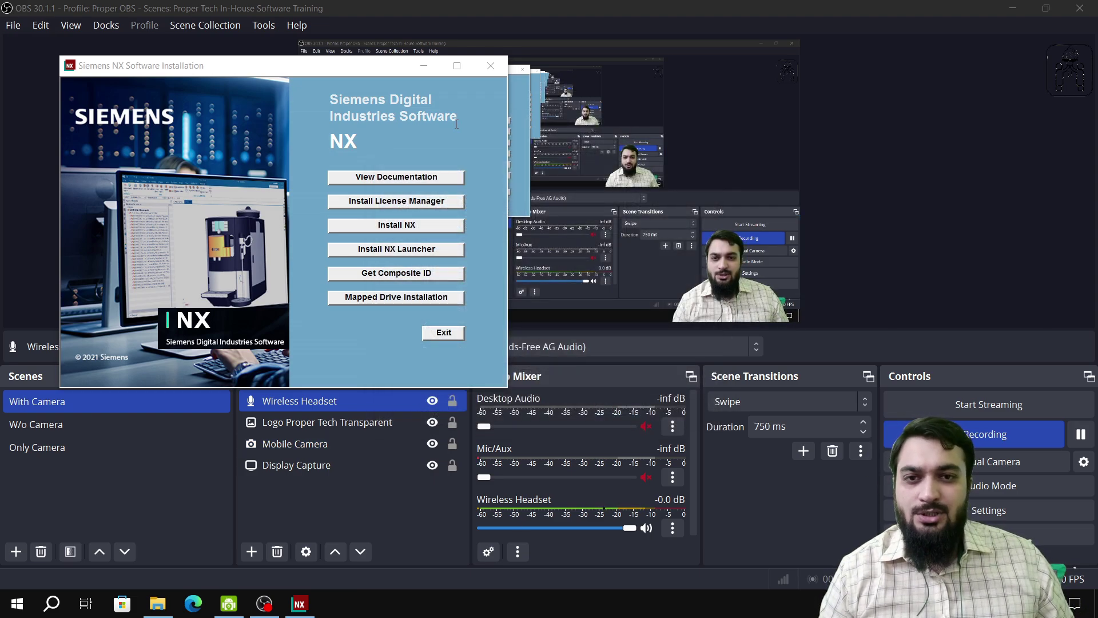
pyautogui.click(491, 65)
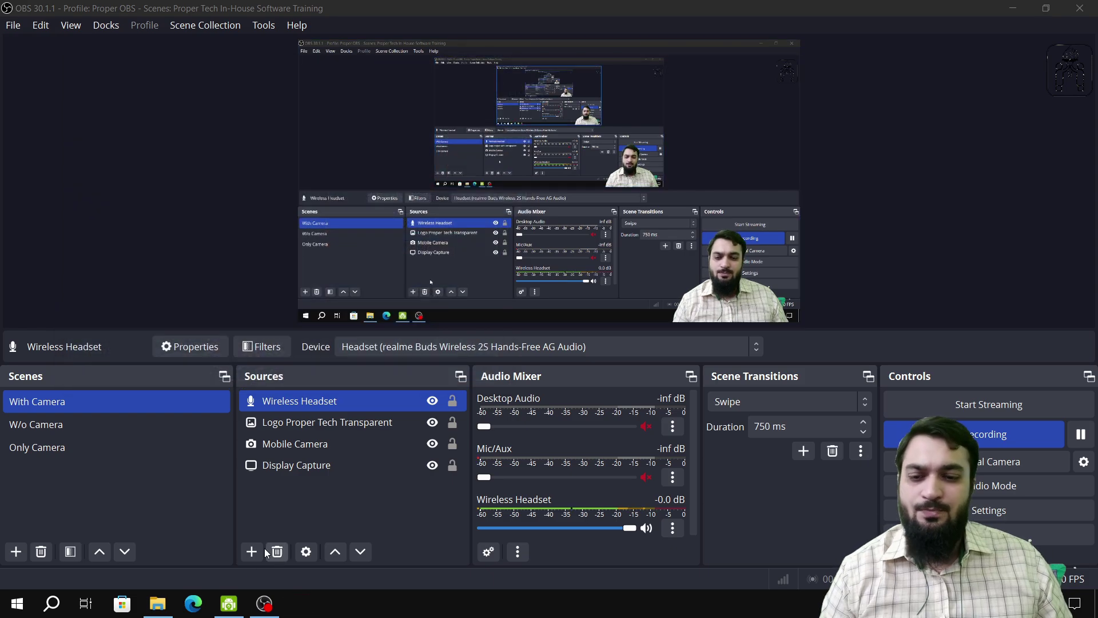
pyautogui.click(157, 603)
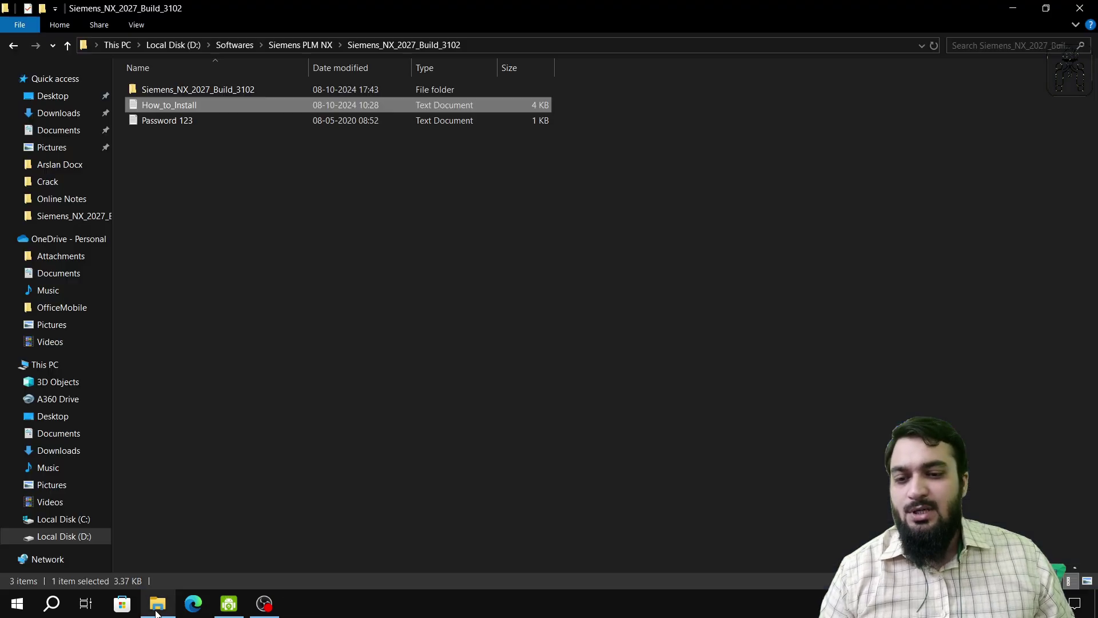
# Step: Open Crack\Client\NX2007 and copy all 11 patch folders
pyautogui.click(147, 165)
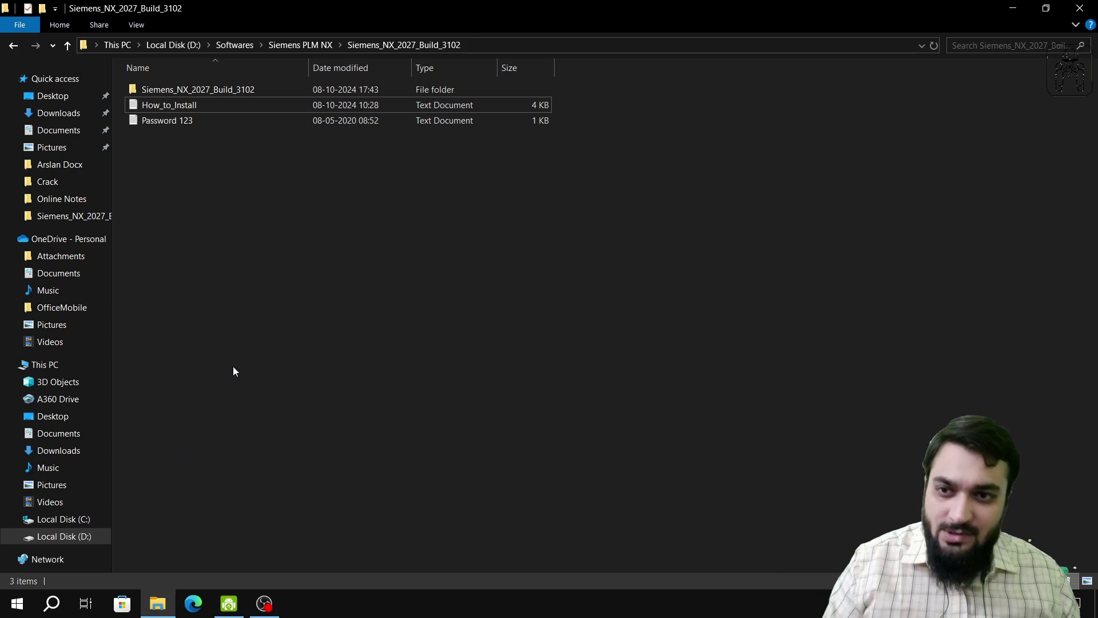
pyautogui.doubleClick(191, 90)
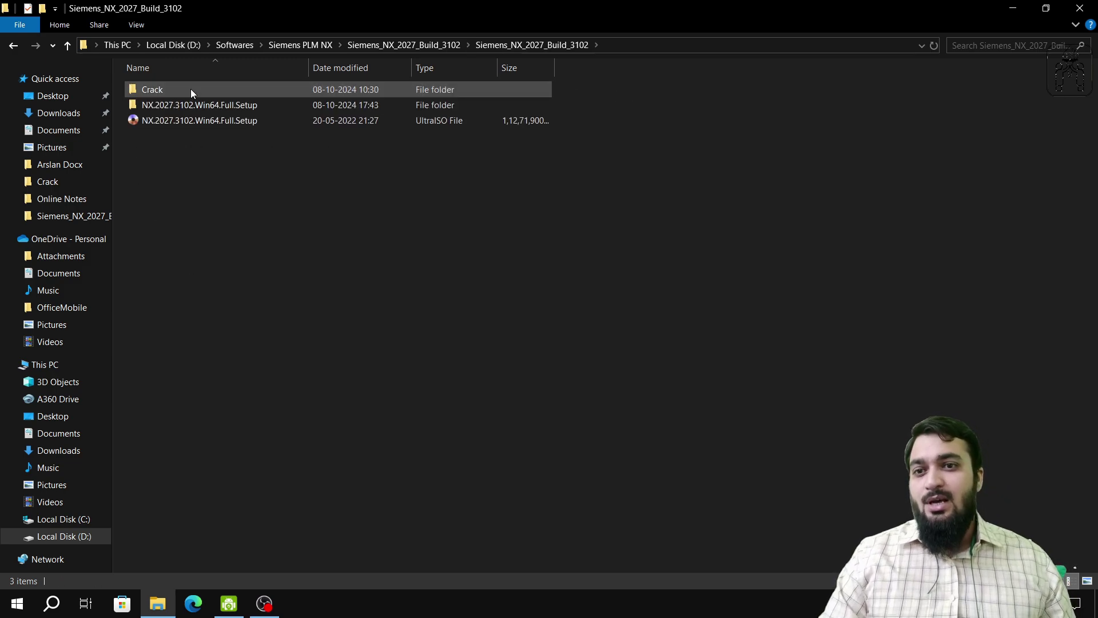
pyautogui.doubleClick(190, 89)
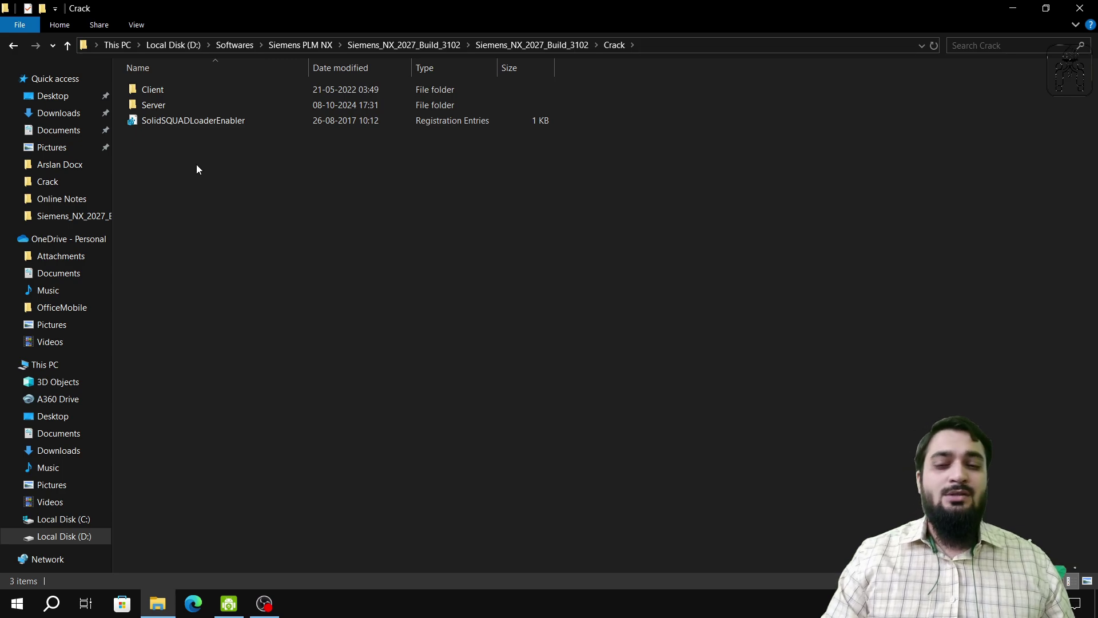
pyautogui.doubleClick(188, 91)
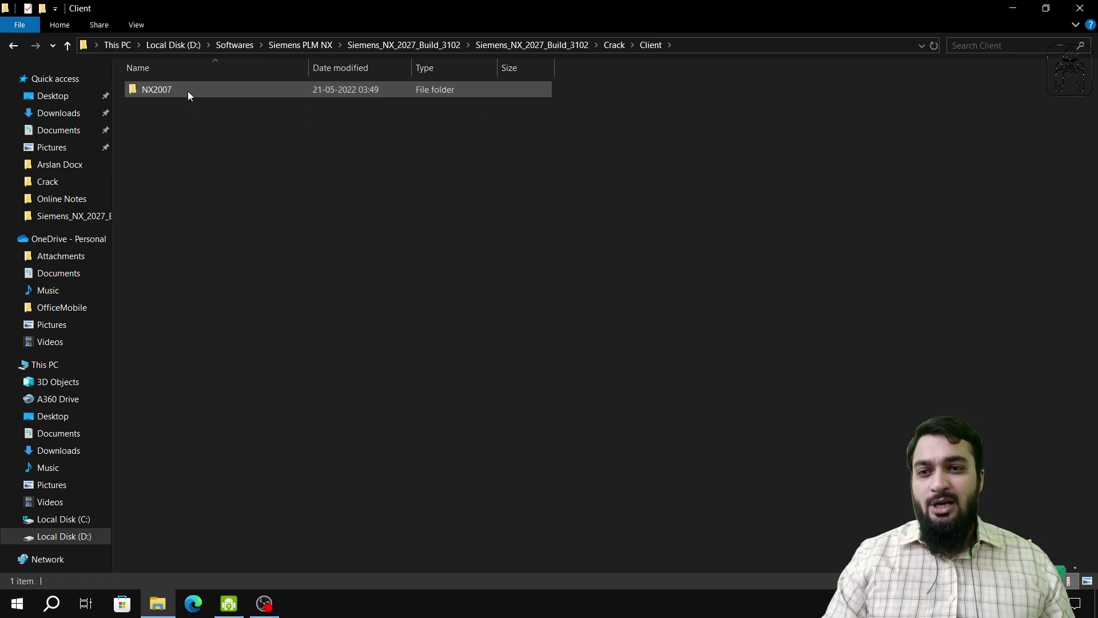
pyautogui.doubleClick(187, 91)
pyautogui.click(188, 91)
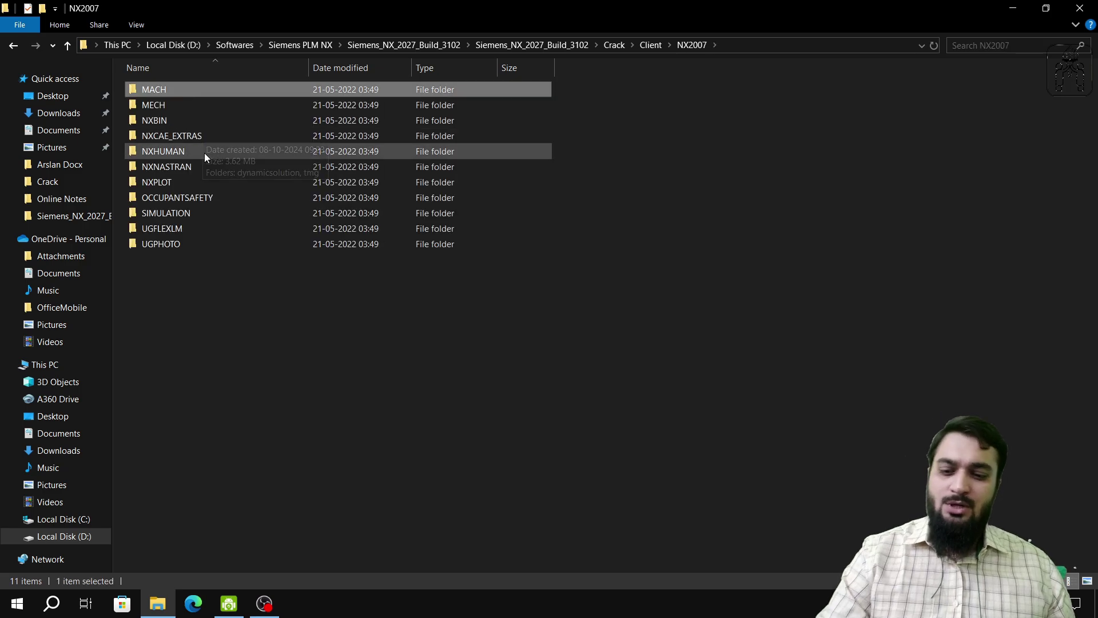
pyautogui.hotkey('ctrl', 'a')
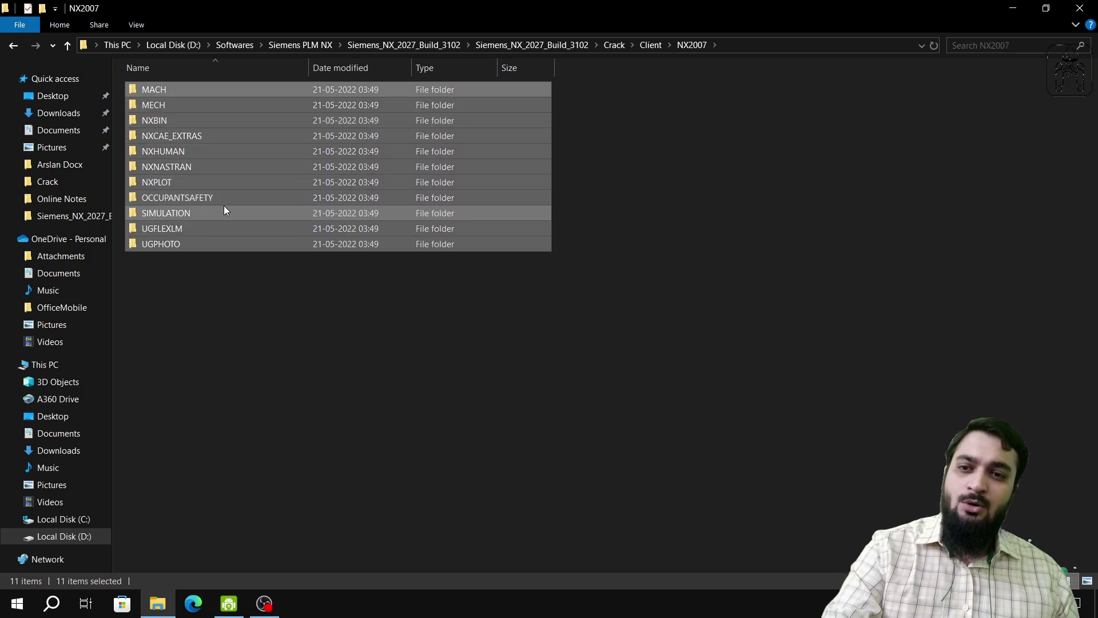
# Step: Paste the patch folders into C:\Program Files\Siemens\NX2007, replacing existing files with administrator permission
pyautogui.click(80, 520)
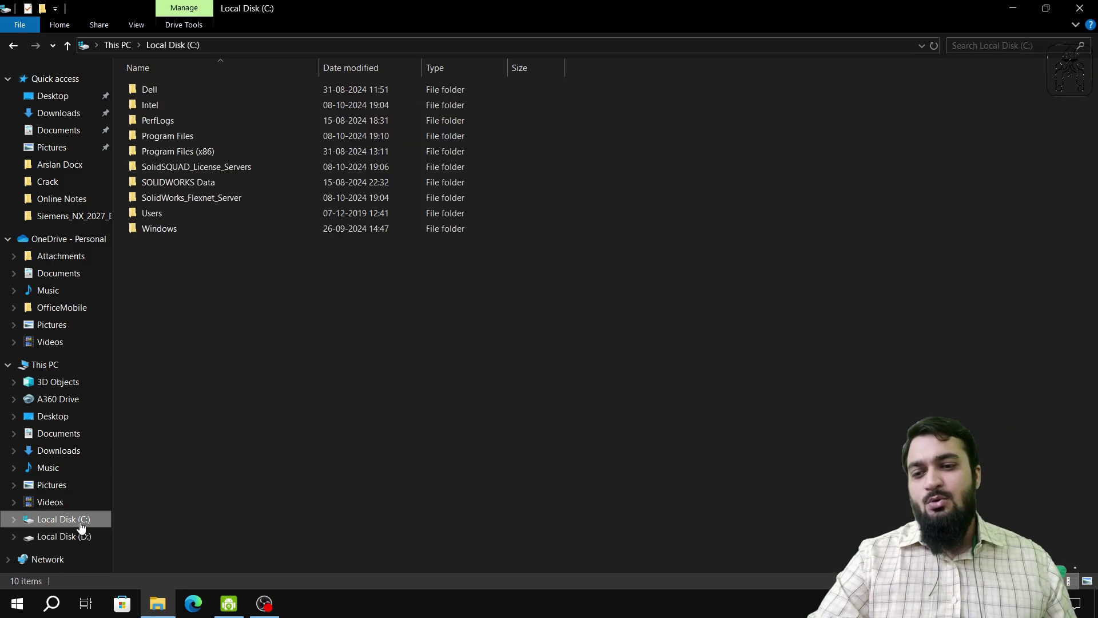
pyautogui.doubleClick(203, 139)
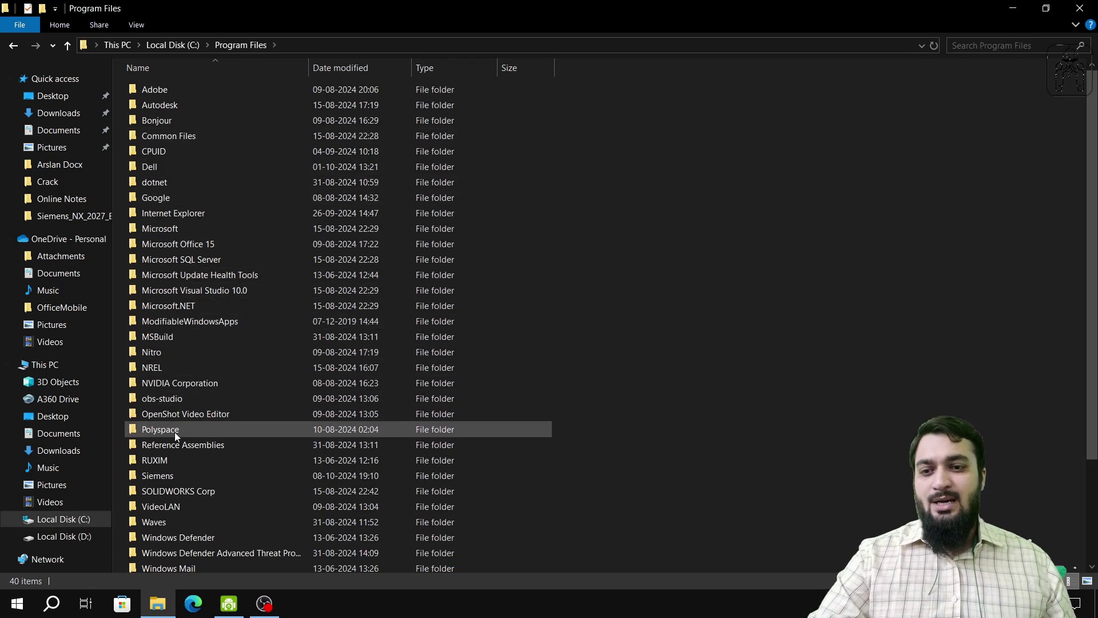
pyautogui.doubleClick(170, 488)
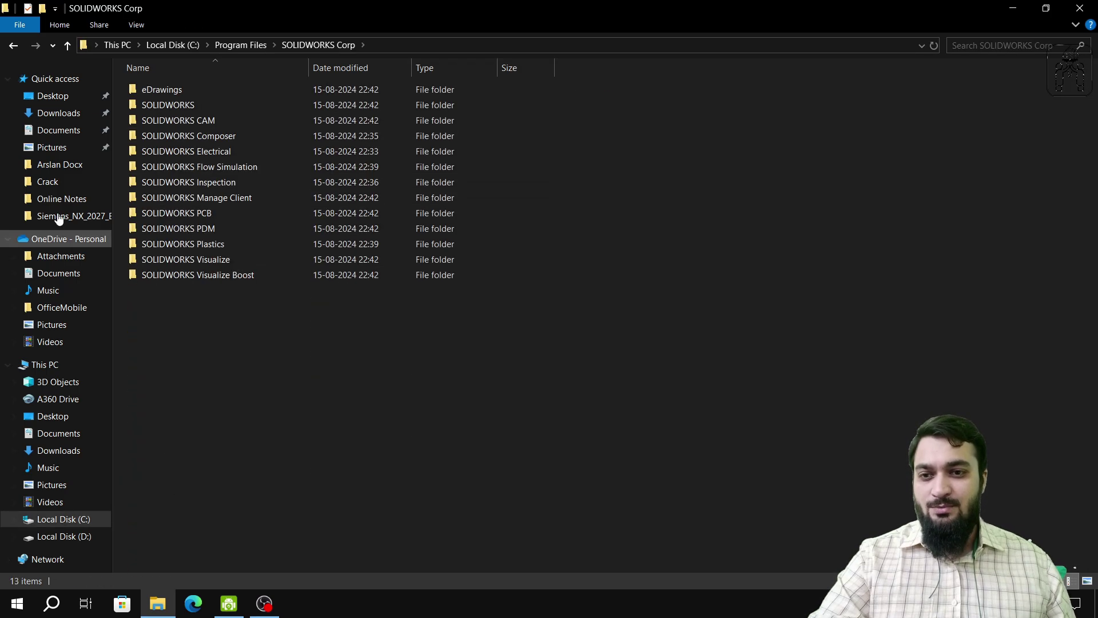
pyautogui.click(13, 50)
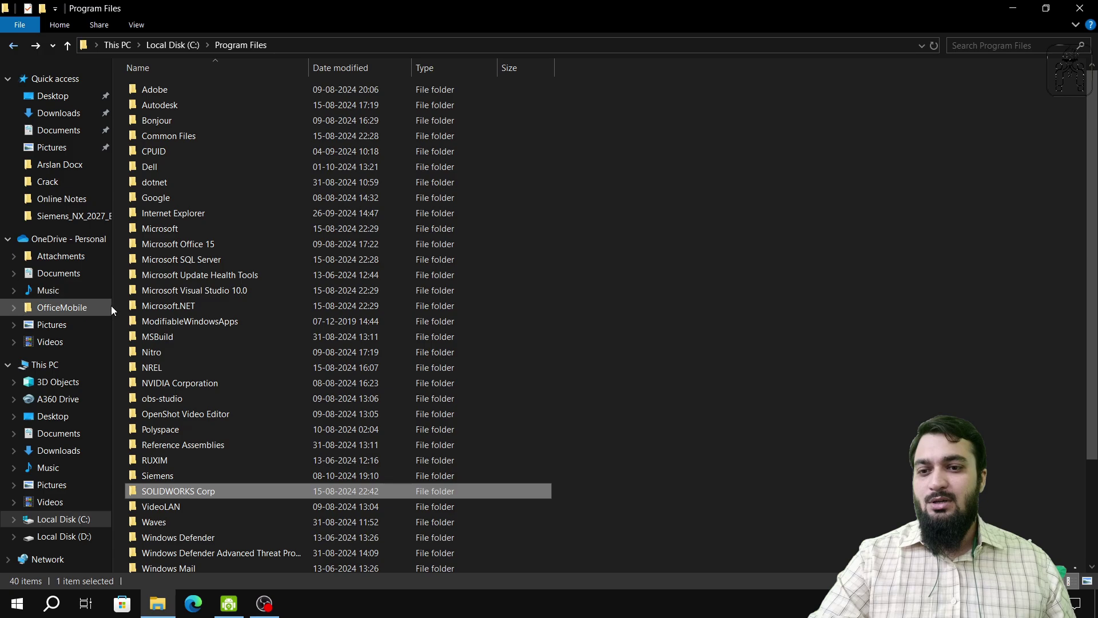
pyautogui.doubleClick(170, 475)
pyautogui.doubleClick(162, 90)
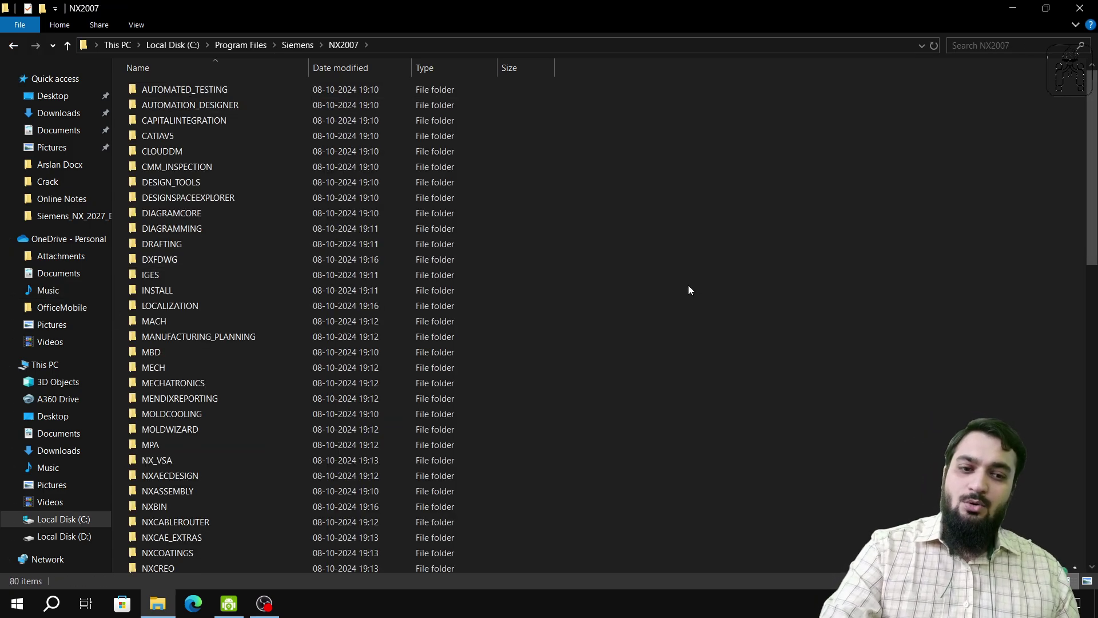
pyautogui.hotkey('ctrl', 'v')
pyautogui.click(377, 230)
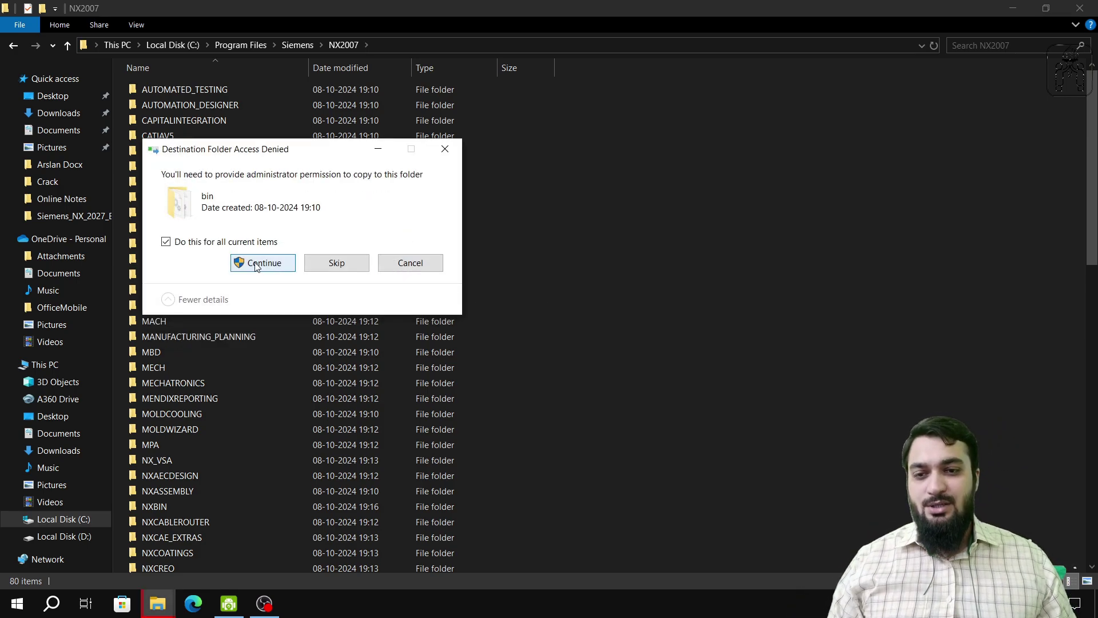
pyautogui.click(255, 266)
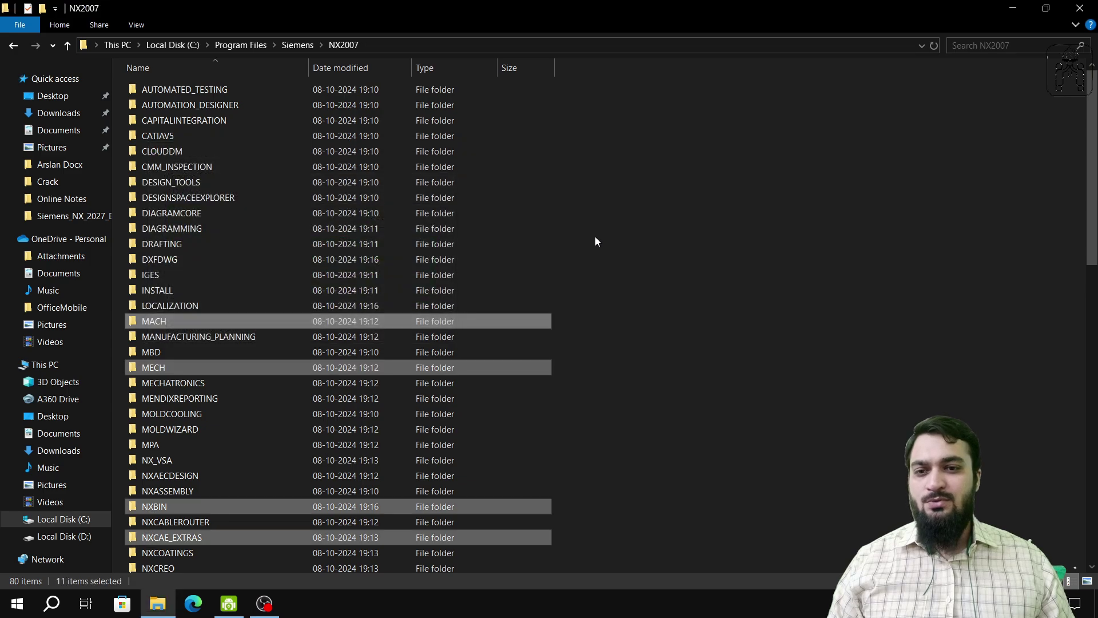
pyautogui.click(637, 236)
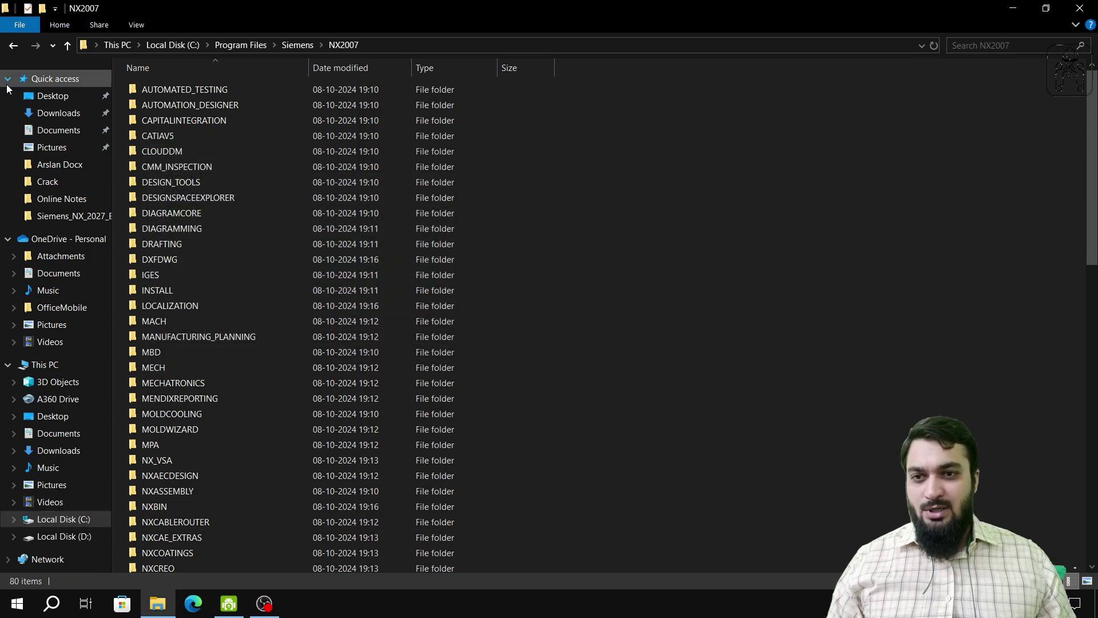
# Step: Navigate back to the Crack folder on D:
pyautogui.click(15, 46)
pyautogui.click(19, 48)
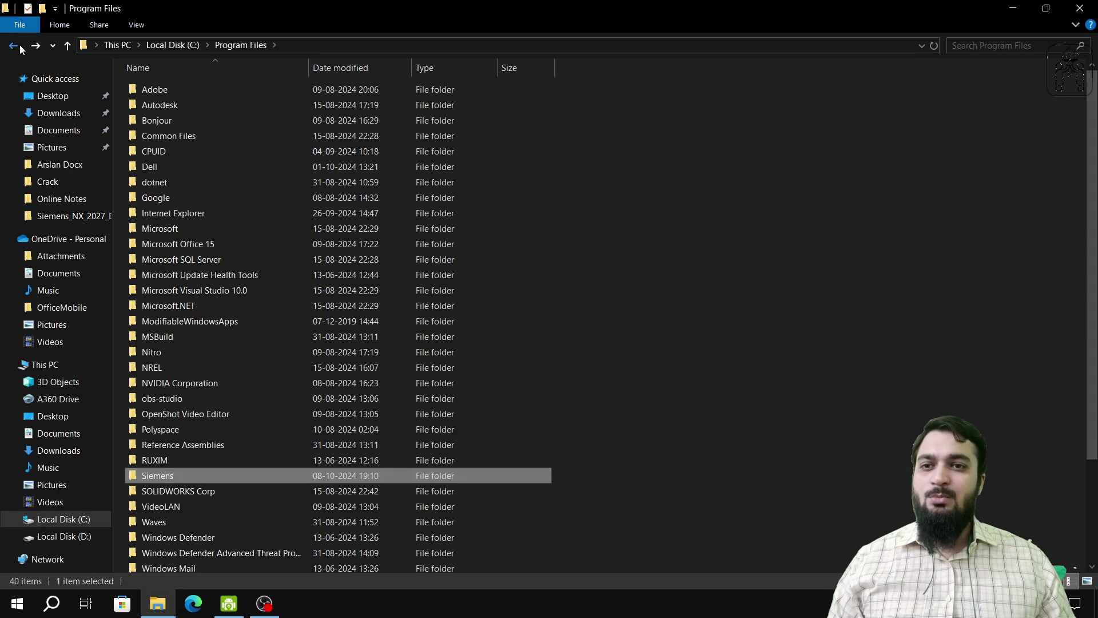
pyautogui.click(19, 48)
pyautogui.click(19, 48)
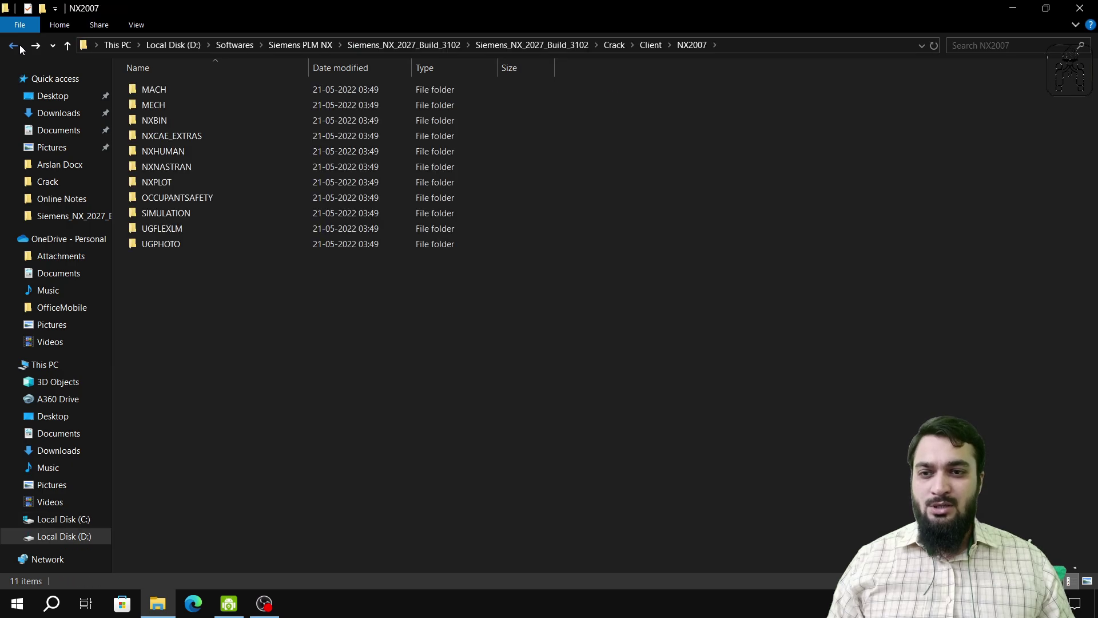
pyautogui.click(19, 48)
pyautogui.click(19, 48)
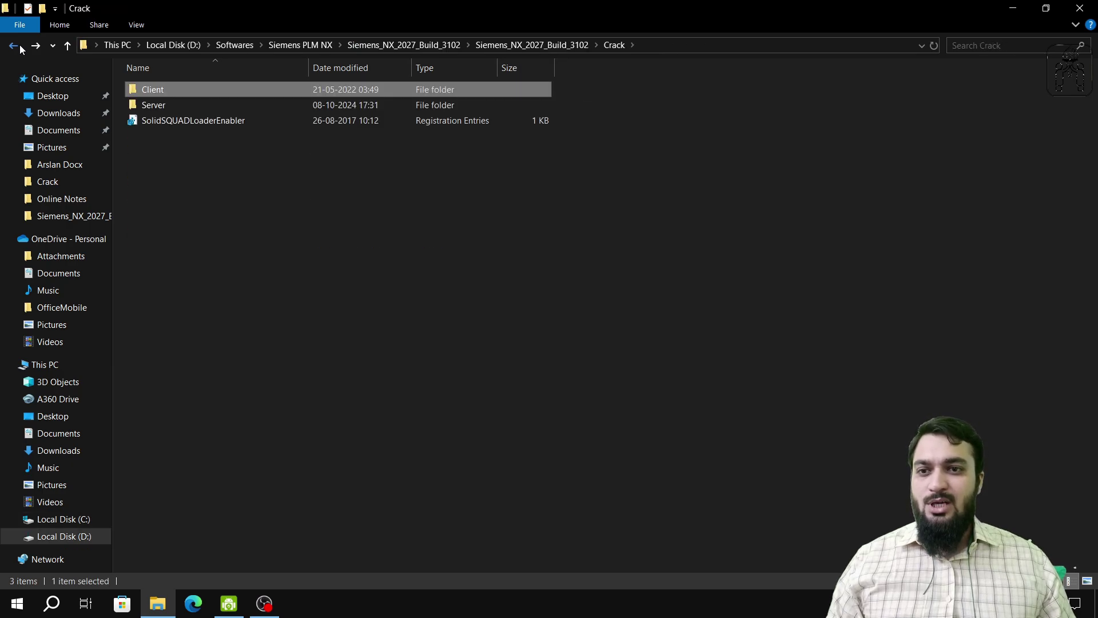
# Step: Copy SolidSQUADLoaderEnabler.reg to the root of Local Disk (D:), replacing the existing copy
pyautogui.click(194, 122)
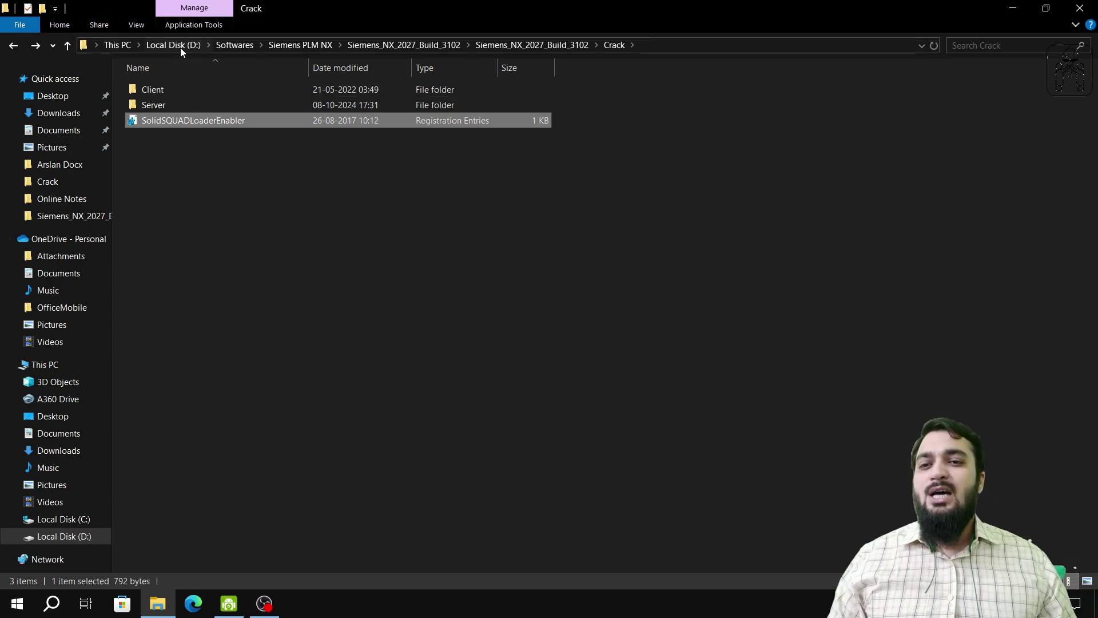
pyautogui.click(684, 44)
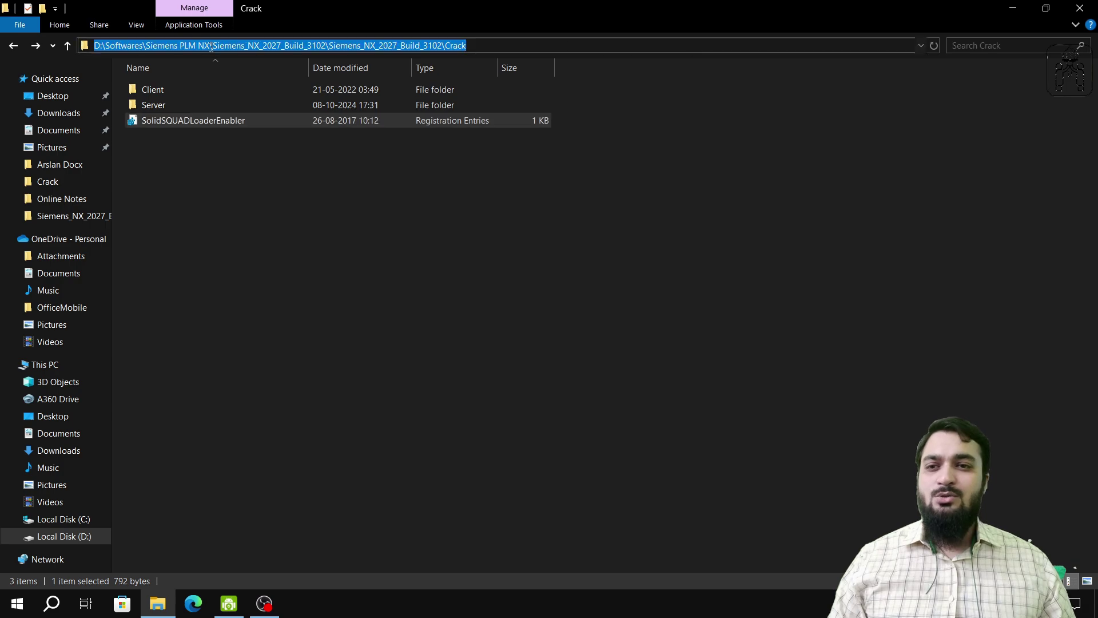
pyautogui.click(142, 46)
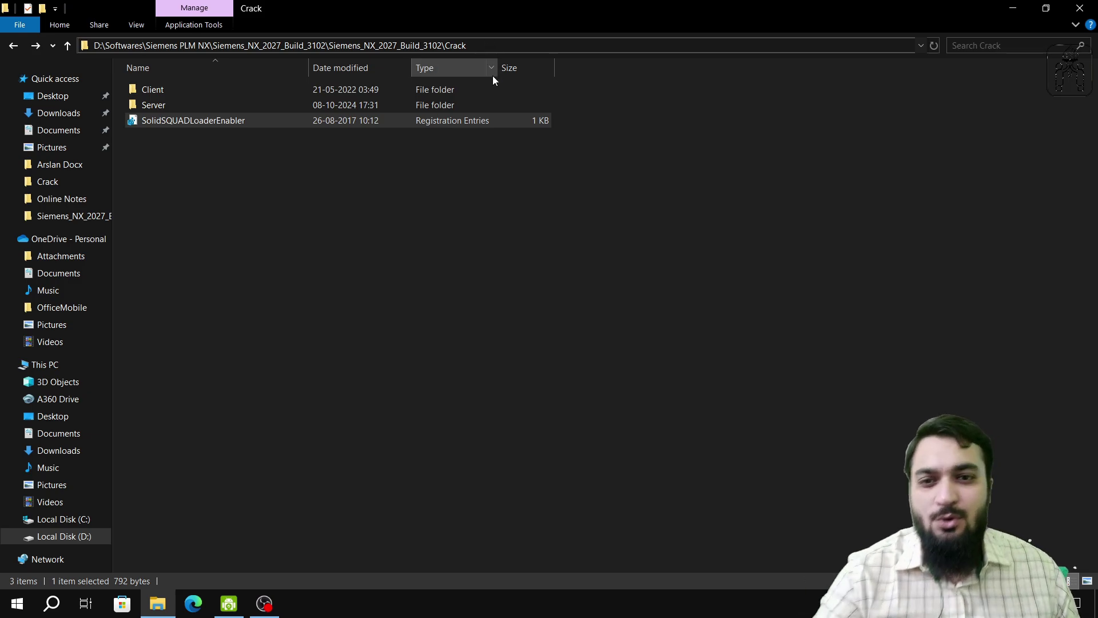
pyautogui.click(245, 126)
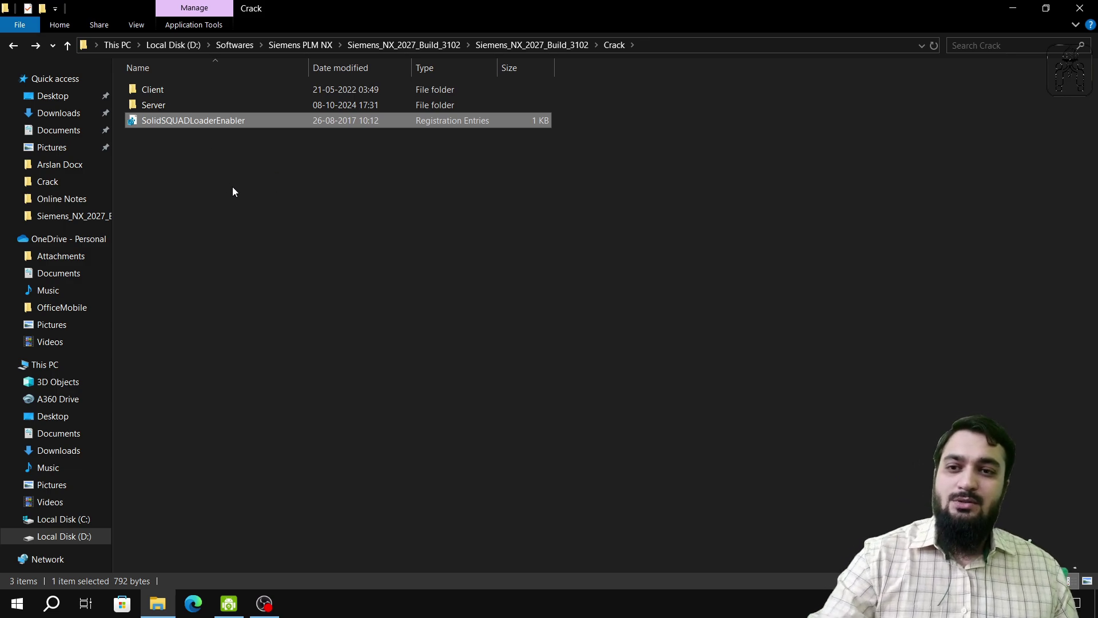
pyautogui.click(13, 49)
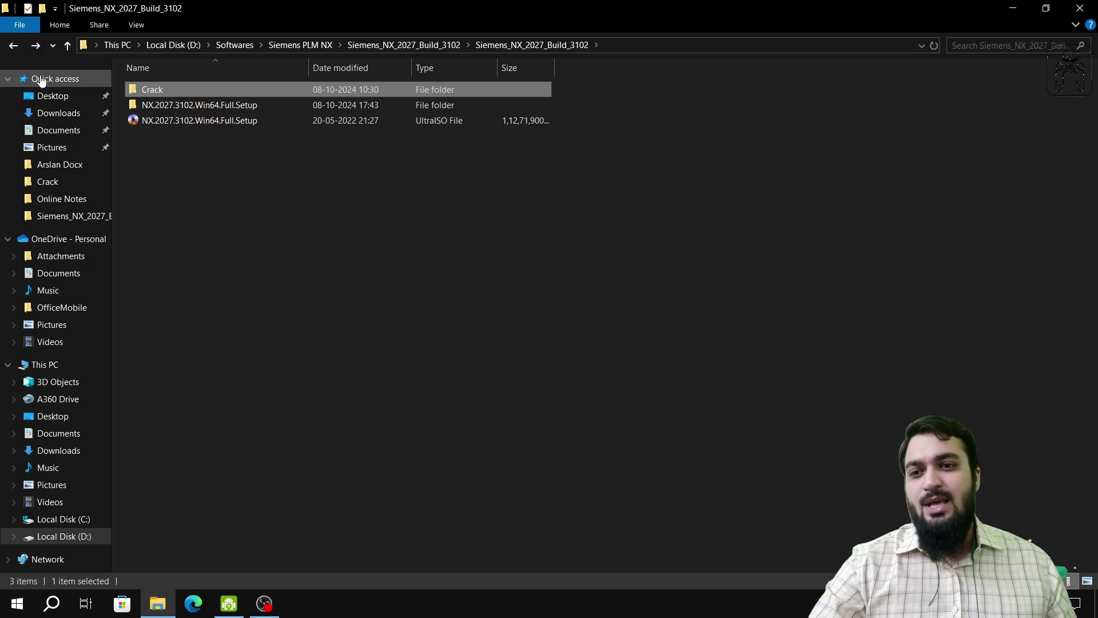
pyautogui.click(13, 47)
pyautogui.click(174, 48)
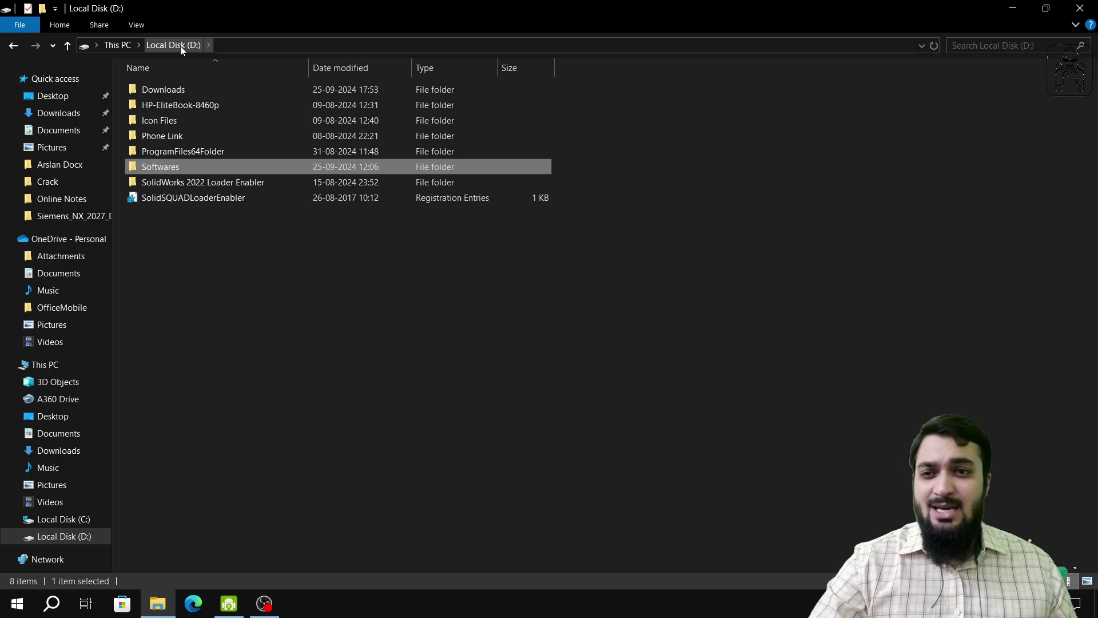
pyautogui.click(236, 245)
pyautogui.hotkey('ctrl', 'v')
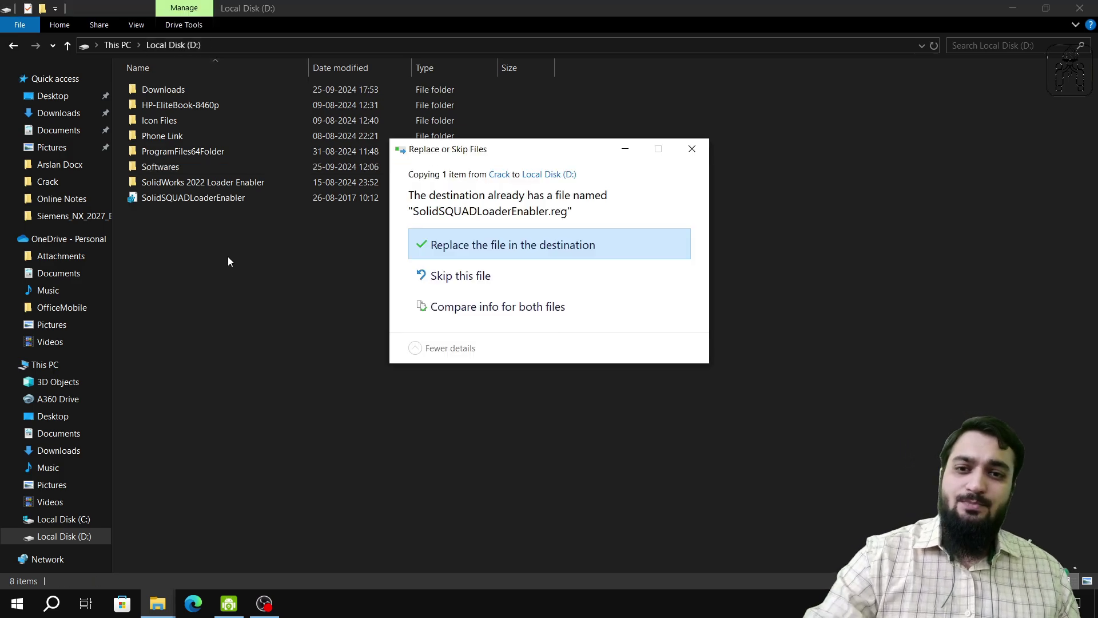
pyautogui.click(454, 252)
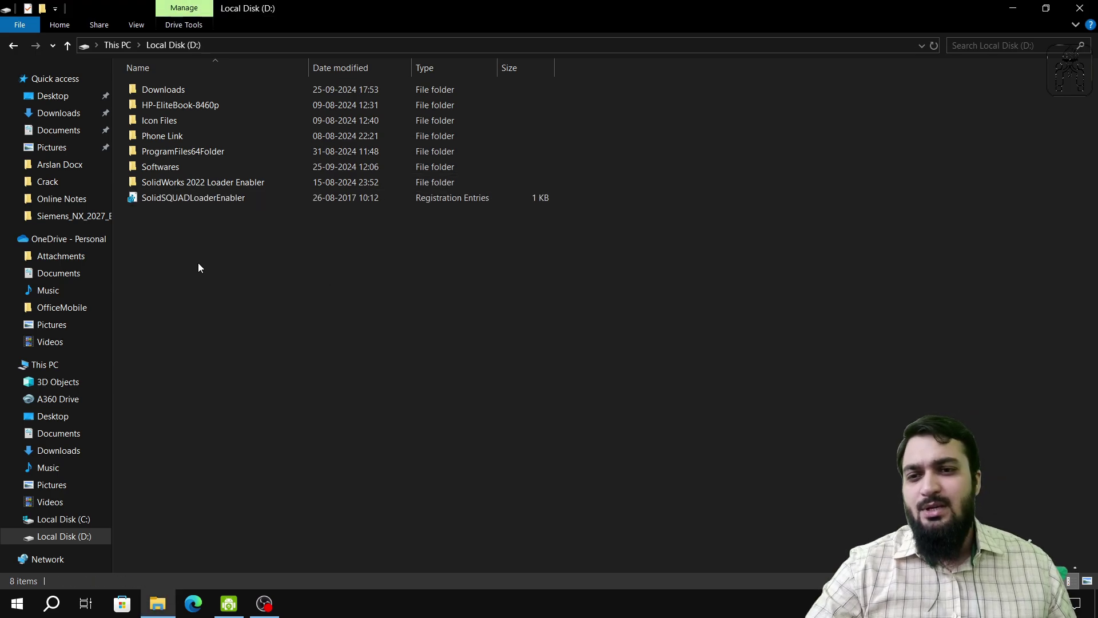
# Step: Merge SolidSQUADLoaderEnabler.reg into the registry and acknowledge the confirmation
pyautogui.rightClick(176, 198)
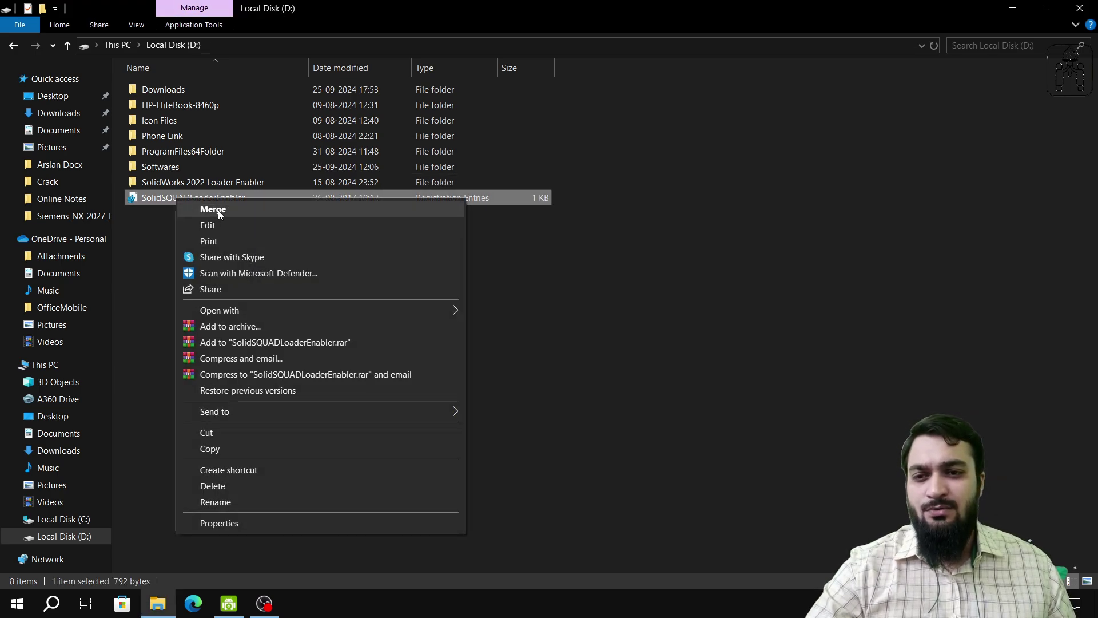
pyautogui.click(218, 210)
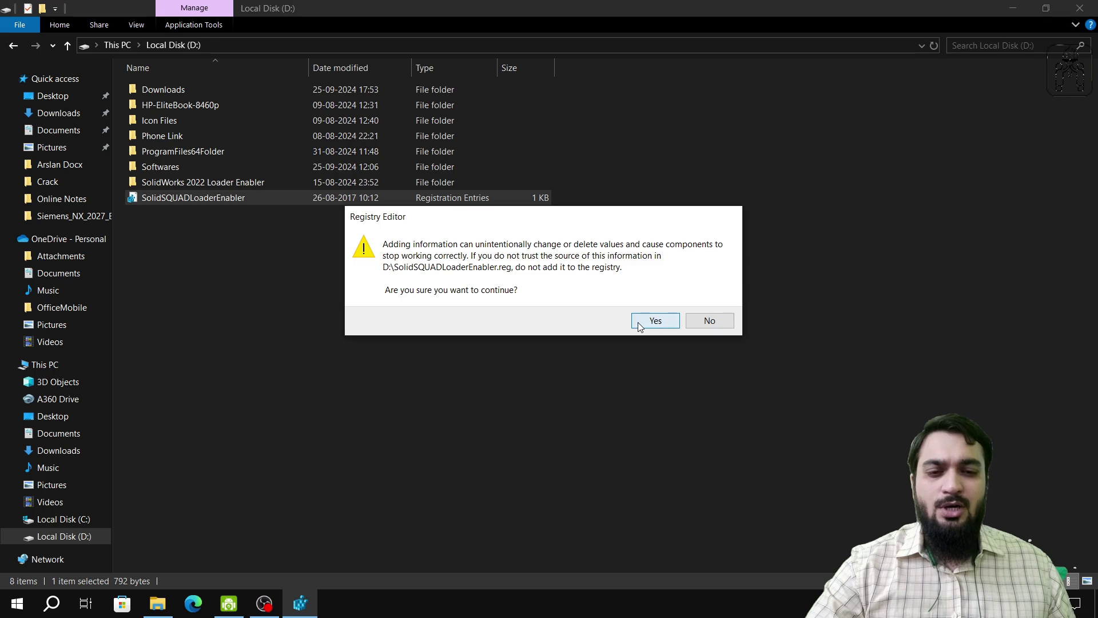
pyautogui.click(655, 321)
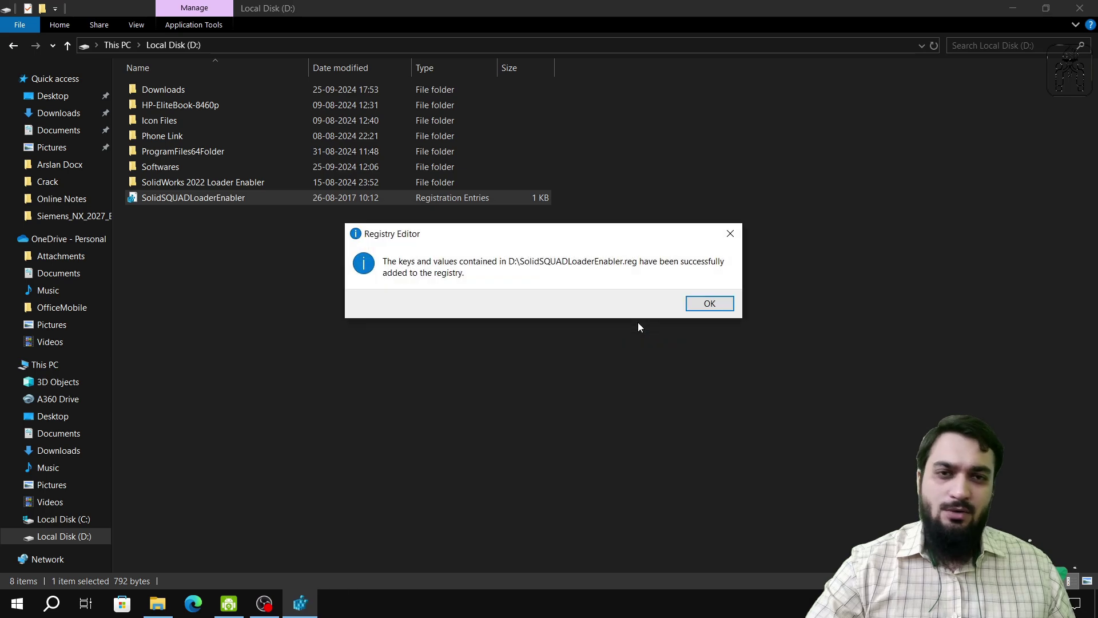
pyautogui.click(708, 305)
# Step: Close File Explorer and launch NX from Recently added in the Start menu
pyautogui.click(1077, 8)
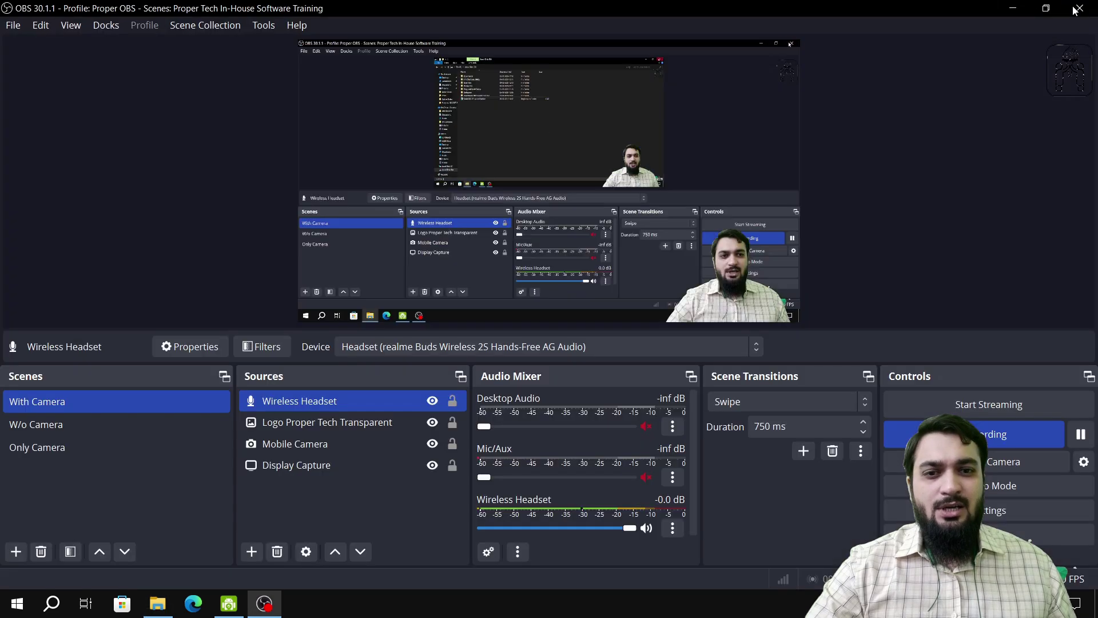
pyautogui.click(229, 604)
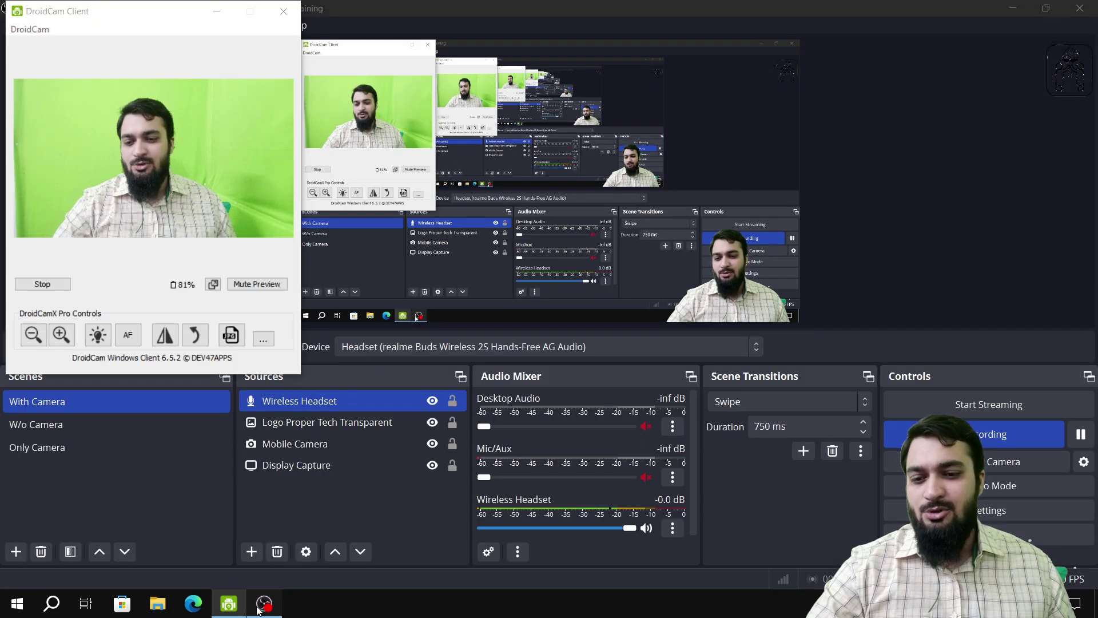
pyautogui.click(257, 610)
pyautogui.click(17, 604)
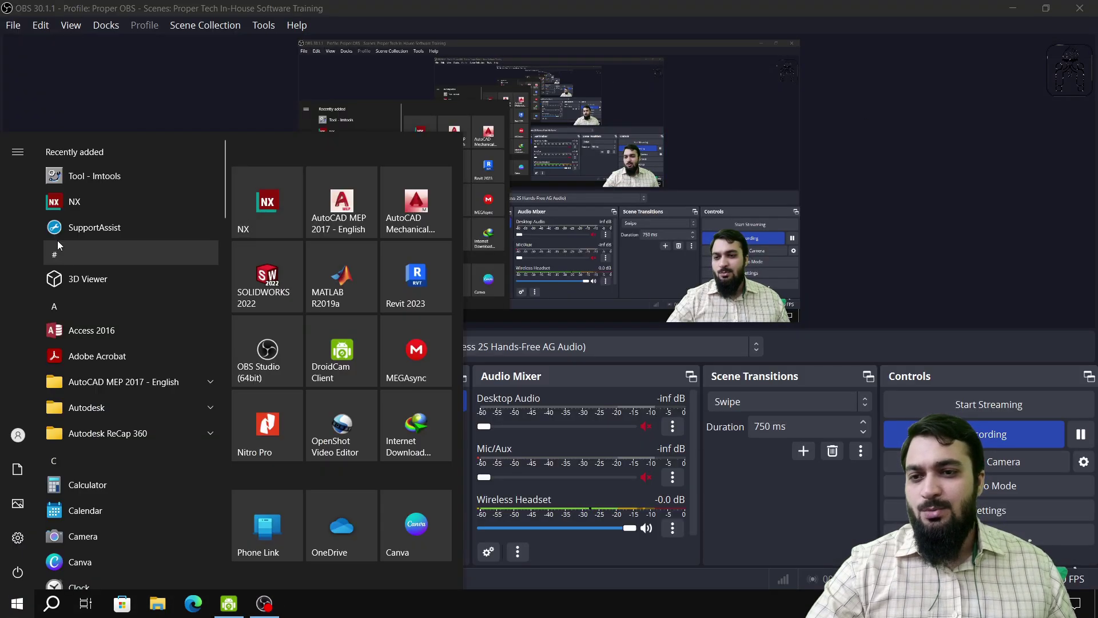
pyautogui.click(71, 203)
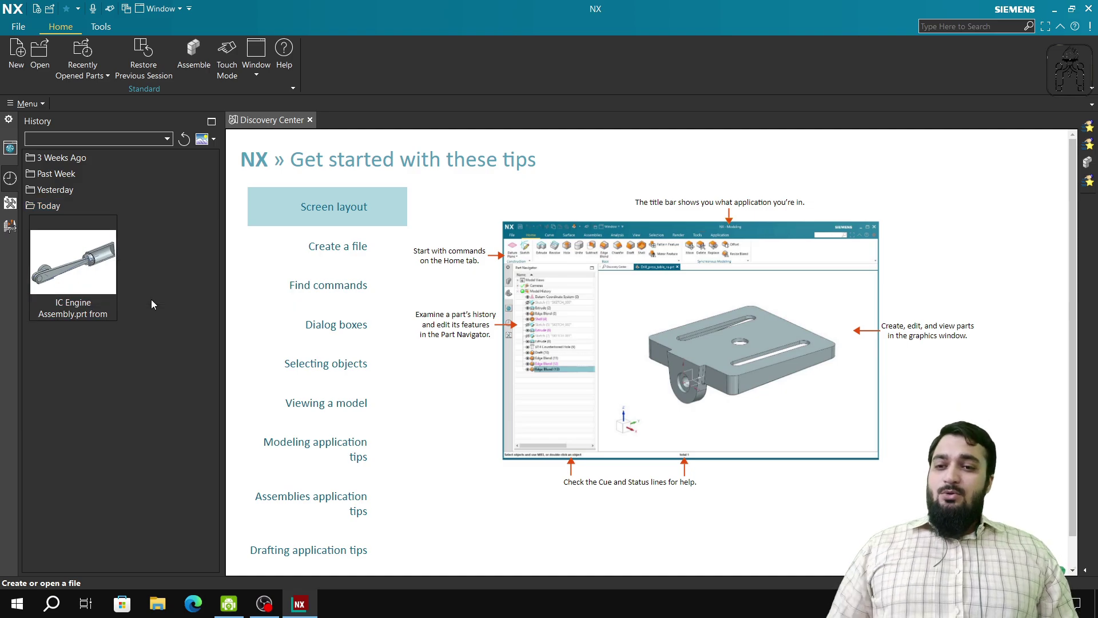
# Step: Open IC Engine Assembly.prt from History and toggle it between wireframe and shaded display
pyautogui.click(80, 282)
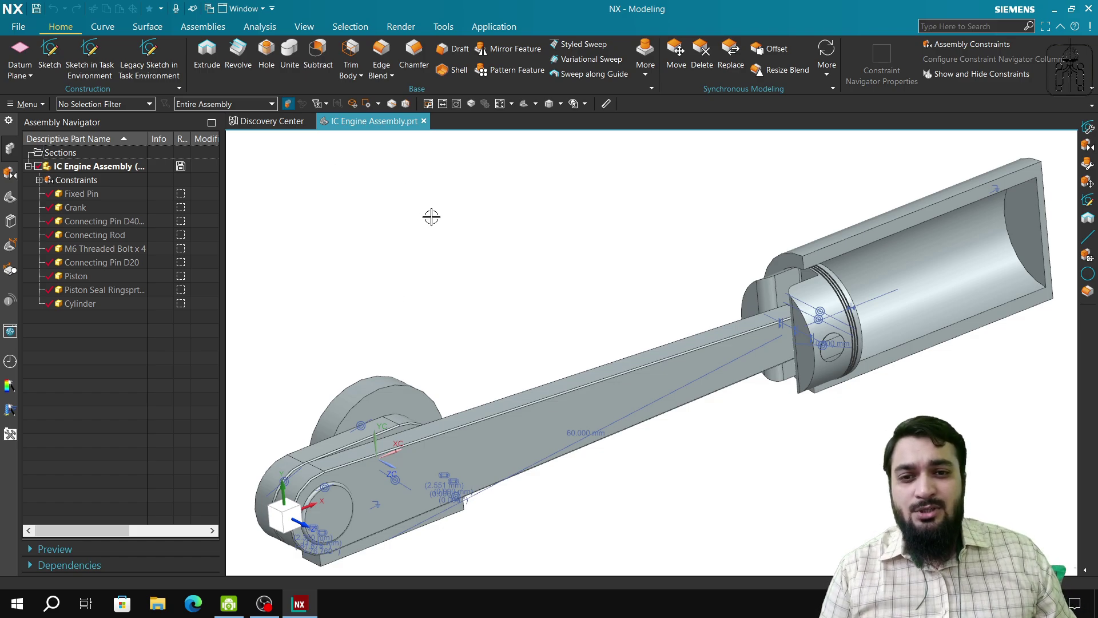
pyautogui.moveTo(432, 221); pyautogui.dragTo(443, 226, button='middle')
pyautogui.moveTo(457, 235); pyautogui.dragTo(473, 225, button='right')
pyautogui.moveTo(460, 262); pyautogui.dragTo(461, 251, button='right')
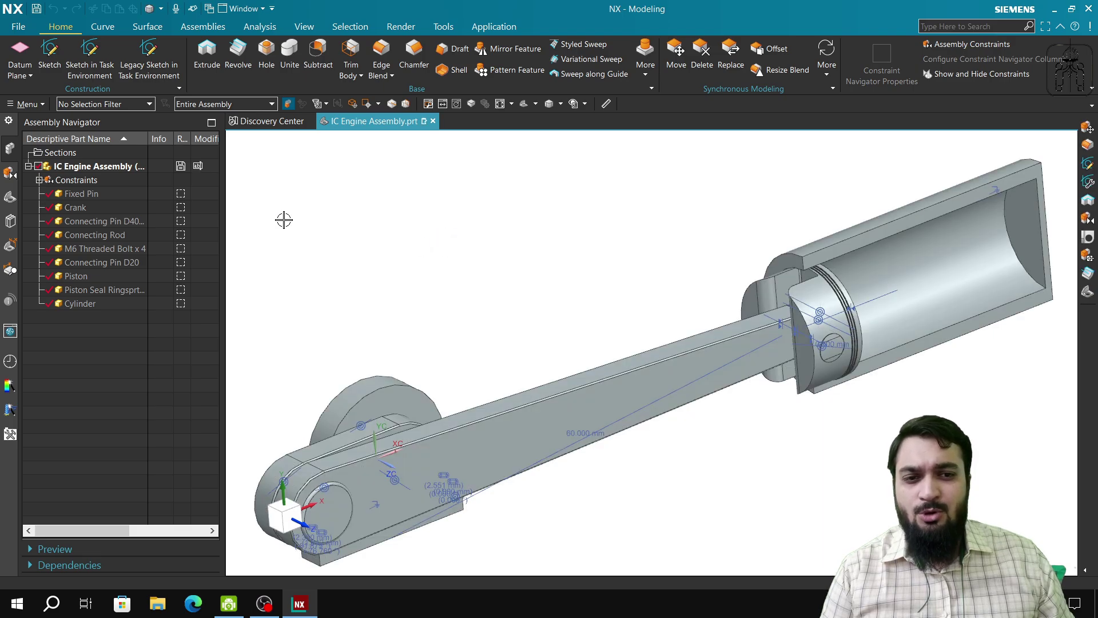
pyautogui.click(19, 27)
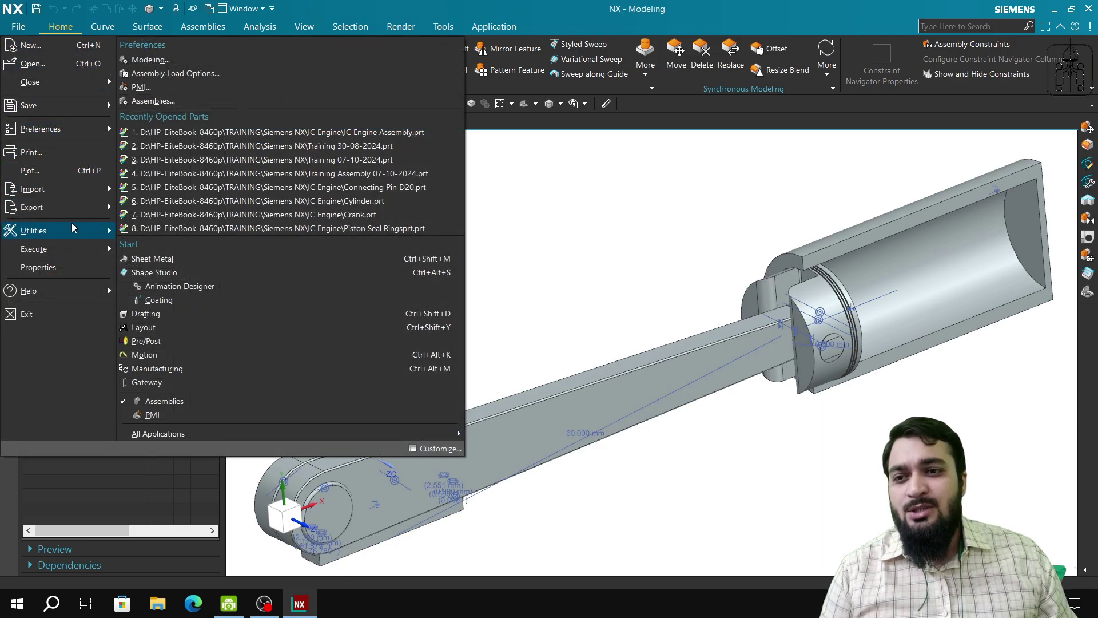
# Step: Browse the File Utilities commands and ribbon customization options, then dismiss both
pyautogui.moveTo(72, 229)
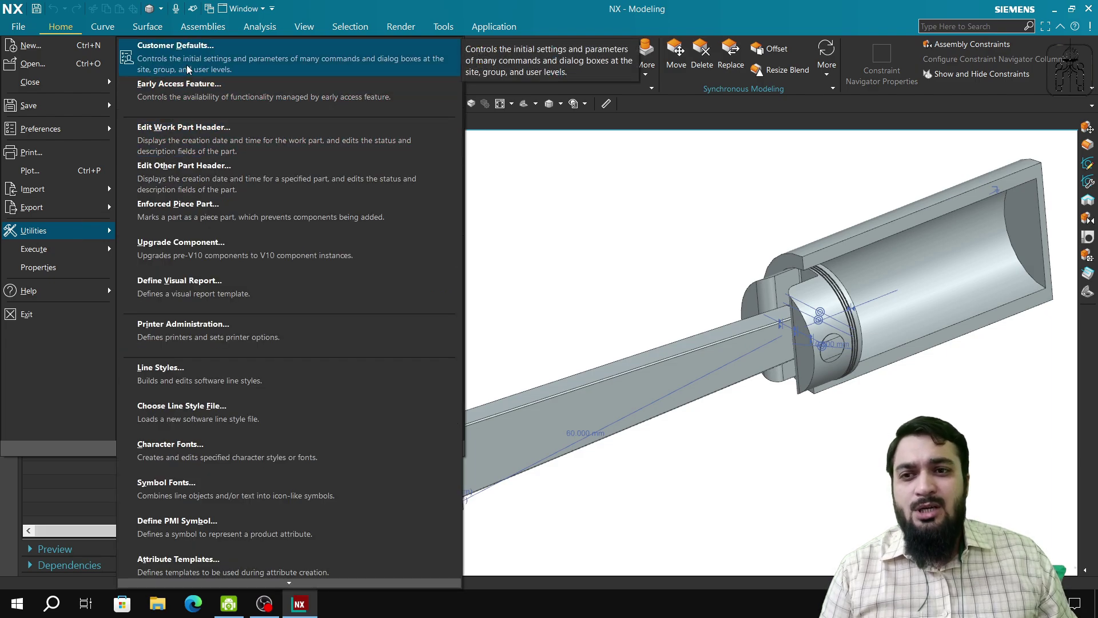
pyautogui.click(600, 181)
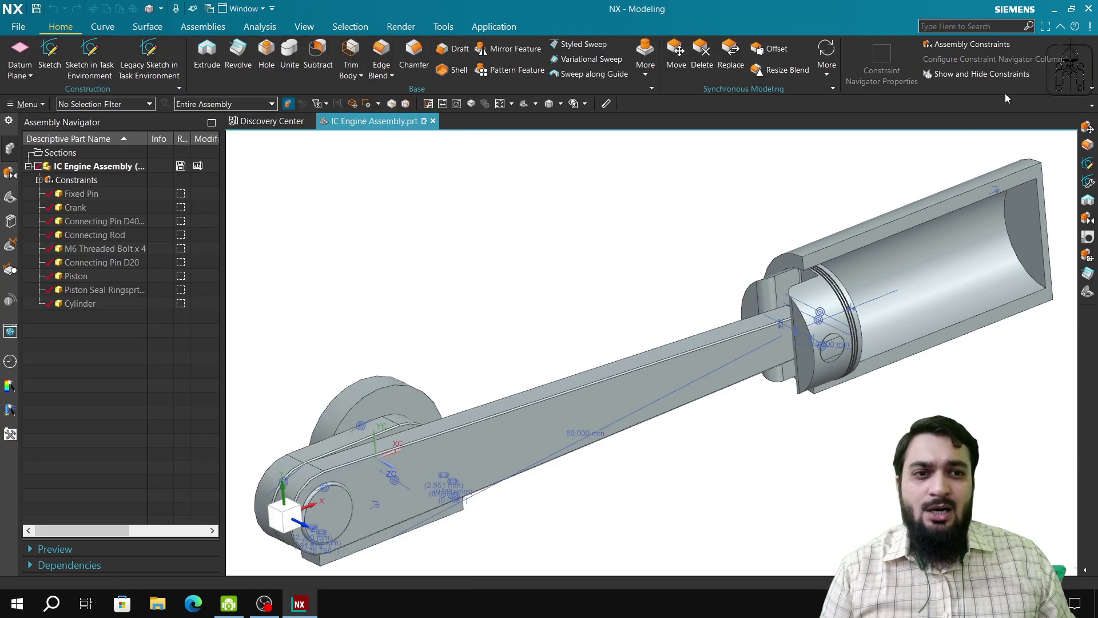
pyautogui.rightClick(1080, 71)
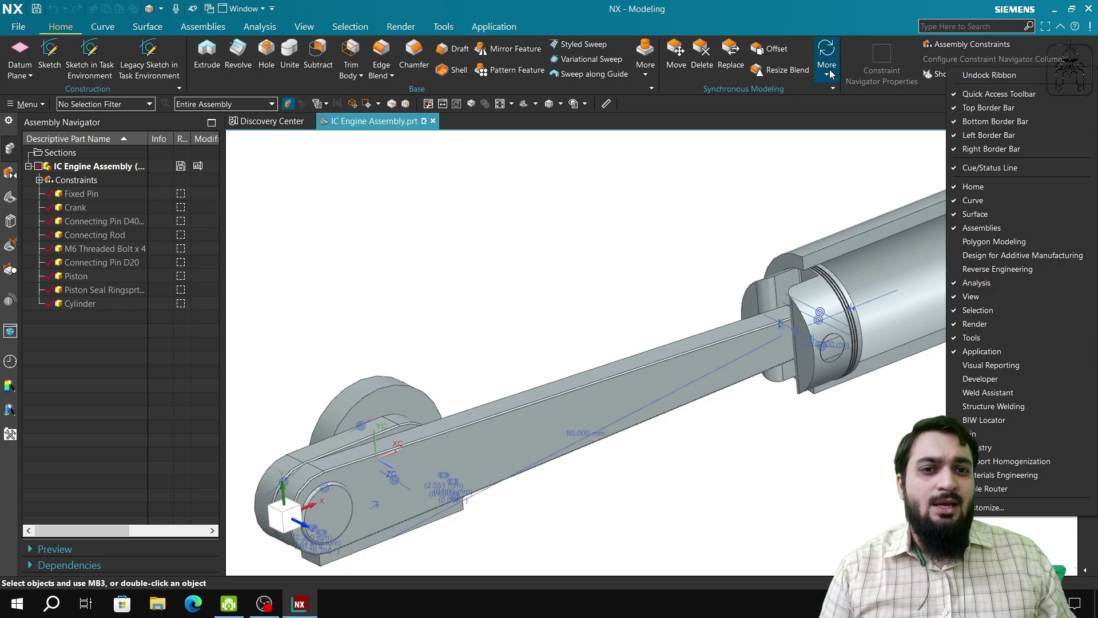
pyautogui.click(512, 255)
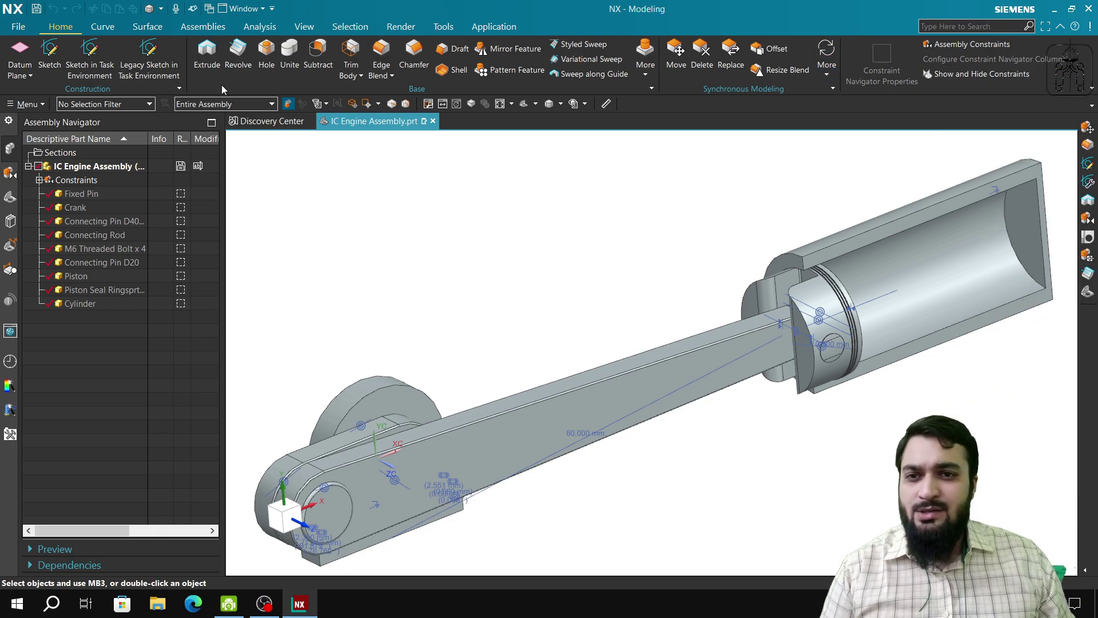
# Step: Trial-drag the Connecting Rod with Move Component, then close and discard the changes
pyautogui.click(196, 27)
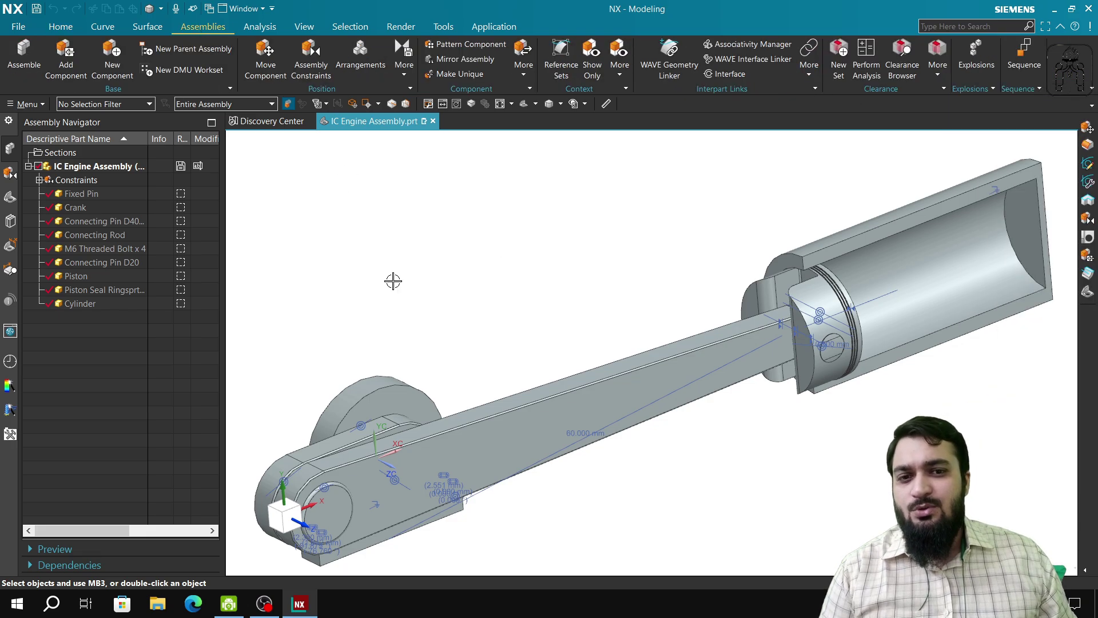
pyautogui.click(265, 68)
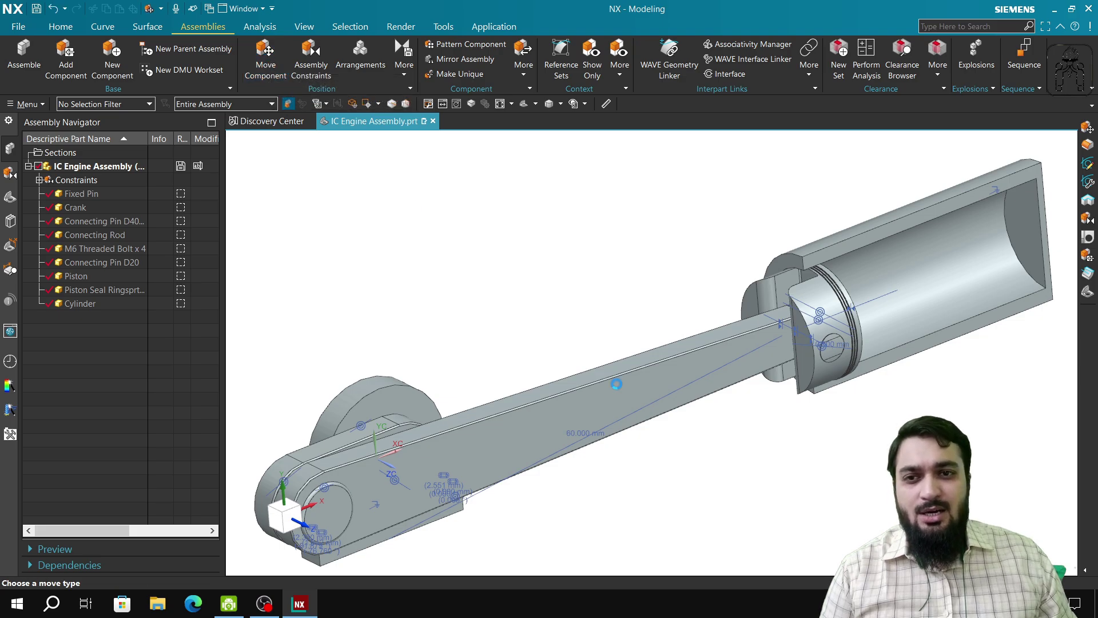
pyautogui.click(594, 422)
pyautogui.moveTo(592, 425); pyautogui.dragTo(510, 436)
pyautogui.moveTo(554, 314); pyautogui.dragTo(772, 378)
pyautogui.click(219, 333)
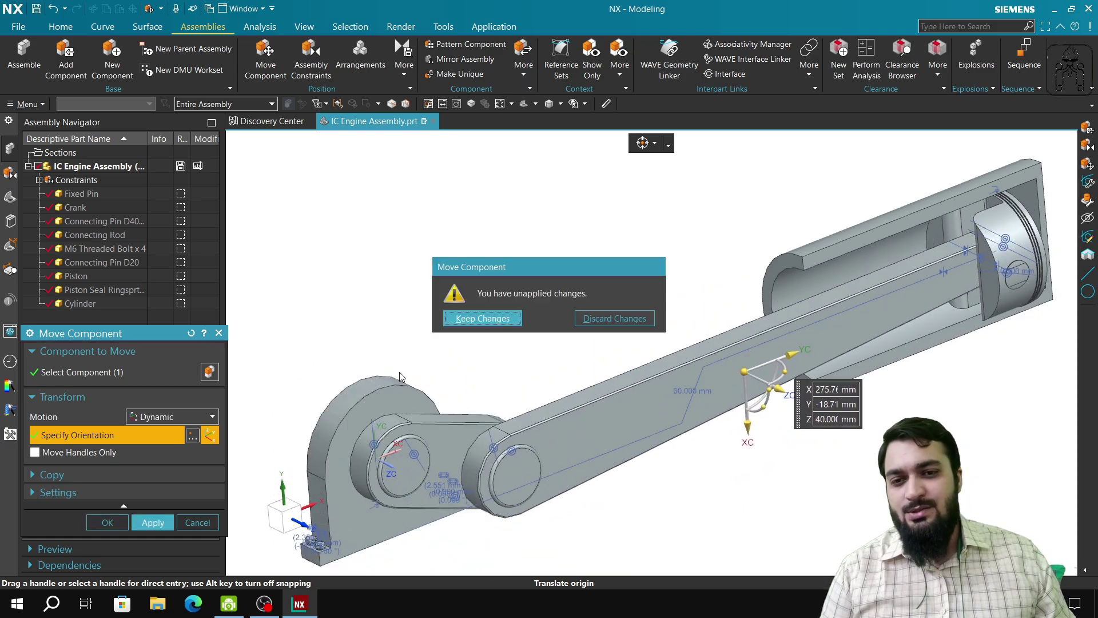
pyautogui.click(600, 319)
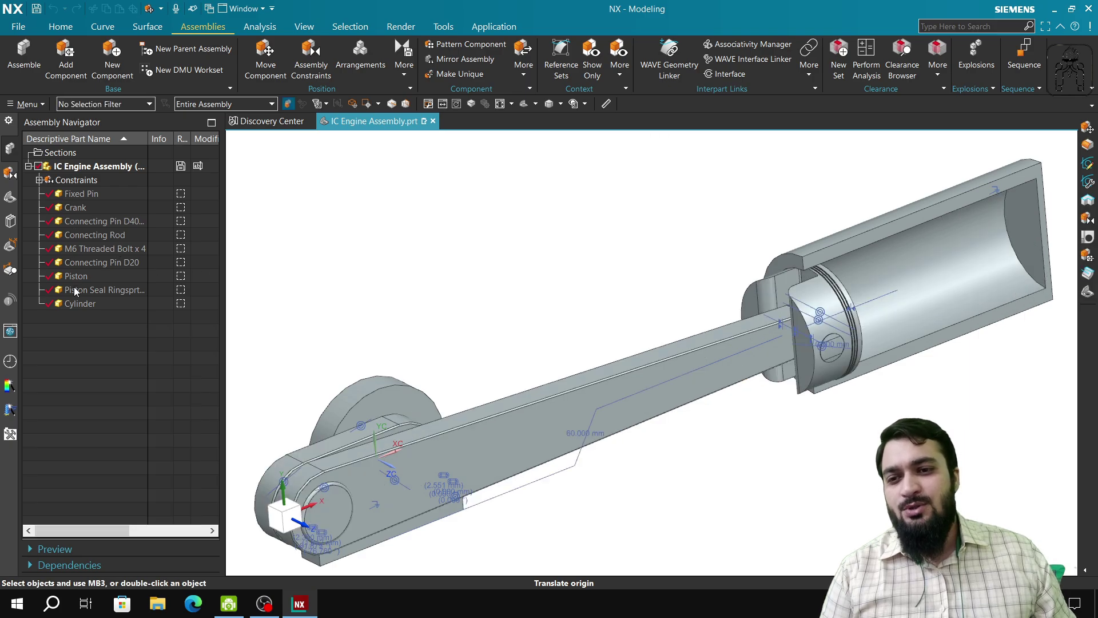